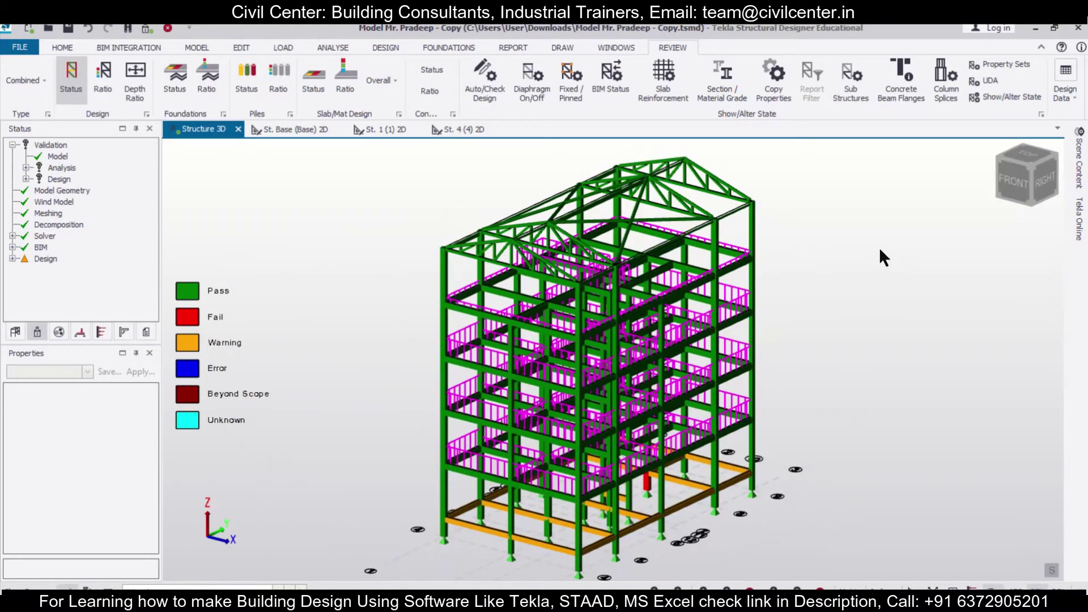
- Orbit, pan and zoom around the truss-roofed building to inspect its design status colours
scroll(870, 240, "up", 3)
scroll(865, 236, "down", 3)
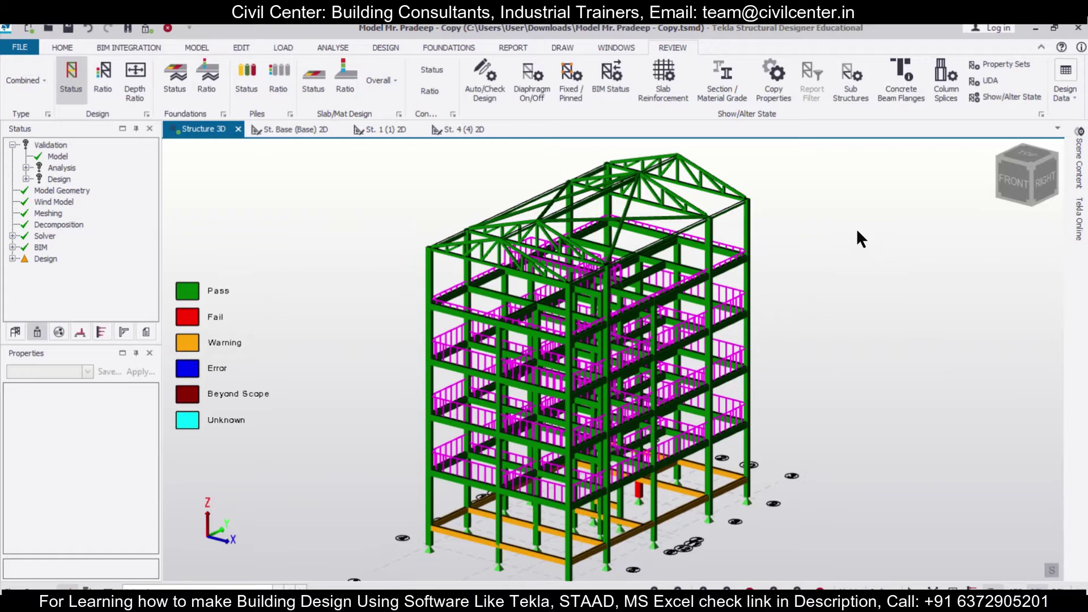
scroll(853, 250, "up", 5)
middle_click_drag(853, 277, 813, 261)
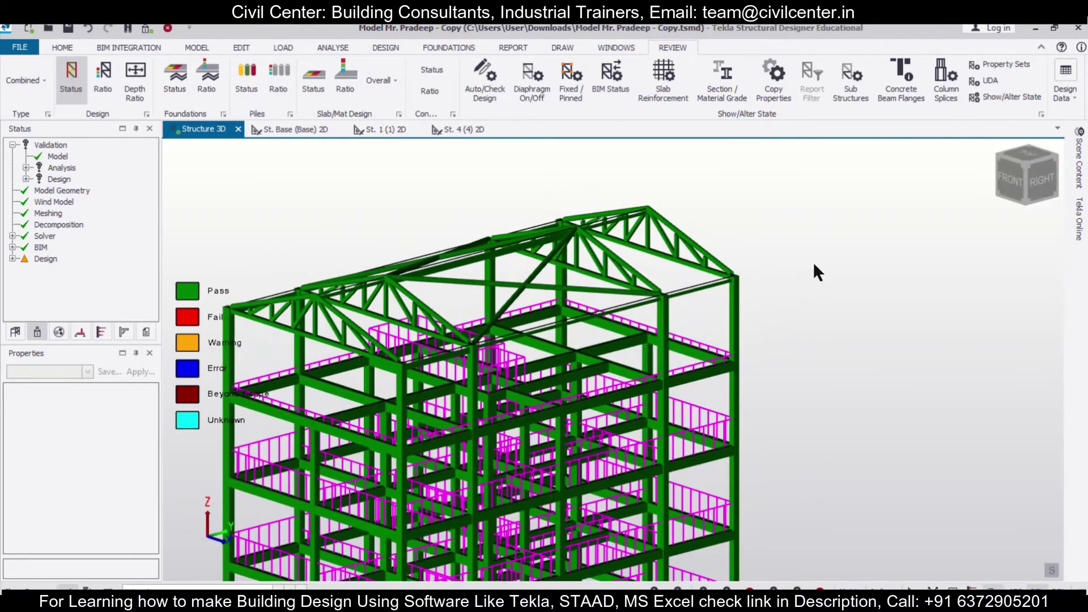
scroll(813, 261, "down", 4)
middle_click_drag(797, 345, 822, 280)
scroll(364, 284, "up", 5)
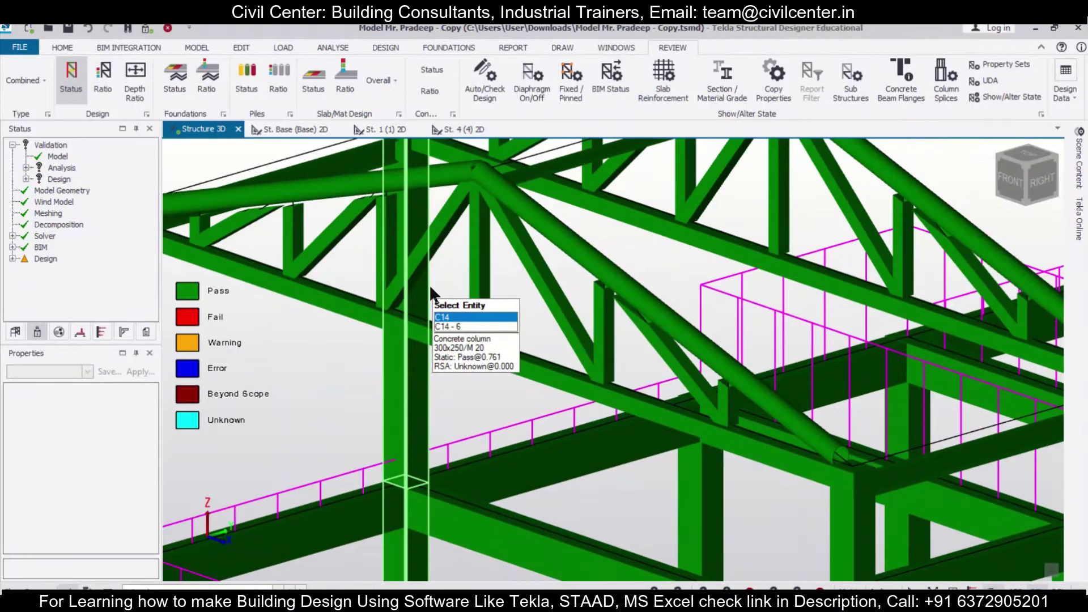
scroll(431, 288, "down", 4)
scroll(475, 298, "down", 5)
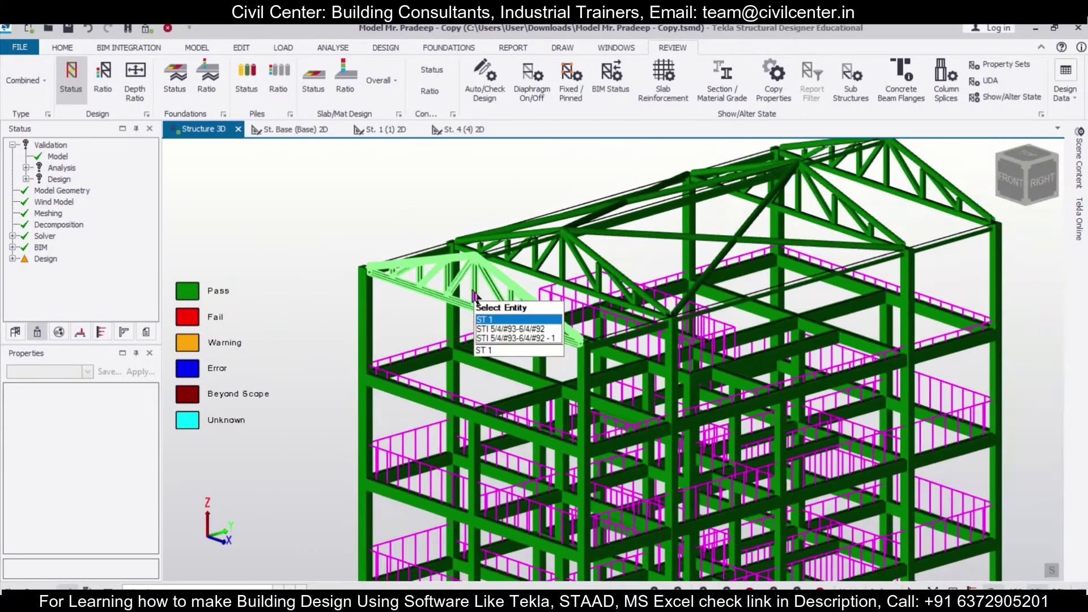
mouse_move(859, 270)
middle_mouse_down()
mouse_move(811, 316)
mouse_move(821, 298)
mouse_move(857, 286)
mouse_move(872, 254)
mouse_move(866, 269)
middle_mouse_up()
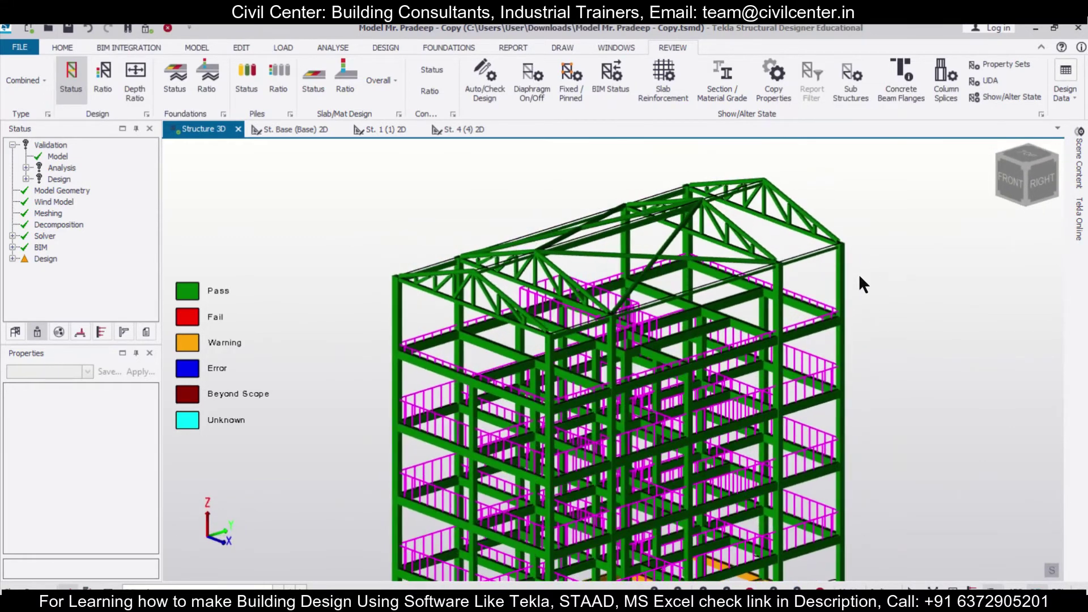
scroll(862, 282, "up", 4)
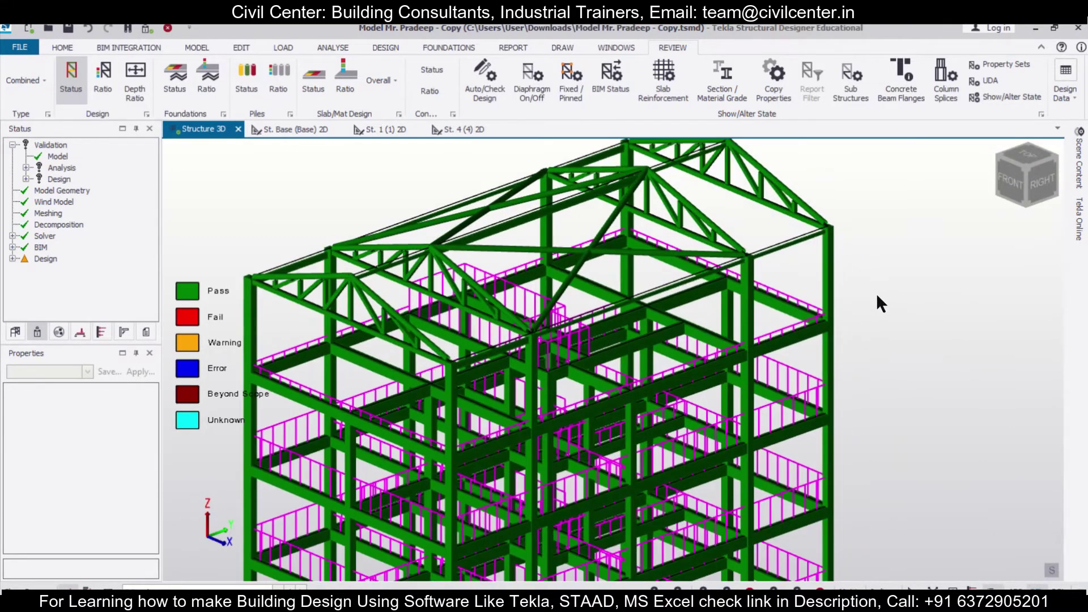
scroll(876, 294, "down", 5)
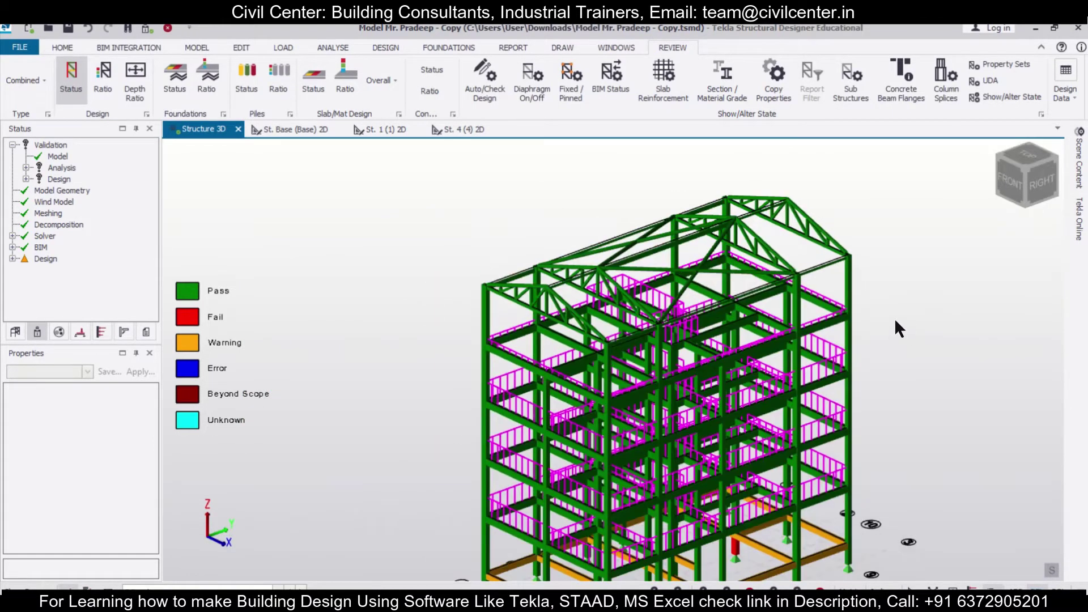
middle_click_drag(895, 318, 813, 294)
scroll(812, 291, "up", 3)
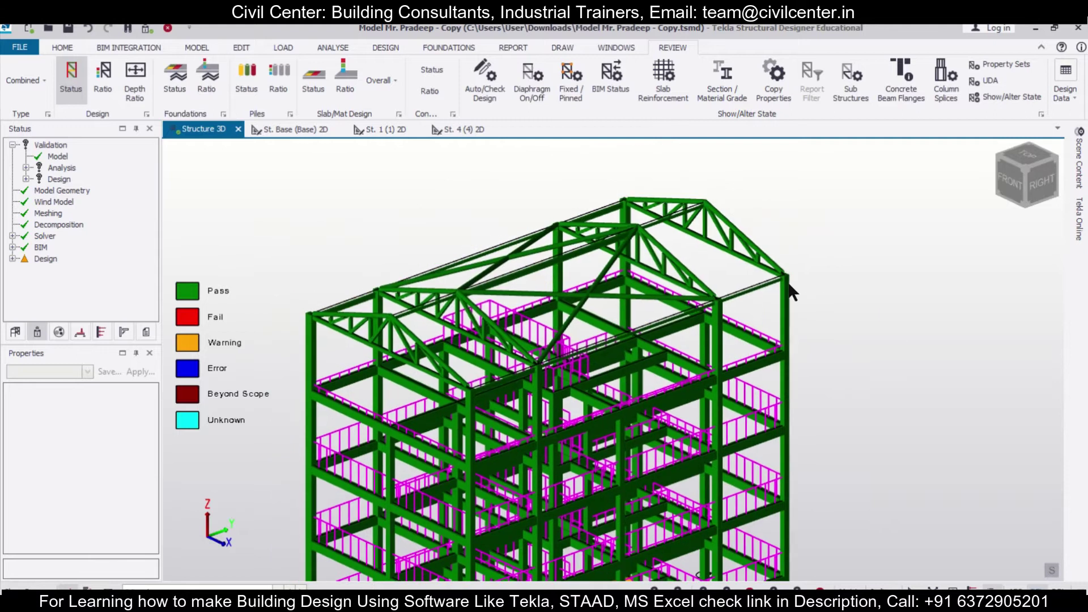
mouse_move(791, 288)
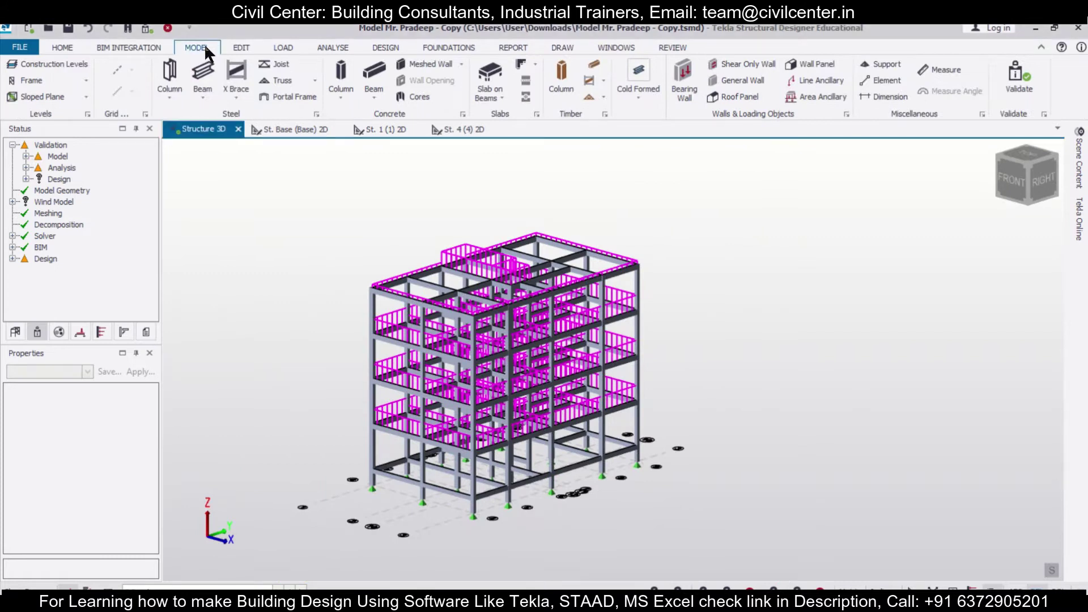
- Insert construction levels 5 at 16.000 m and 6 at 17.500 m above level 4
left_click(58, 64)
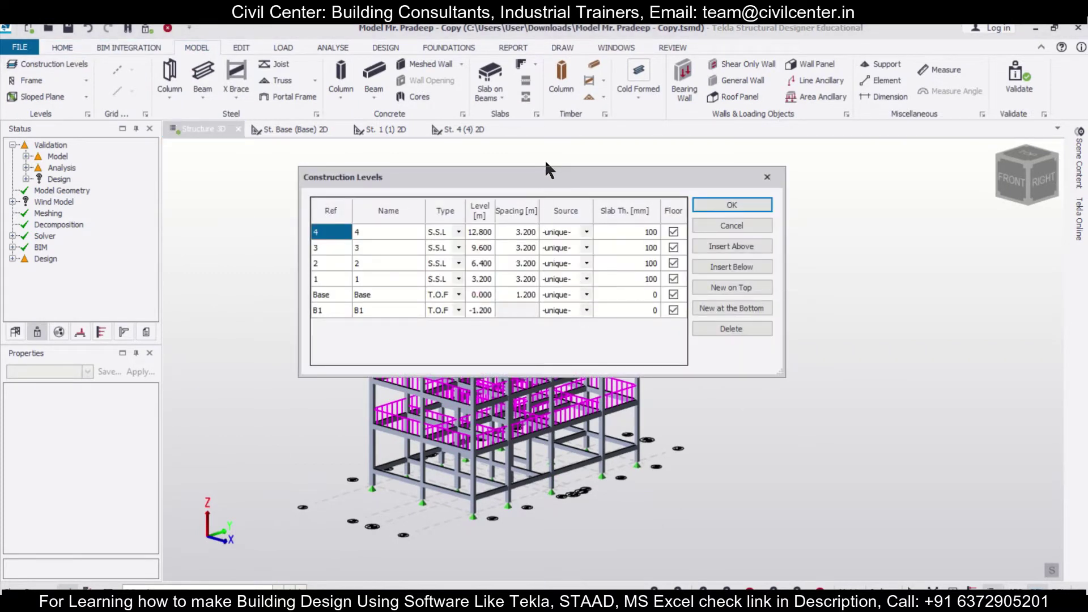
mouse_move(556, 177)
left_mouse_down()
mouse_move(750, 353)
mouse_move(593, 361)
mouse_move(573, 187)
left_mouse_up()
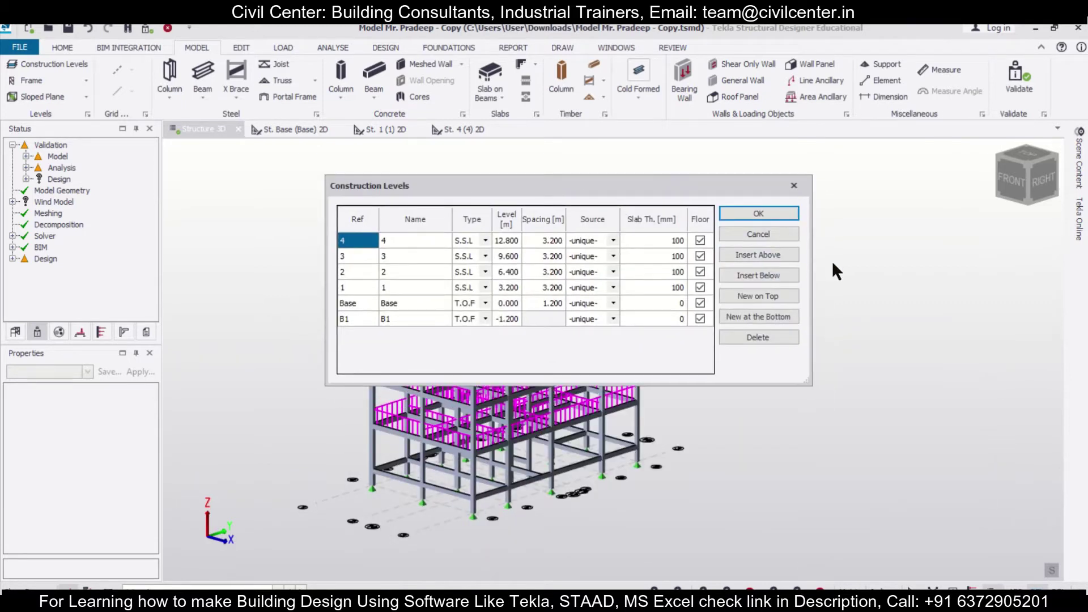
left_click(773, 254)
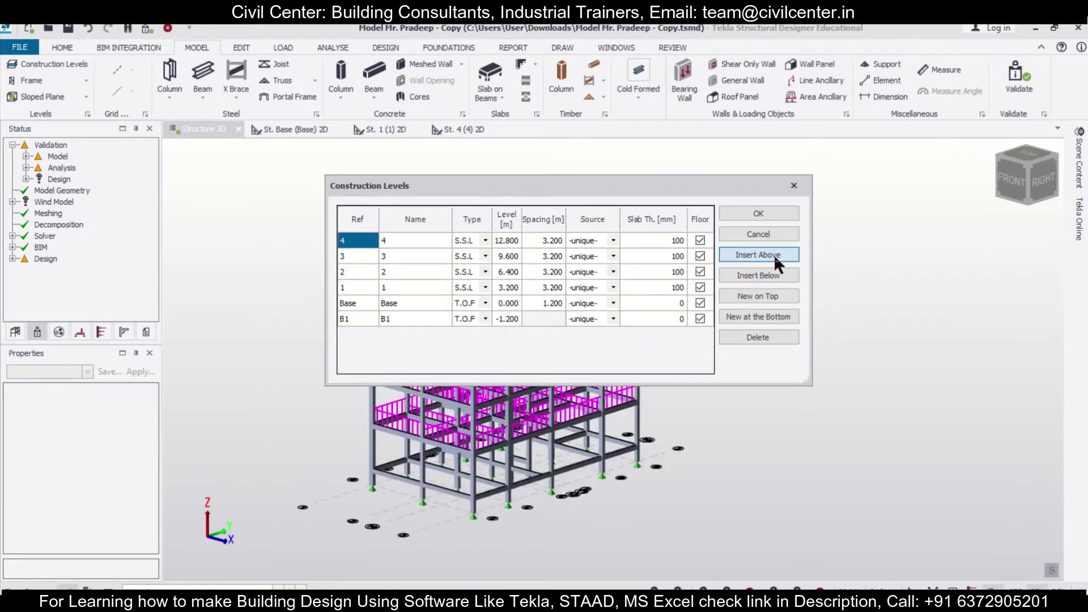
left_click(774, 253)
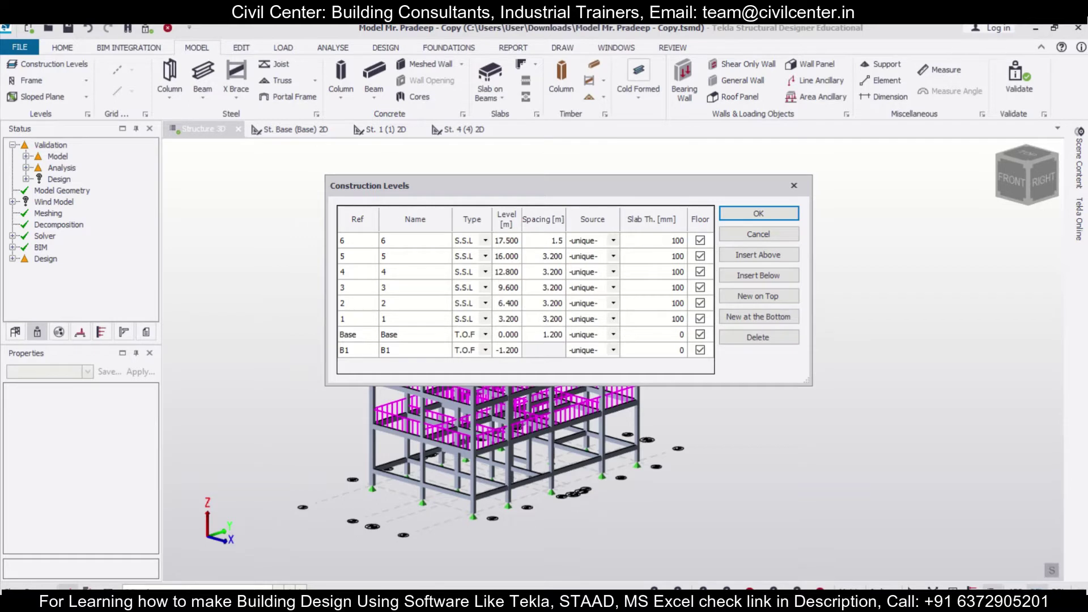
left_click(771, 212)
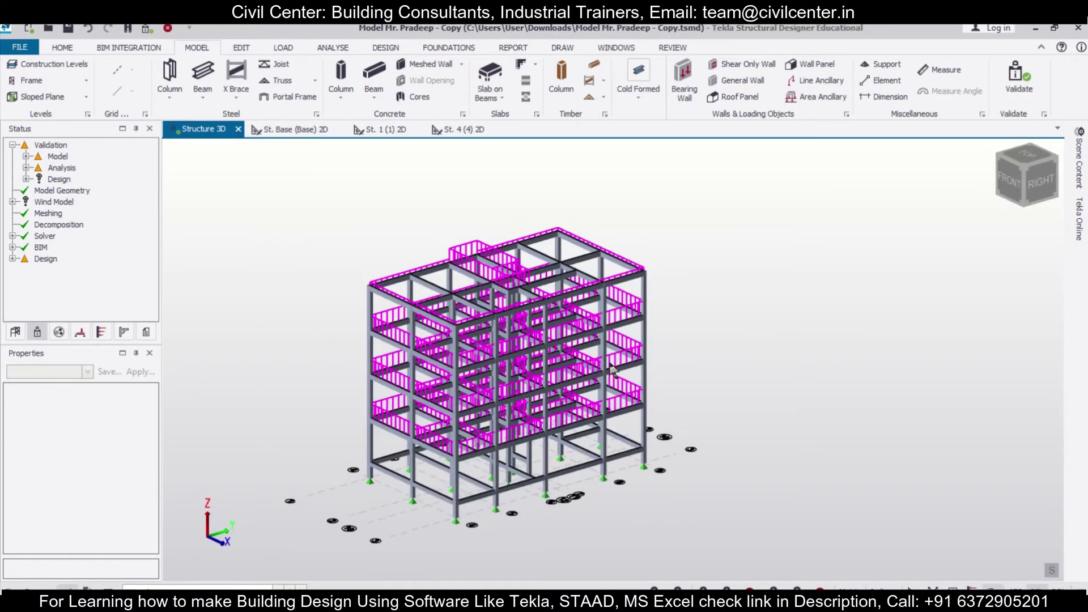
- Select the eight perimeter concrete columns, including C17, C14, C19 and C3
scroll(361, 331, "up", 3)
left_click(374, 303)
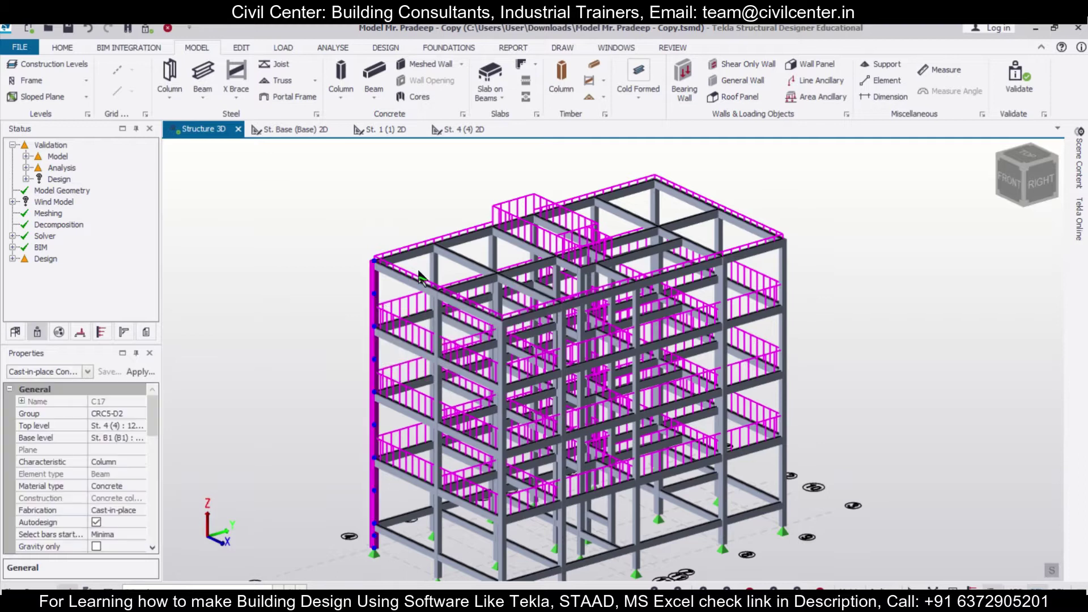
left_click(434, 267)
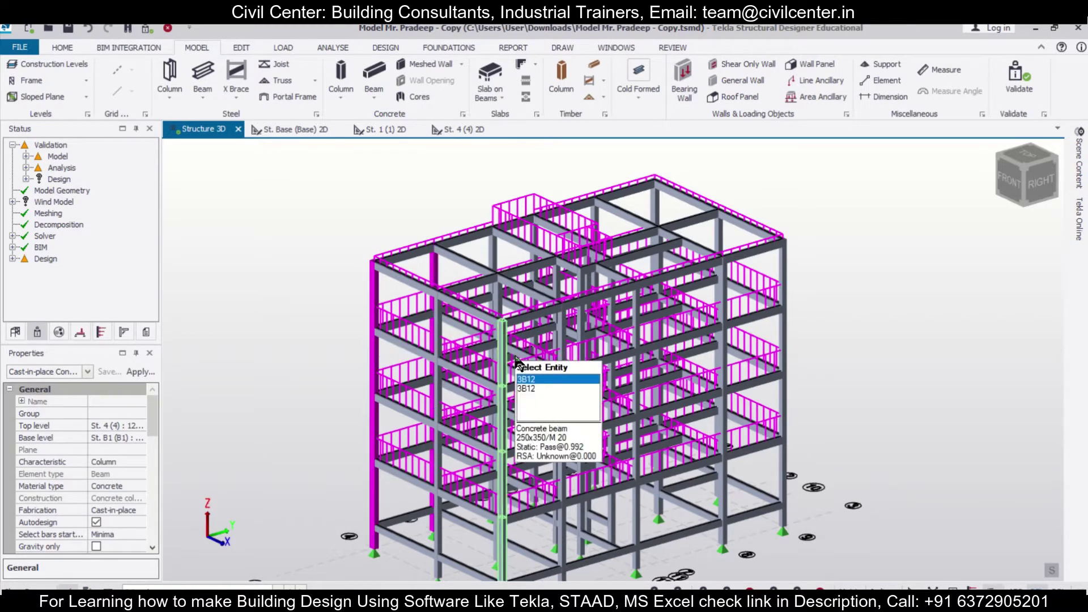
left_click(504, 377)
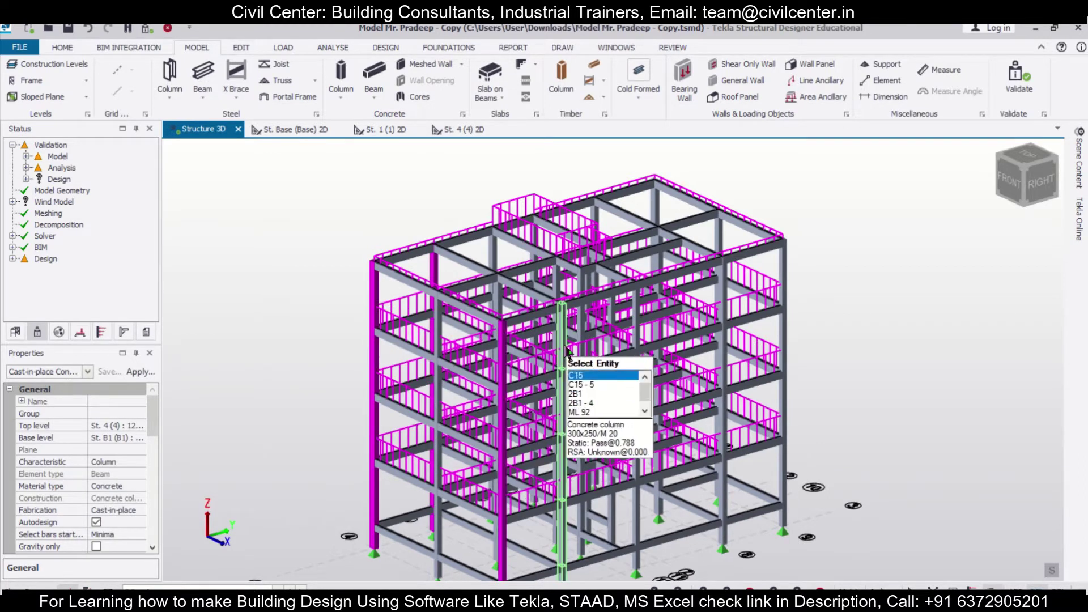
left_click(560, 358)
left_click(600, 212)
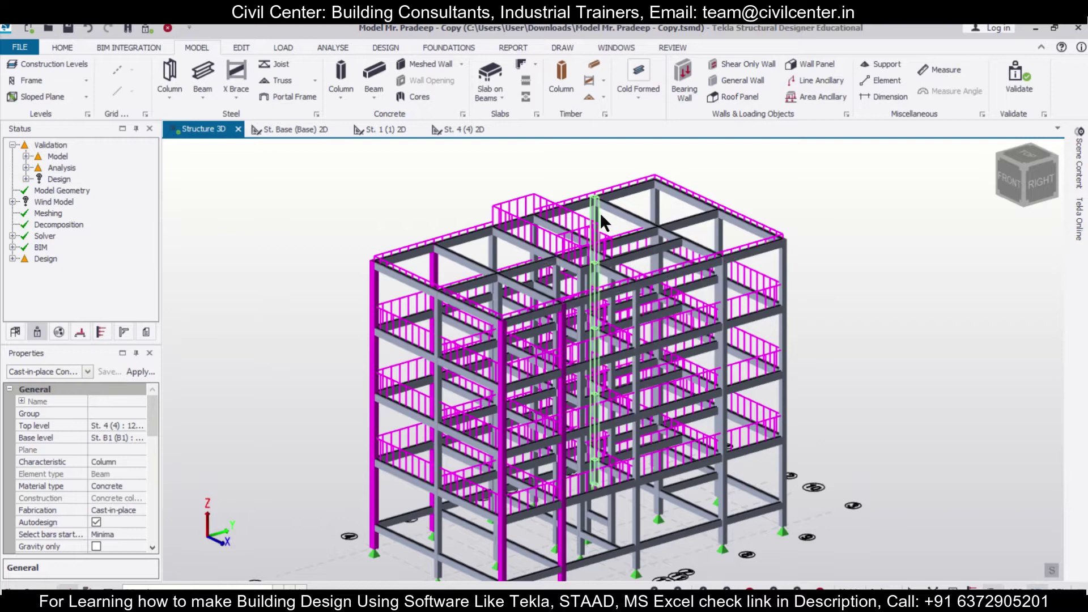
left_click(653, 195)
left_click(720, 287)
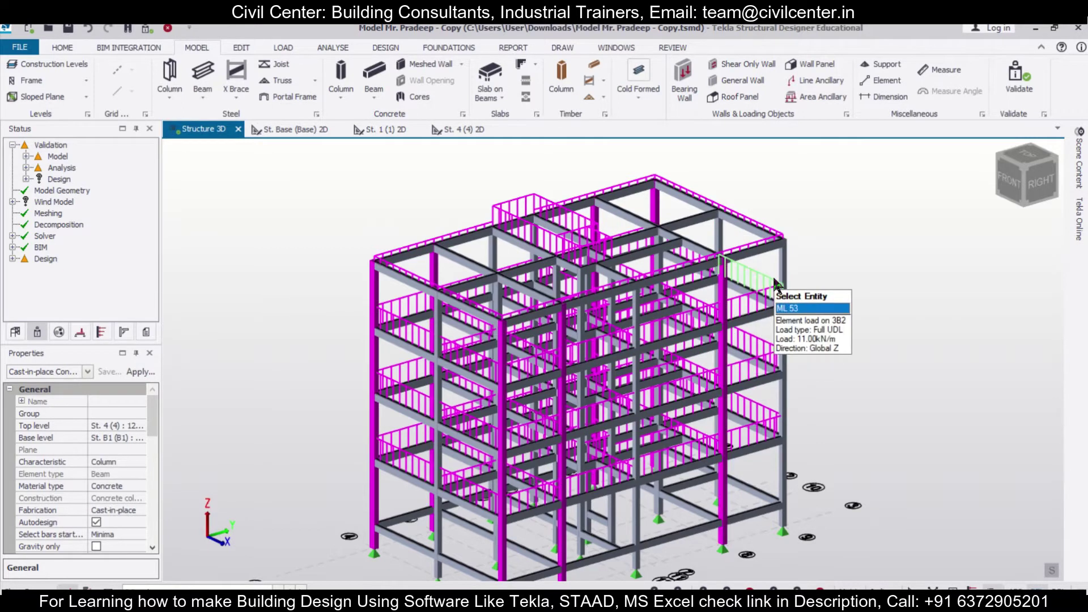
left_click(781, 276)
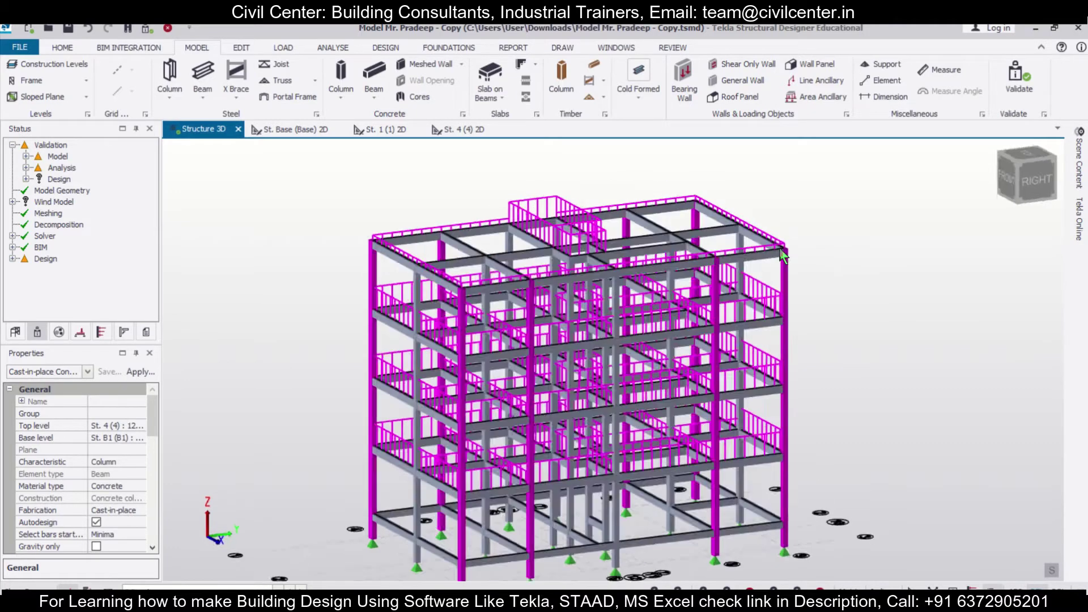
middle_click_drag(880, 263, 903, 263)
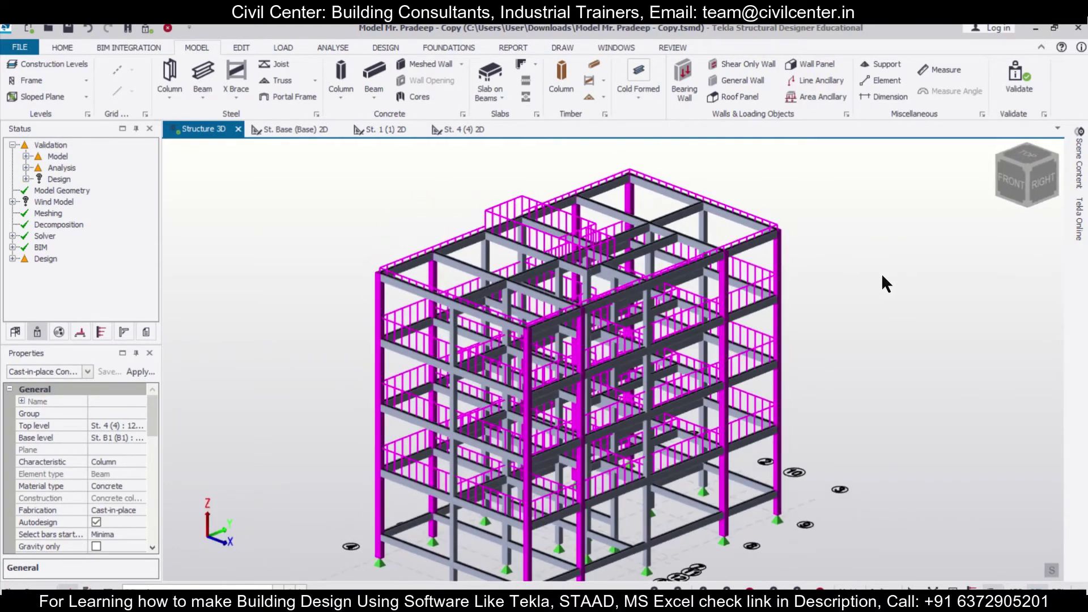
- Set the selected columns' top level to St. 5 and check the extended columns
scroll(882, 273, "up", 2)
left_click(137, 425)
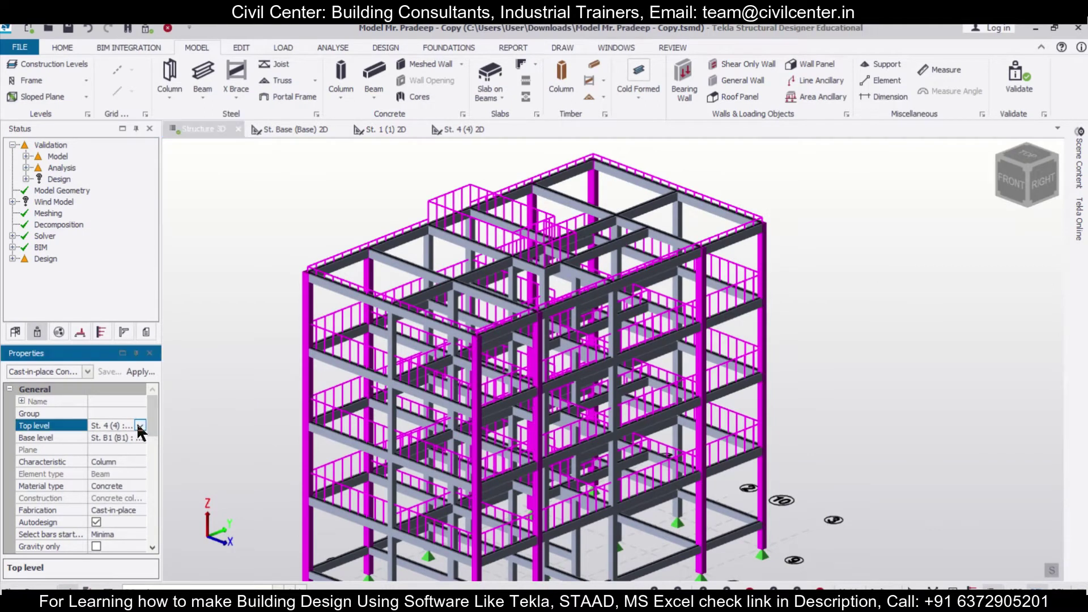
left_click(139, 425)
left_click(121, 448)
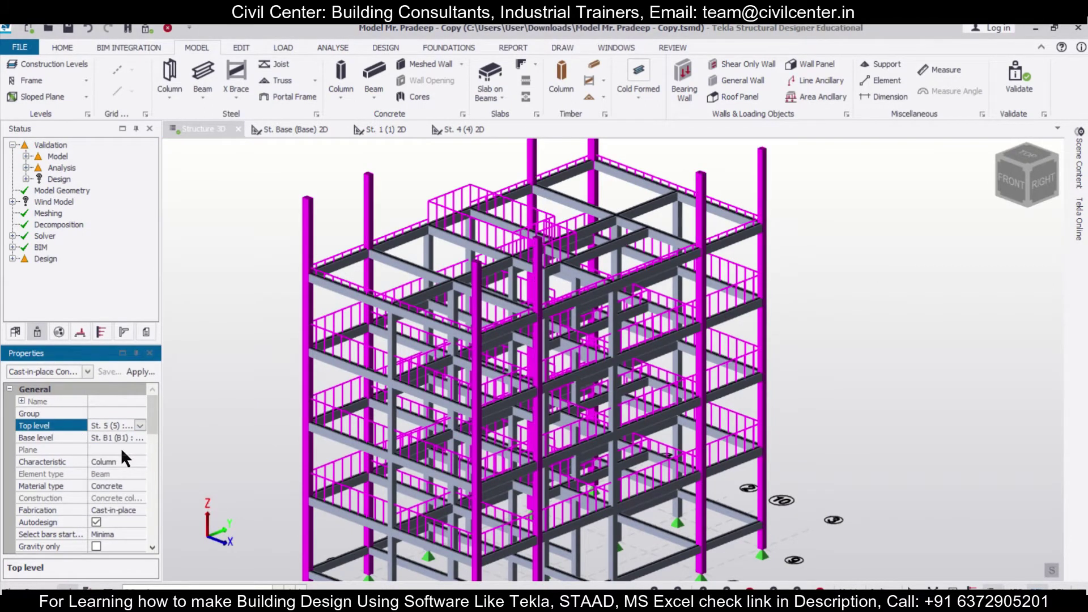
left_click(258, 380)
scroll(246, 382, "down", 2)
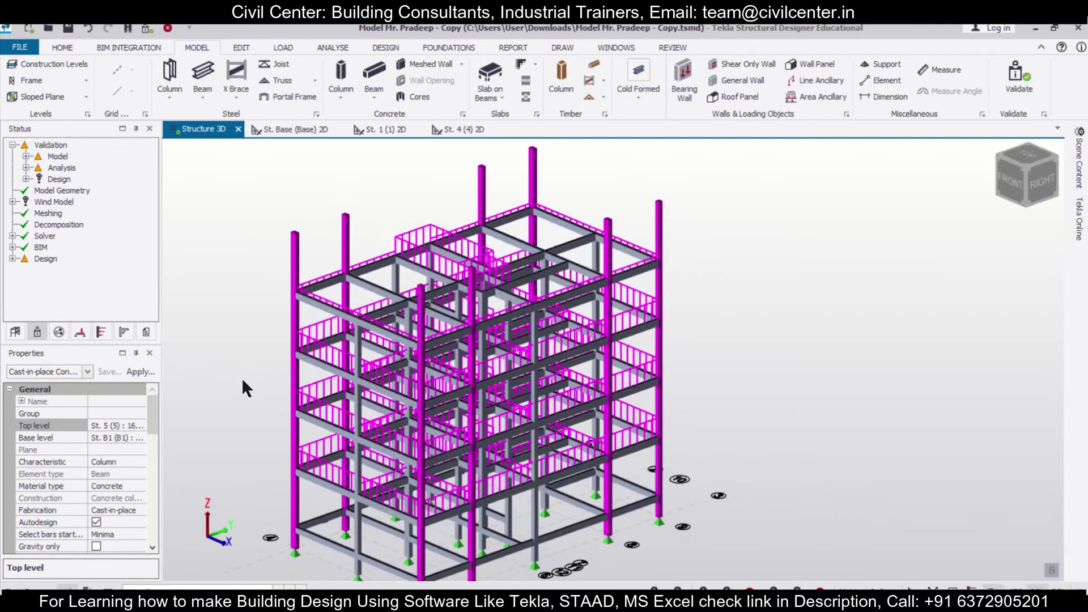
middle_click_drag(283, 363, 737, 256)
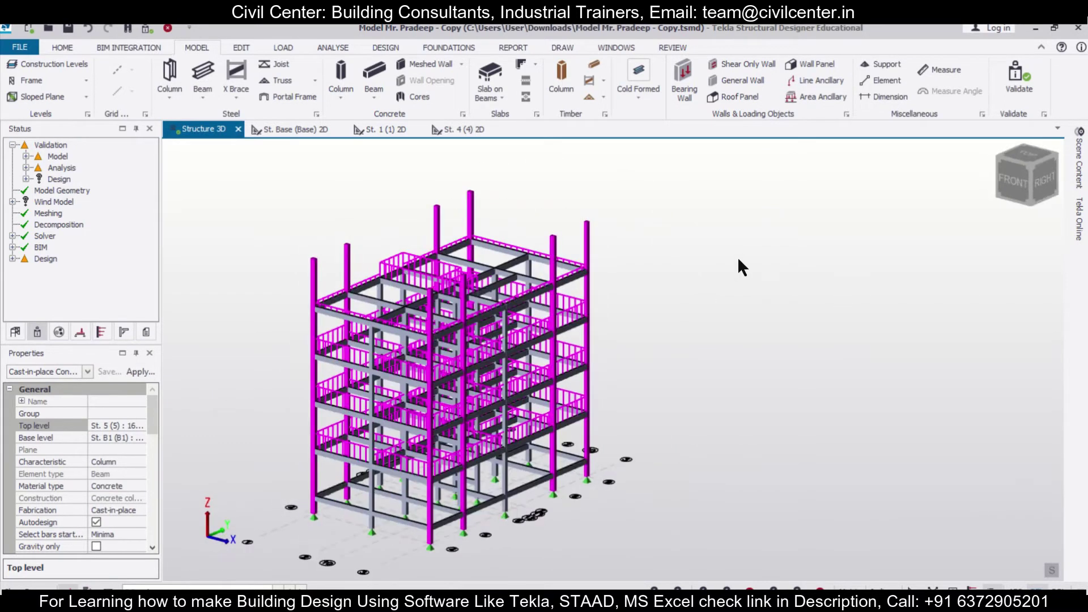
scroll(813, 309, "up", 4)
middle_click_drag(854, 308, 852, 302)
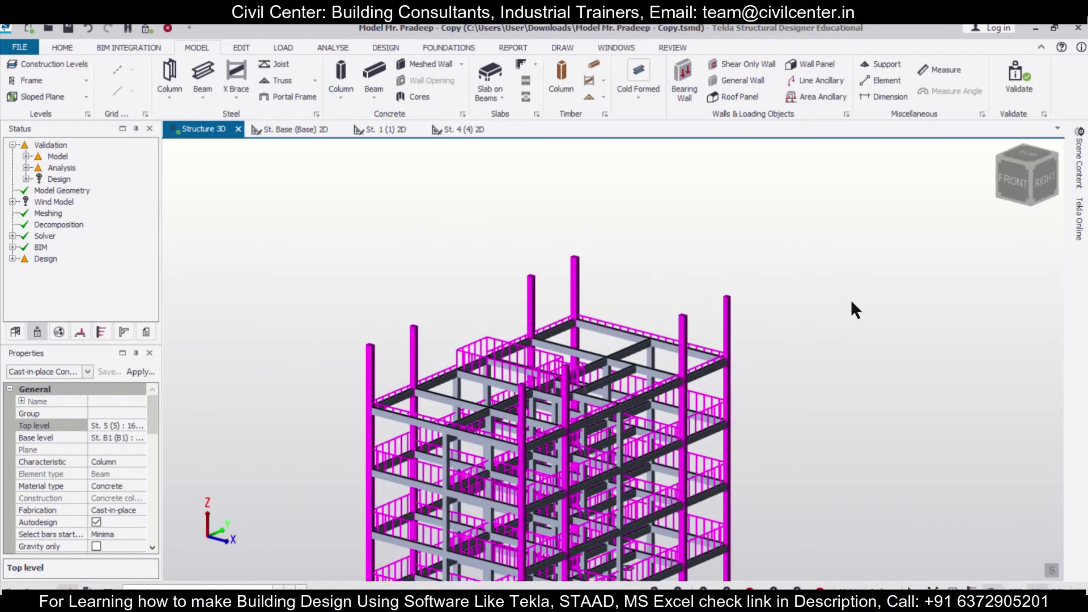
- Start a steel beam in section RHS 145.0x82.0x4.8 from a 16.000 m column top
left_click(205, 76)
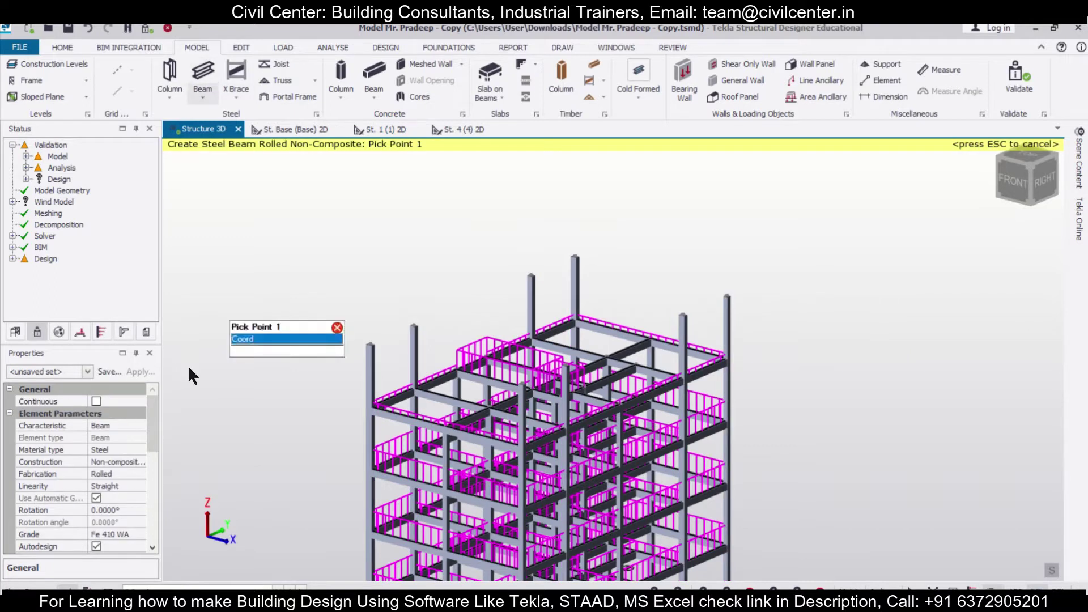
scroll(148, 454, "down", 3)
left_click_drag(148, 453, 147, 468)
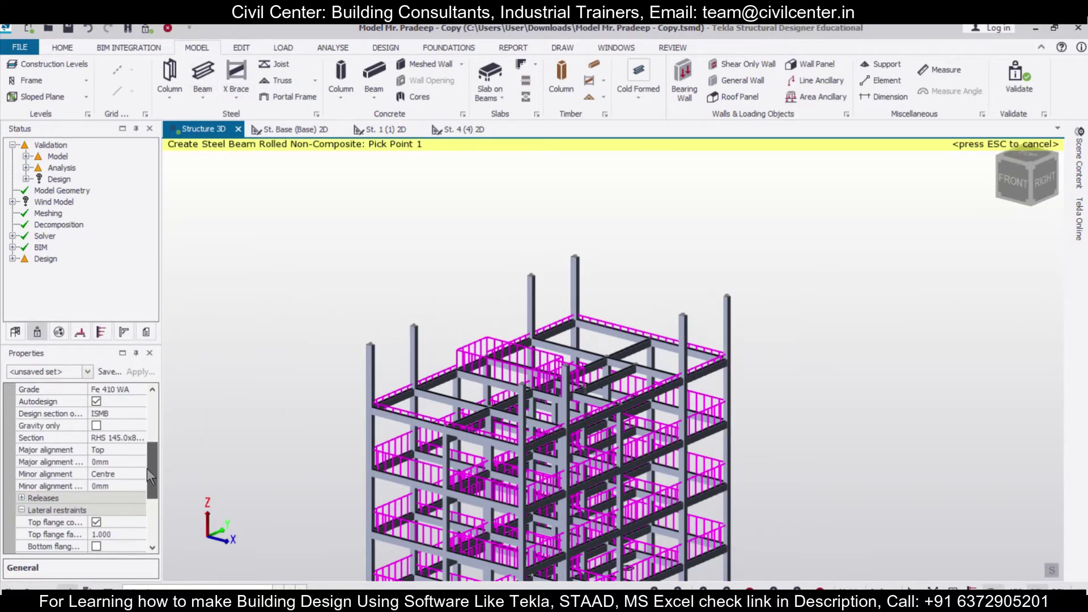
left_click(137, 436)
left_click(140, 437)
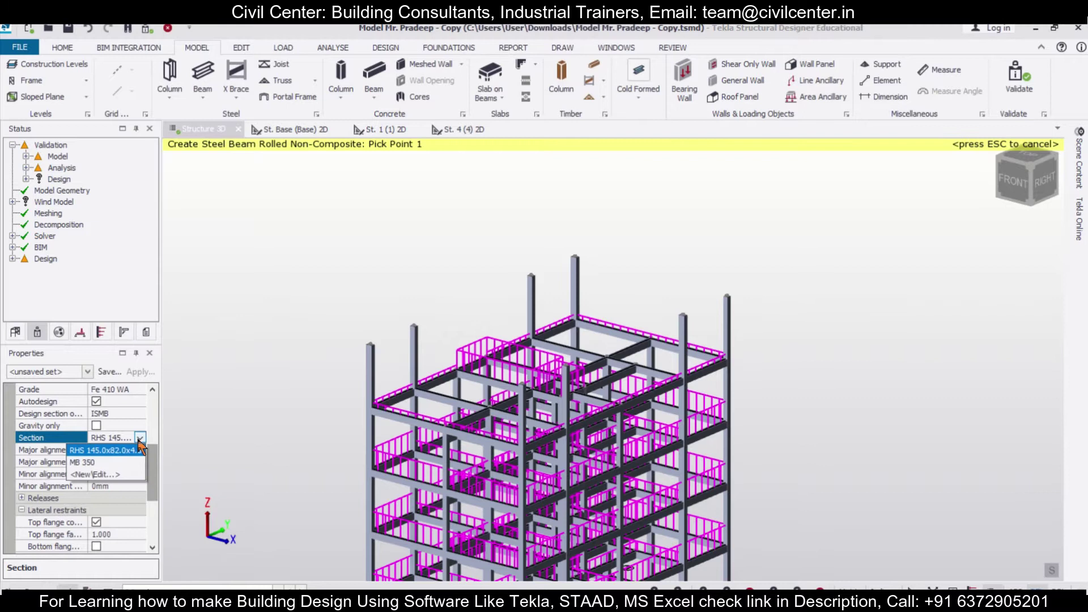
left_click(114, 472)
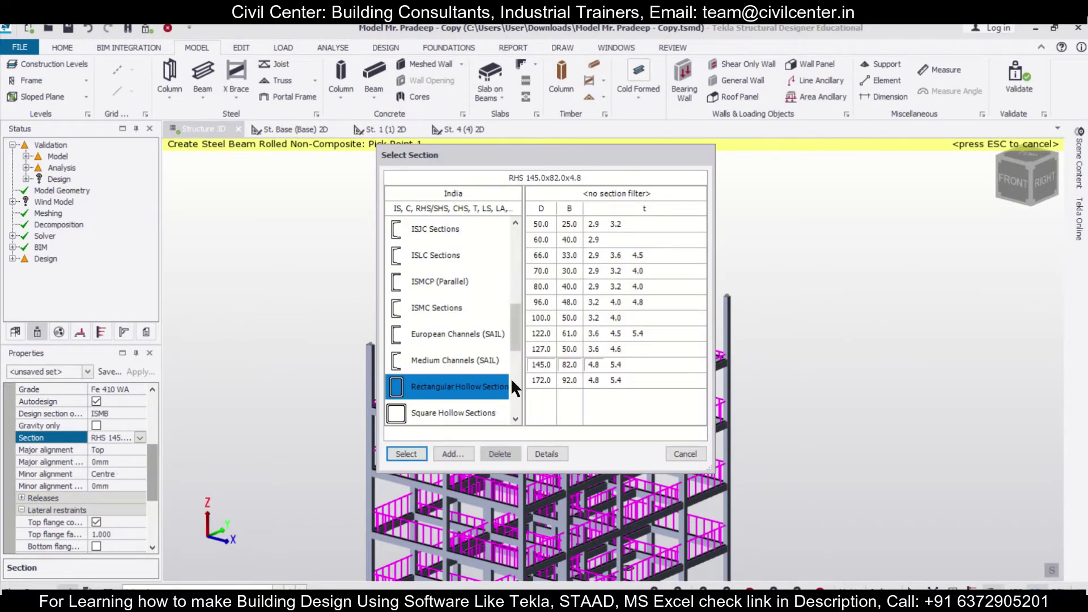
left_click(405, 453)
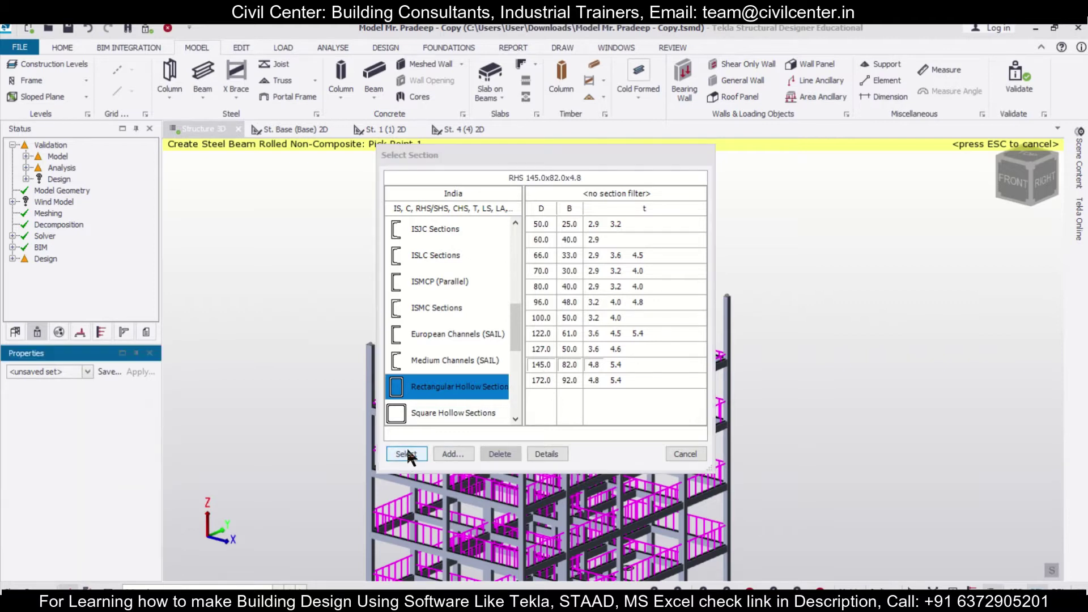
left_click(371, 344)
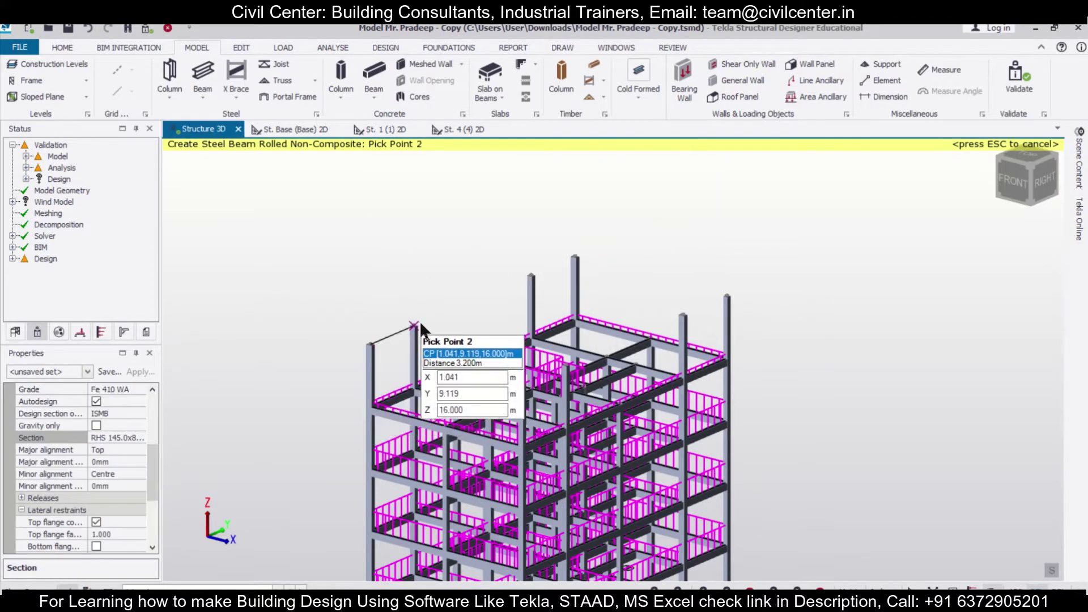
- Draw the first chain of RHS beams across the column tops at roof level
left_click(418, 323)
left_click(418, 320)
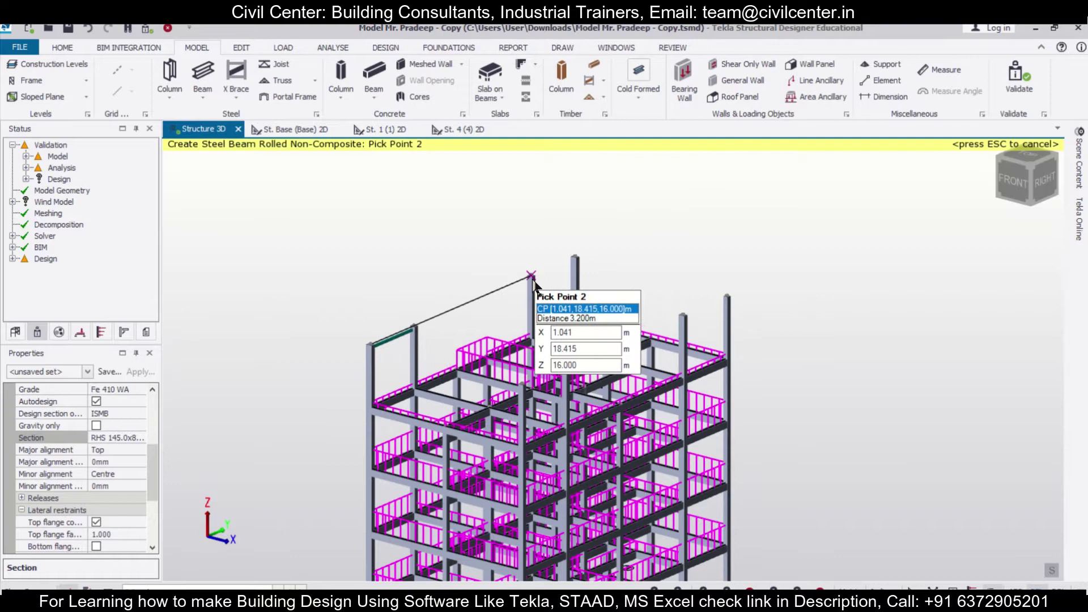
left_click(531, 276)
left_click(576, 257)
key("Escape")
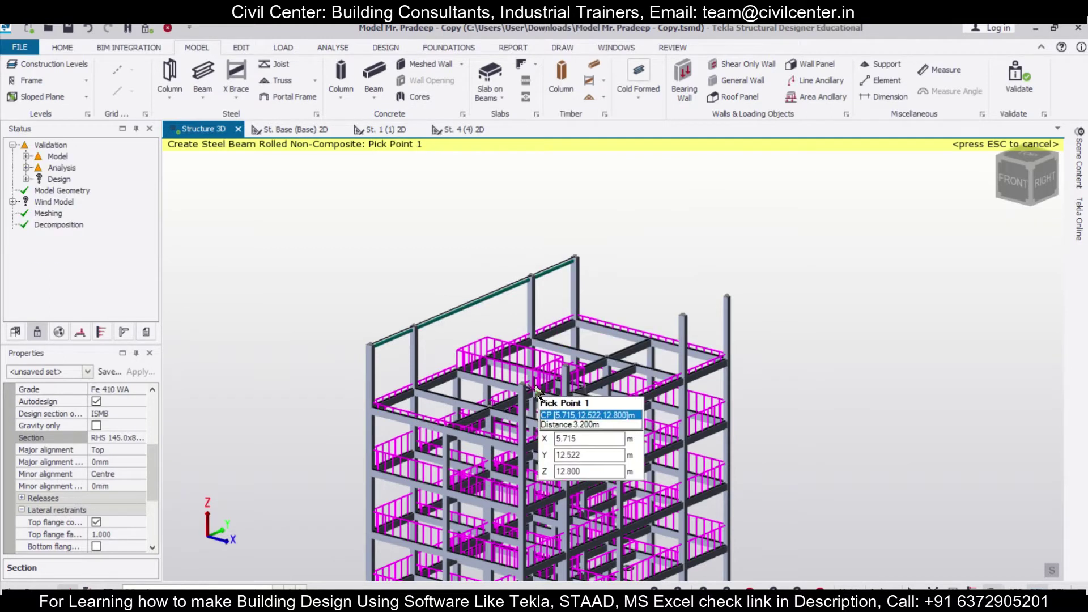
- Draw a second, parallel RHS beam run across the opposite roof column tops
scroll(591, 395, "up", 3)
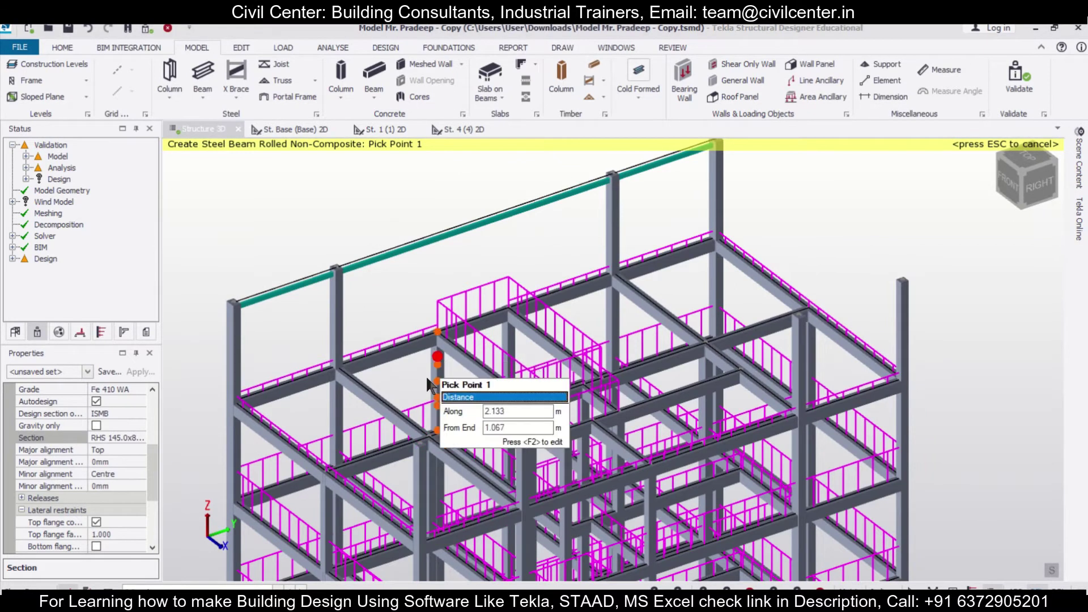
middle_click_drag(426, 375, 419, 340, "shift")
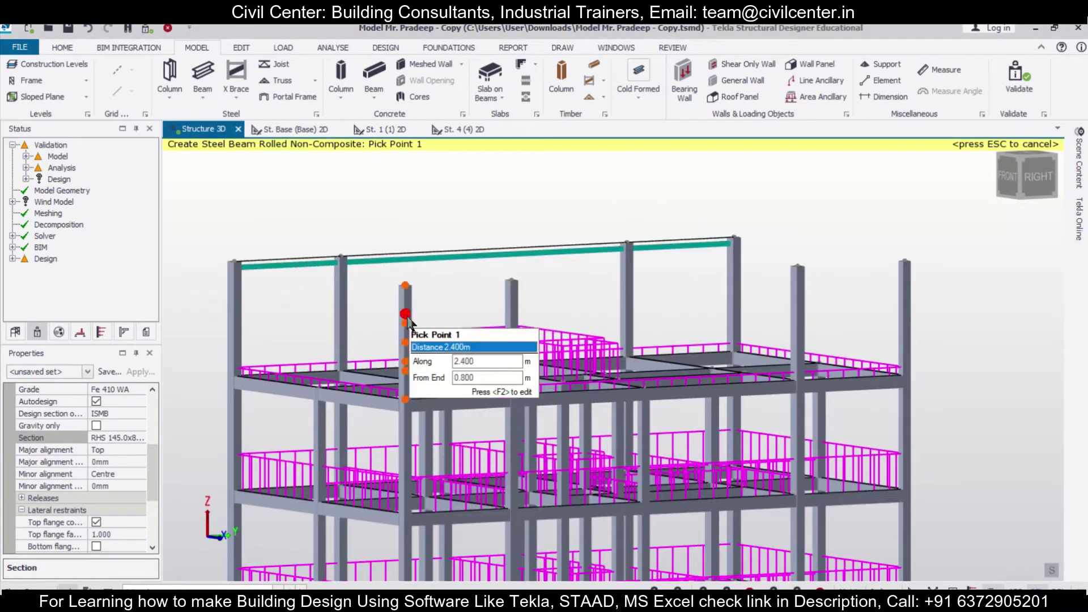
left_click(407, 286)
left_click(512, 280)
left_click(512, 280)
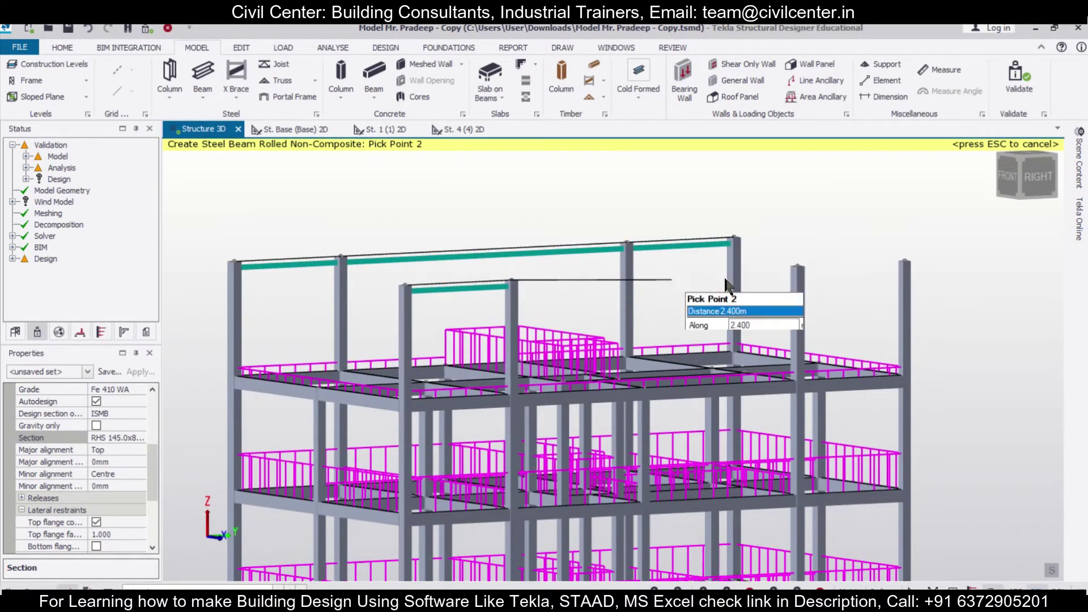
left_click(797, 266)
left_click(798, 266)
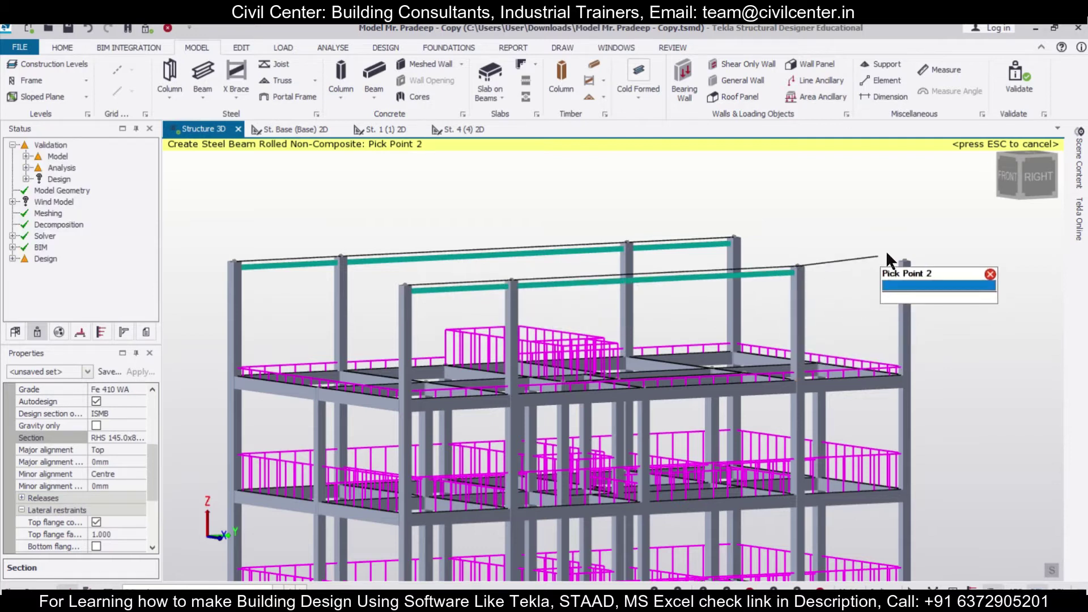
middle_click_drag(464, 352, 350, 436)
scroll(350, 437, "down", 5)
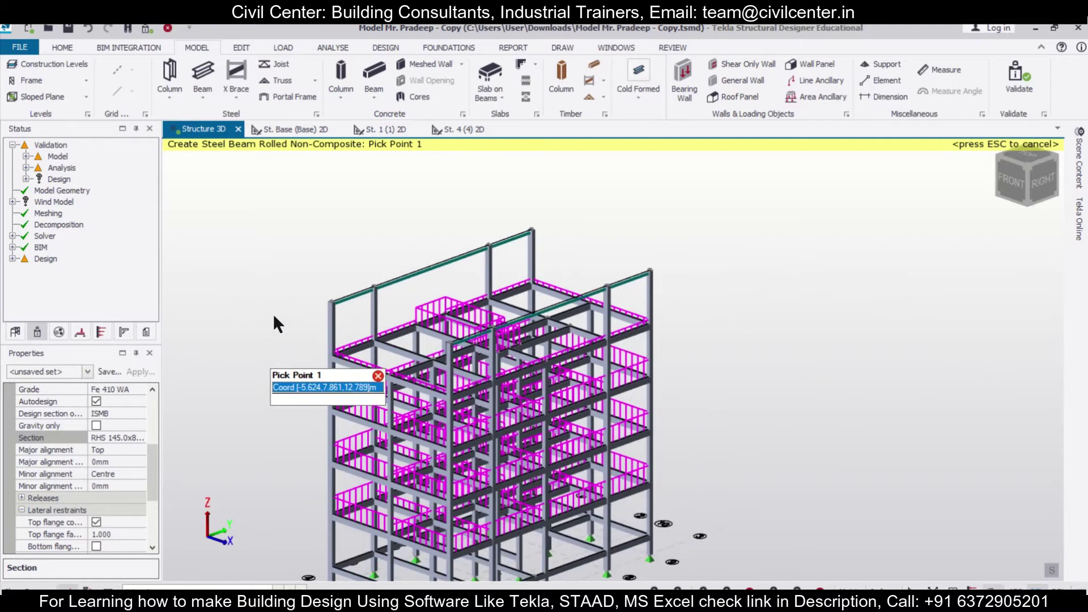
- Start a pitched roof truss spanning between the two extended column tops
left_click(288, 81)
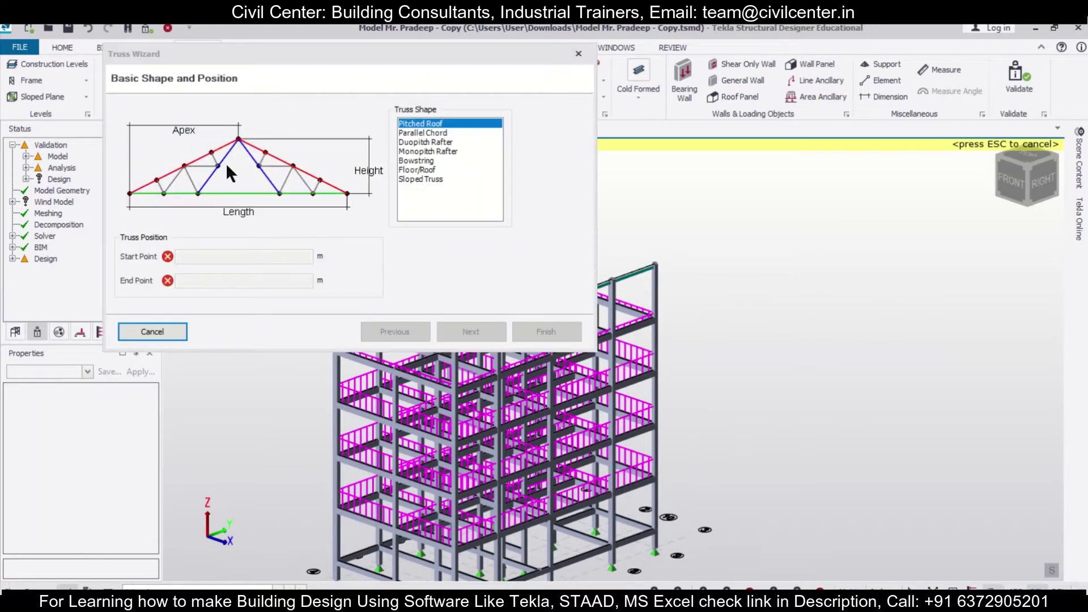
left_click_drag(375, 54, 870, 316)
left_click(347, 306)
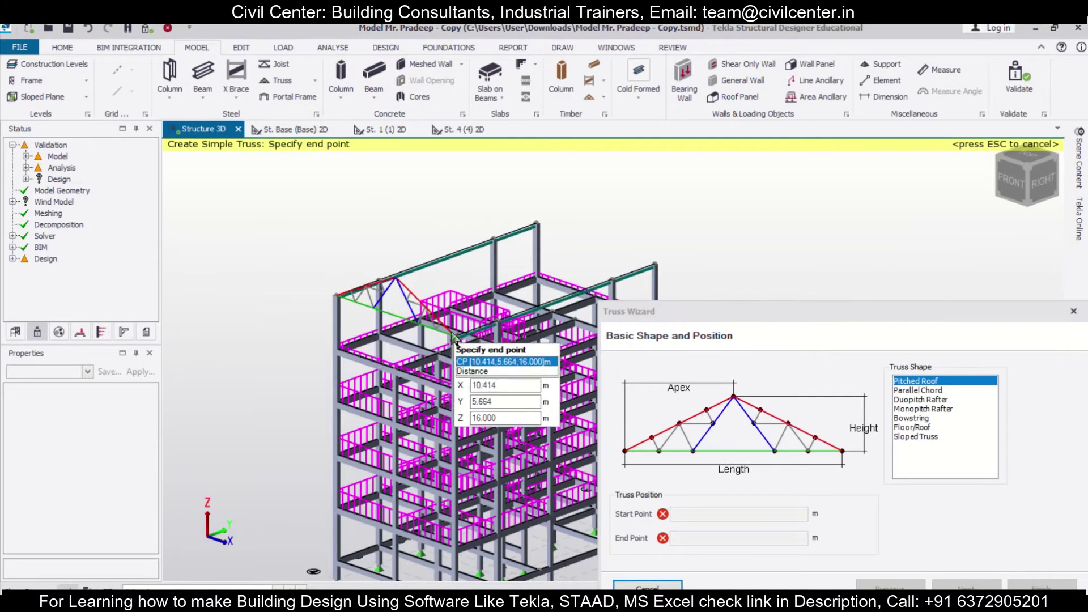
left_click(564, 334)
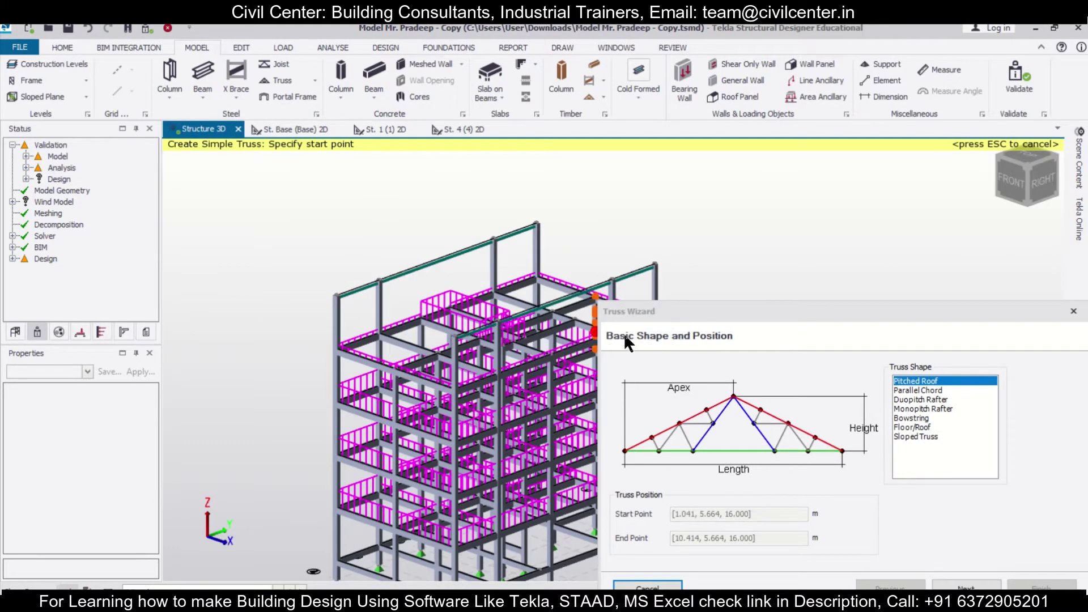
left_click_drag(710, 314, 489, 146)
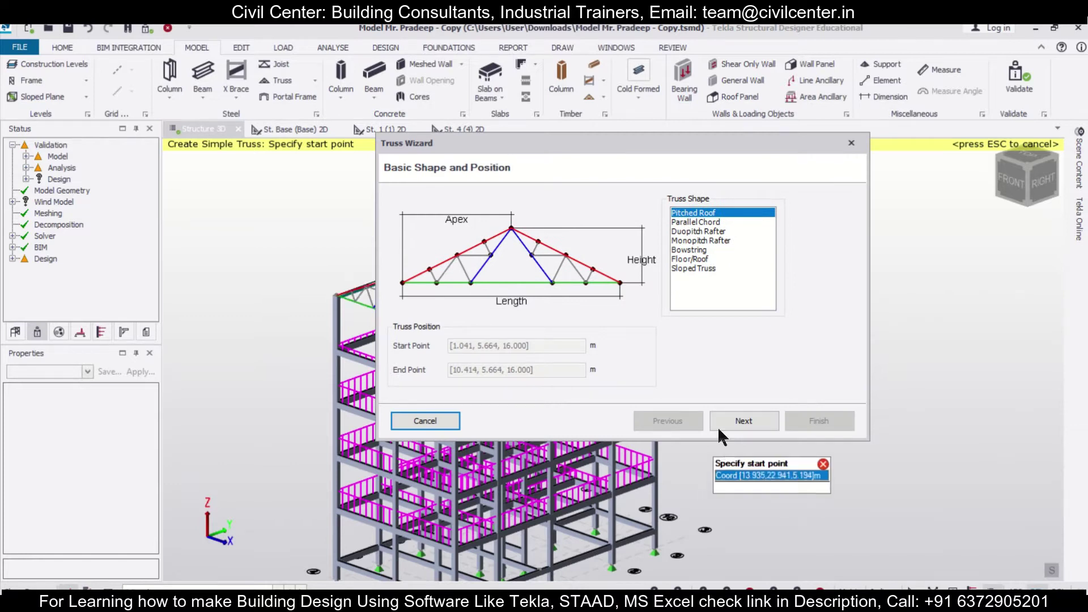
- Make it a Pratt truss 1.5 m high with 3 right panels and create it
left_click(736, 421)
left_click(755, 418)
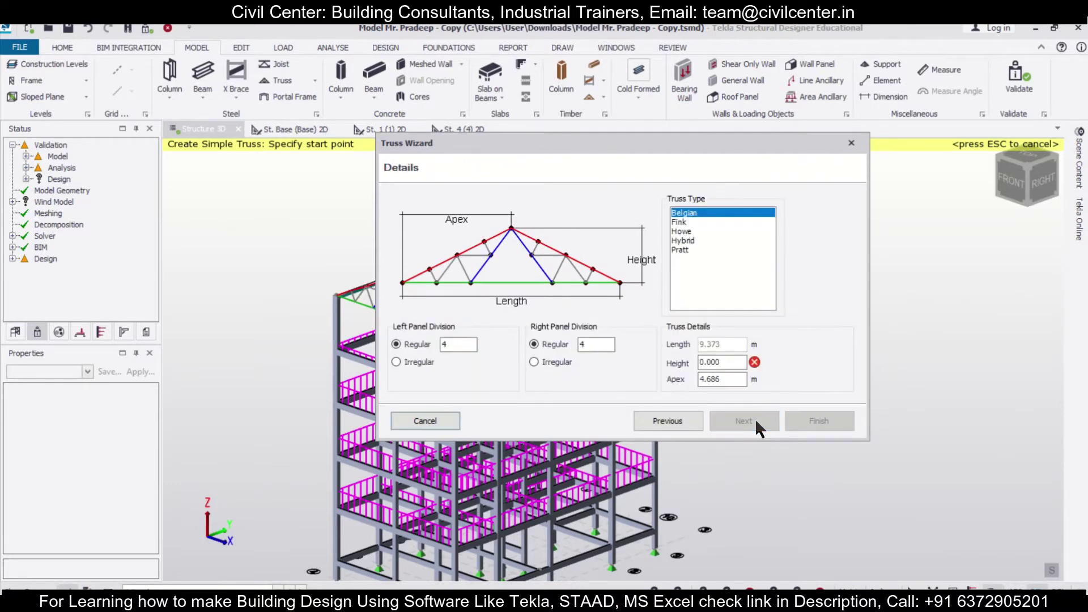
left_click(680, 250)
double_click(730, 367)
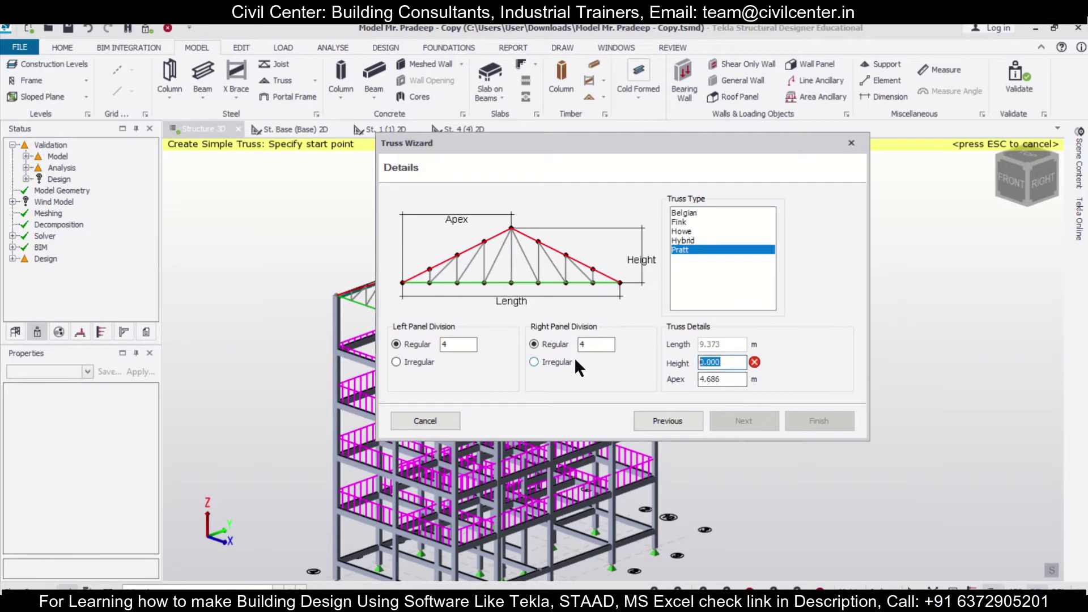
type("1.5")
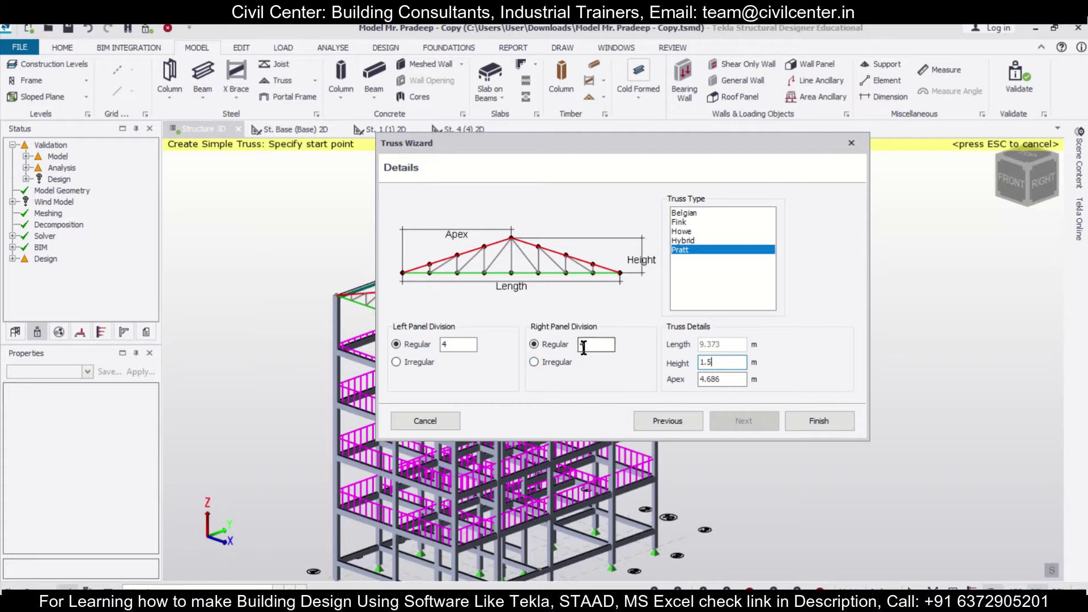
type("3")
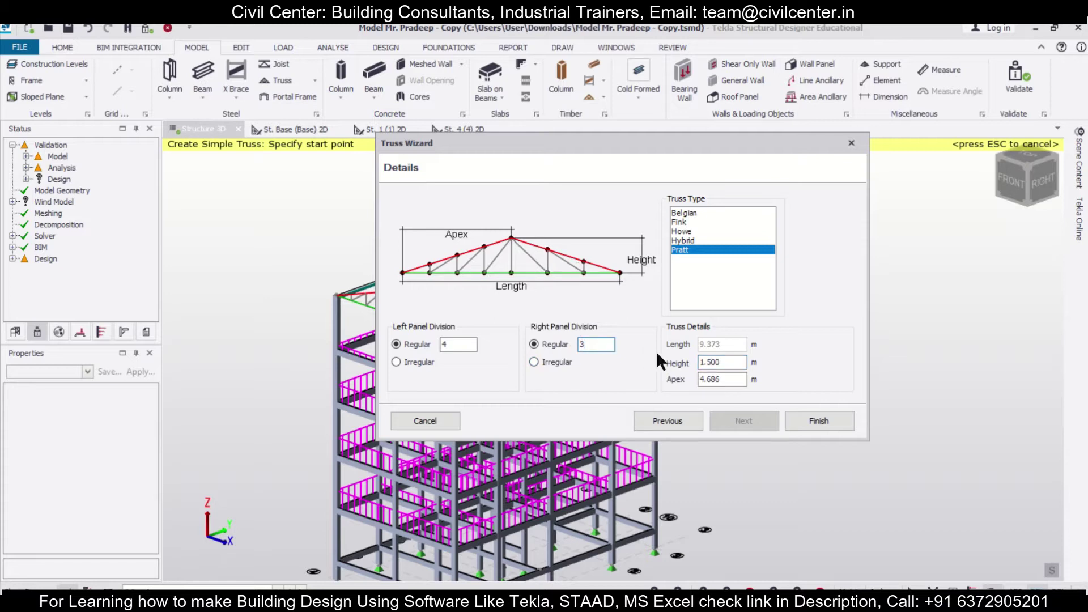
left_click(816, 422)
scroll(404, 281, "up", 3)
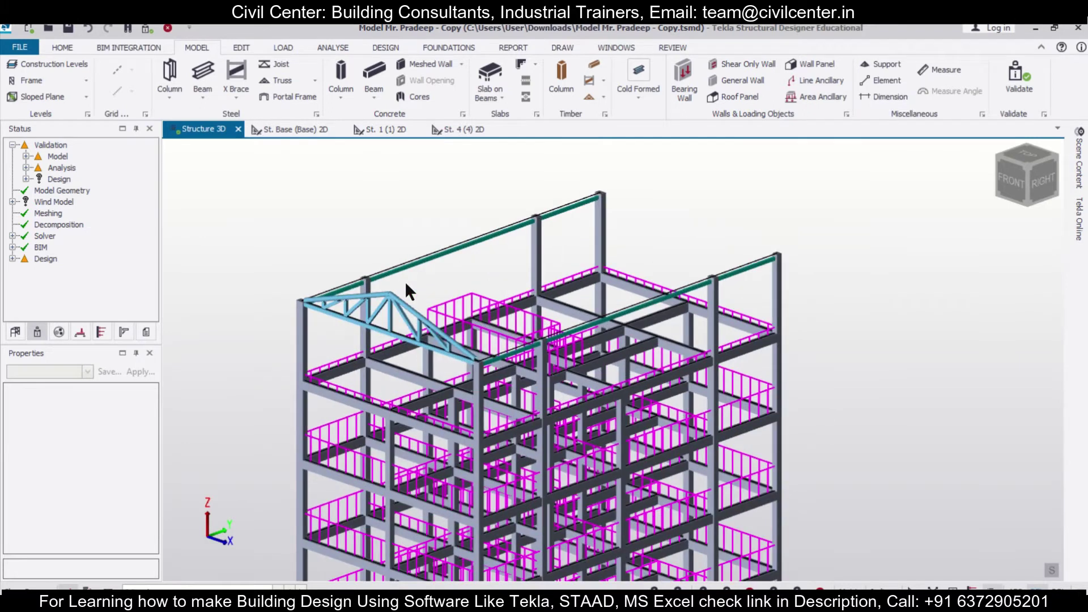
- Select the new truss and keep SHS Hollow as its top members' design section order
left_click(405, 281)
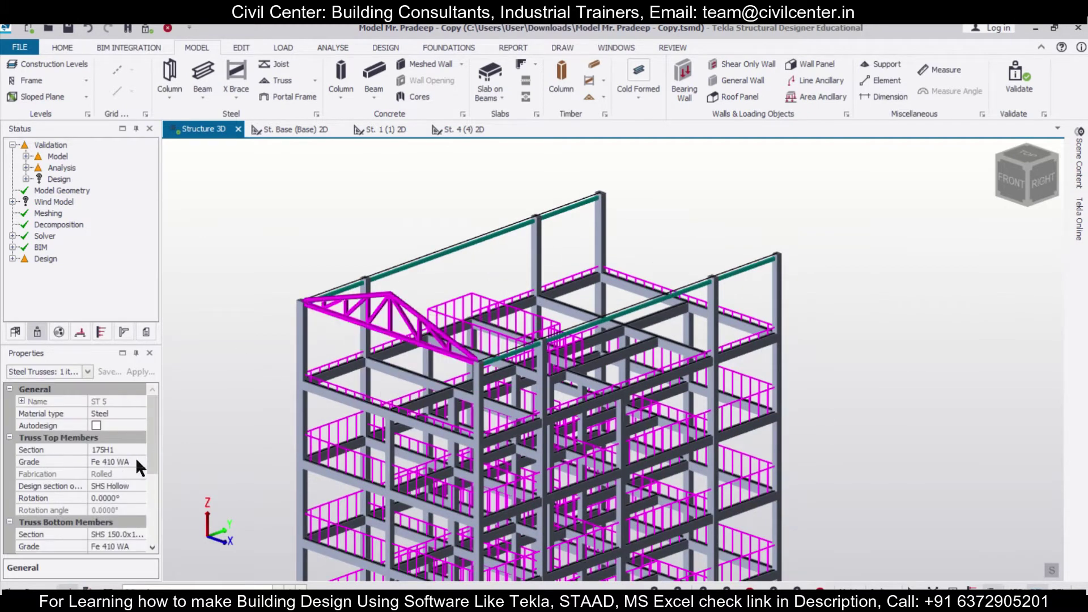
left_click(134, 485)
left_click(134, 485)
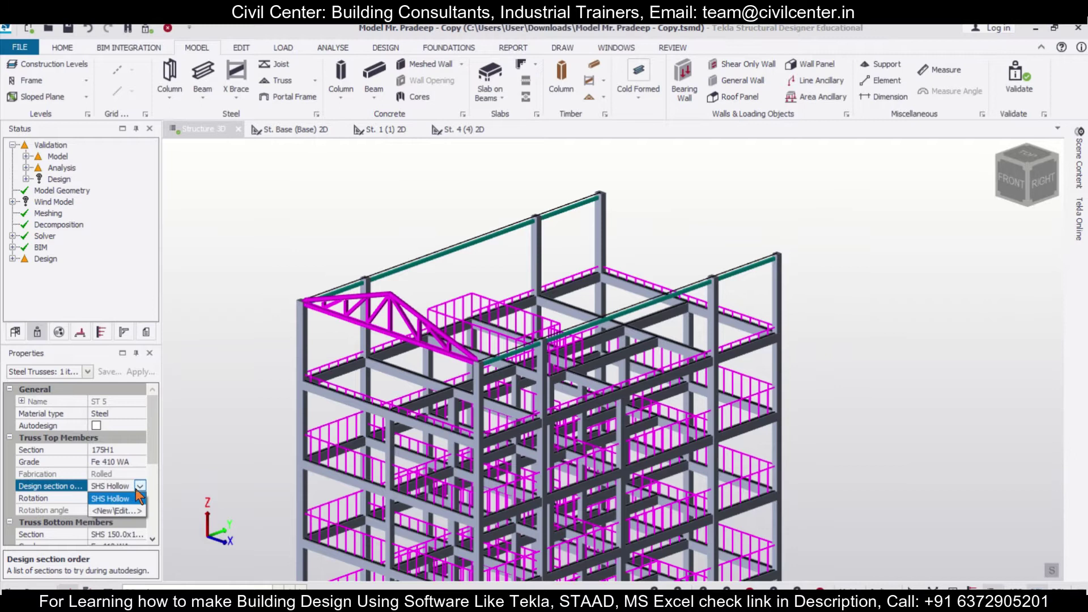
left_click(126, 511)
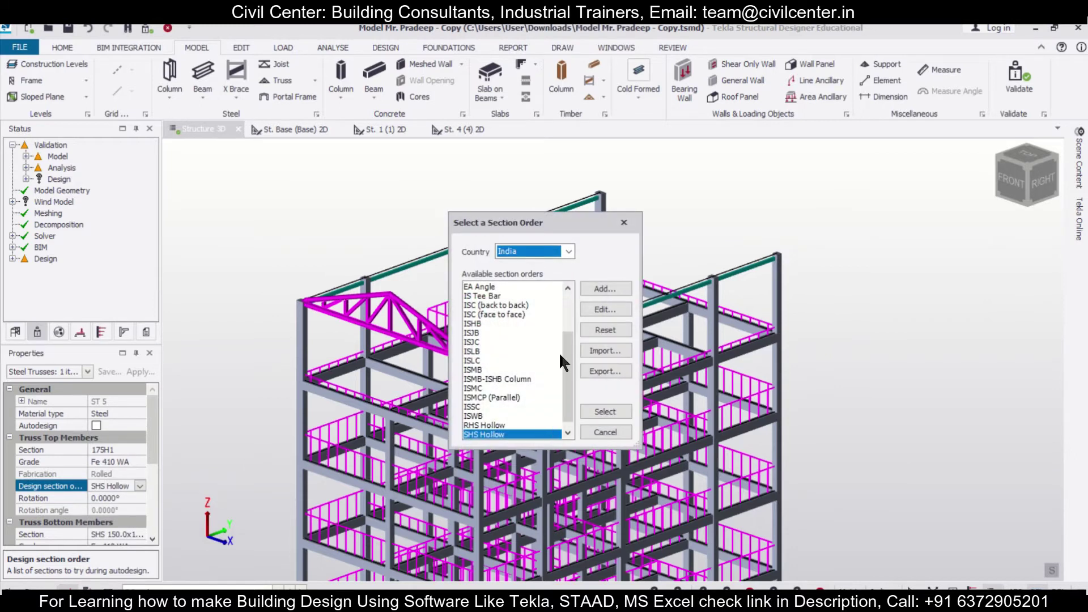
left_click(606, 412)
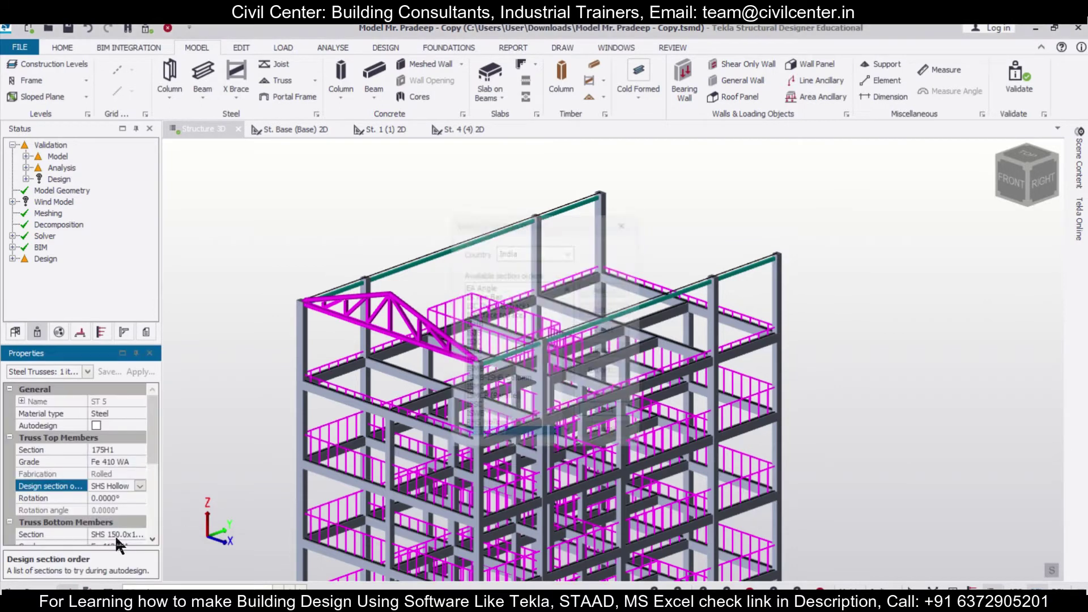
scroll(146, 433, "down", 2)
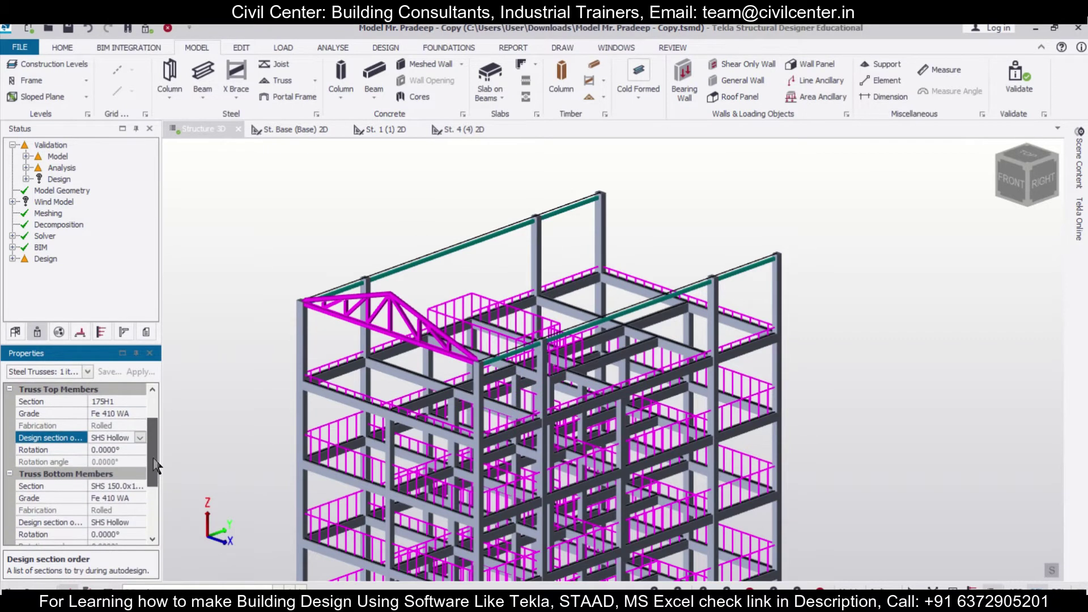
- Change the truss bottom members to the 175H1 circular hollow section
left_click(138, 485)
left_click(139, 486)
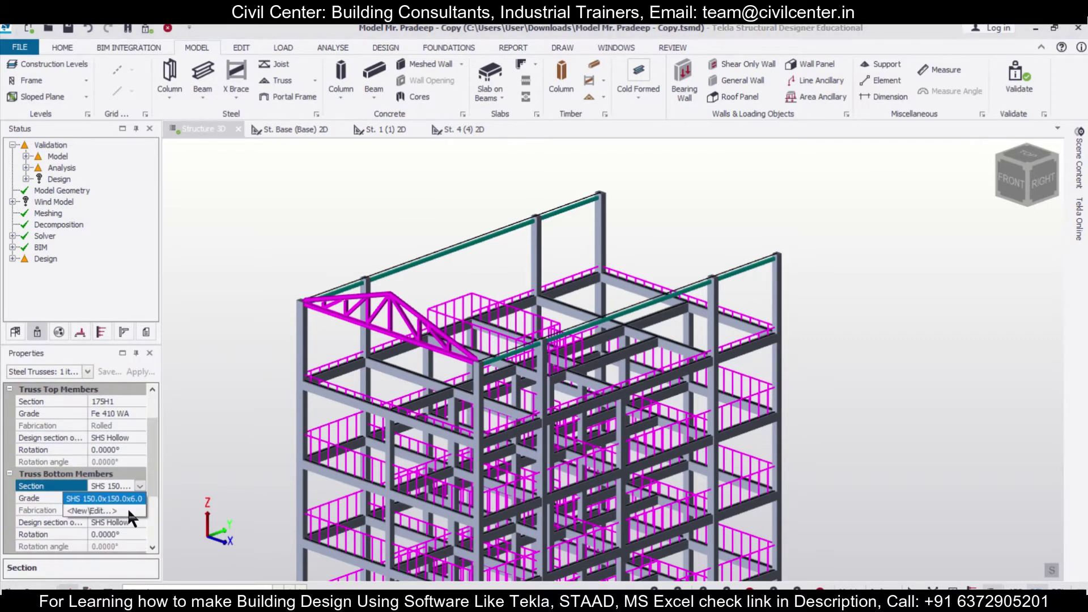
left_click(128, 510)
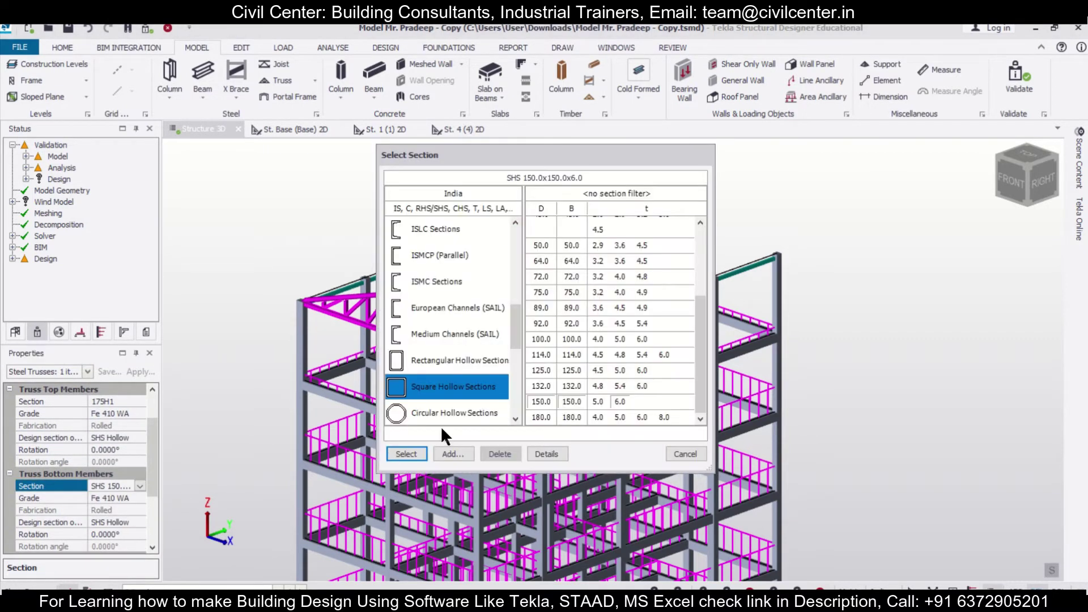
left_click(479, 405)
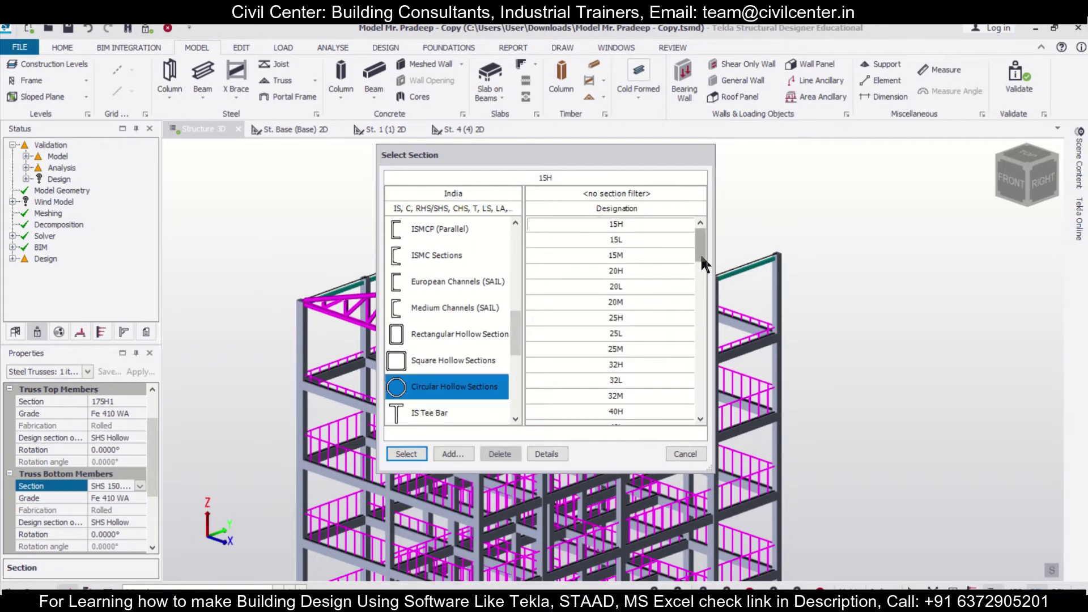
left_click_drag(701, 257, 712, 368)
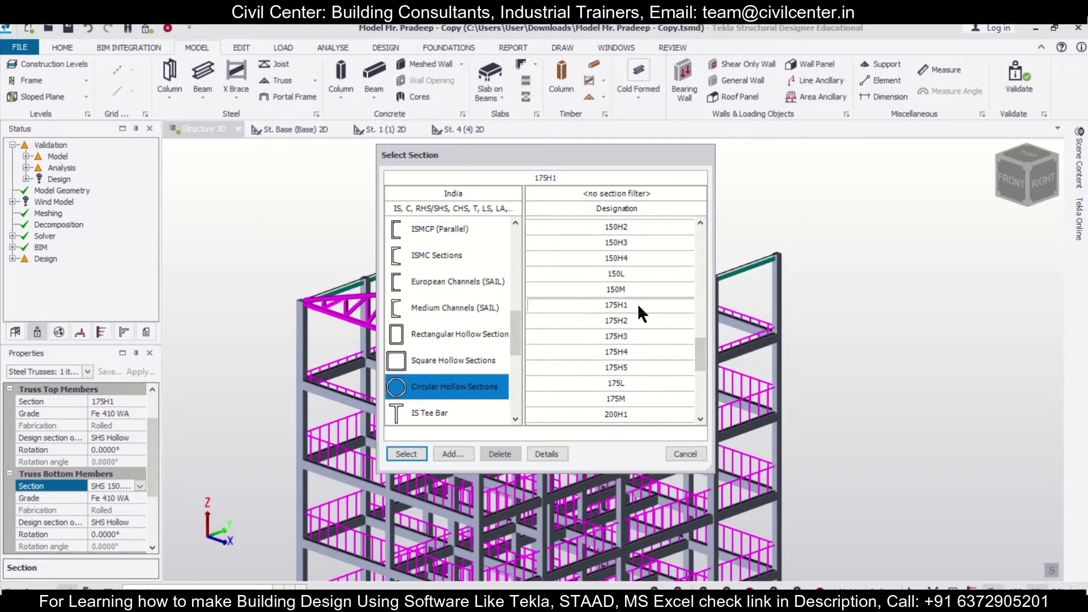
left_click(410, 448)
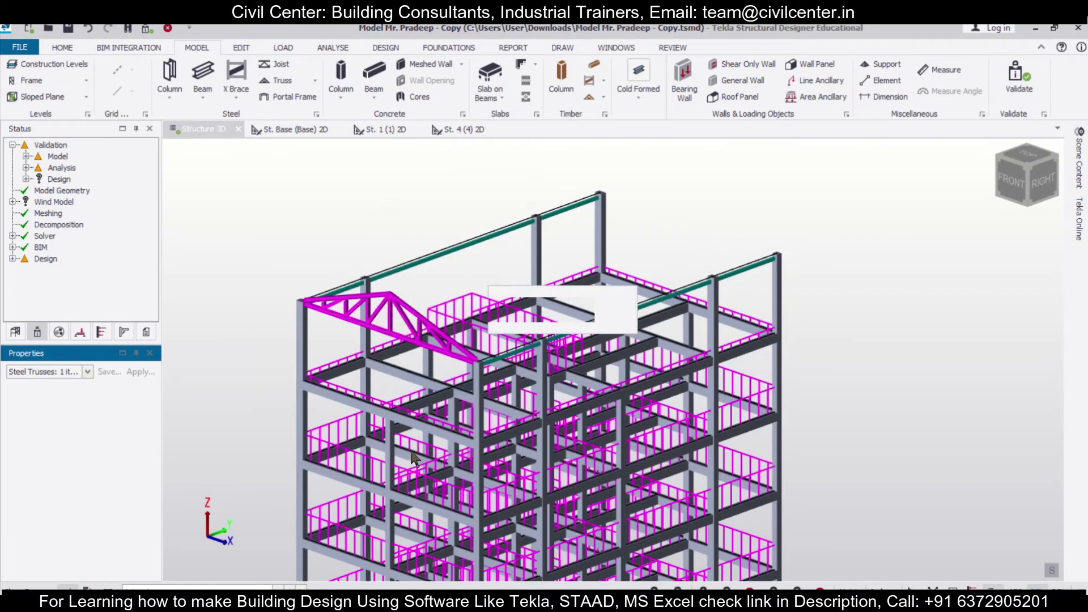
scroll(404, 339, "up", 5)
scroll(396, 396, "up", 2)
scroll(332, 436, "down", 5)
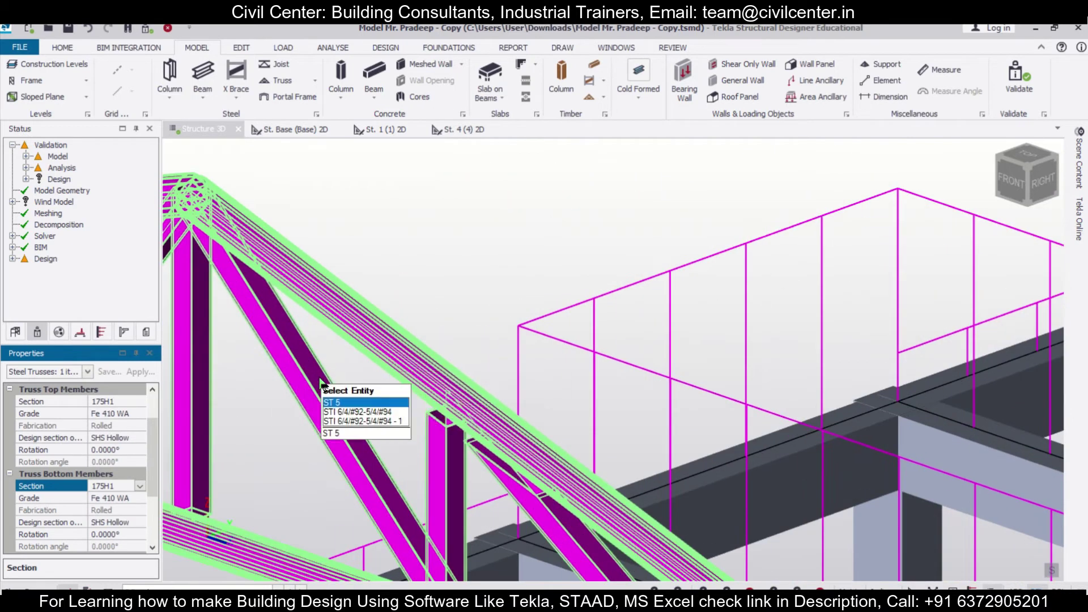
scroll(335, 396, "down", 3)
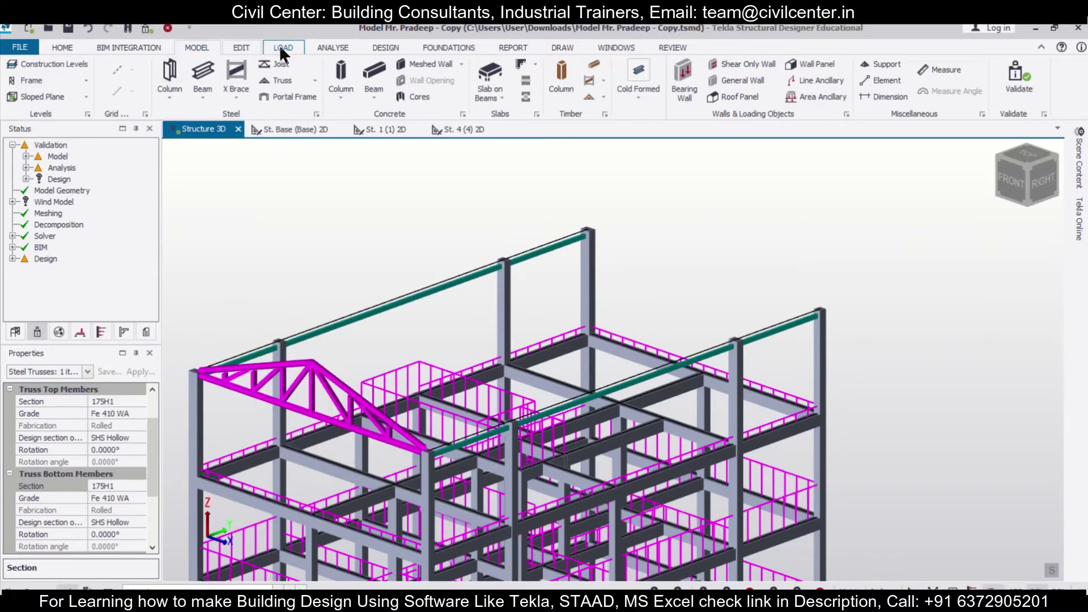
- Copy the truss from its end node onto the three remaining frame lines
left_click(243, 46)
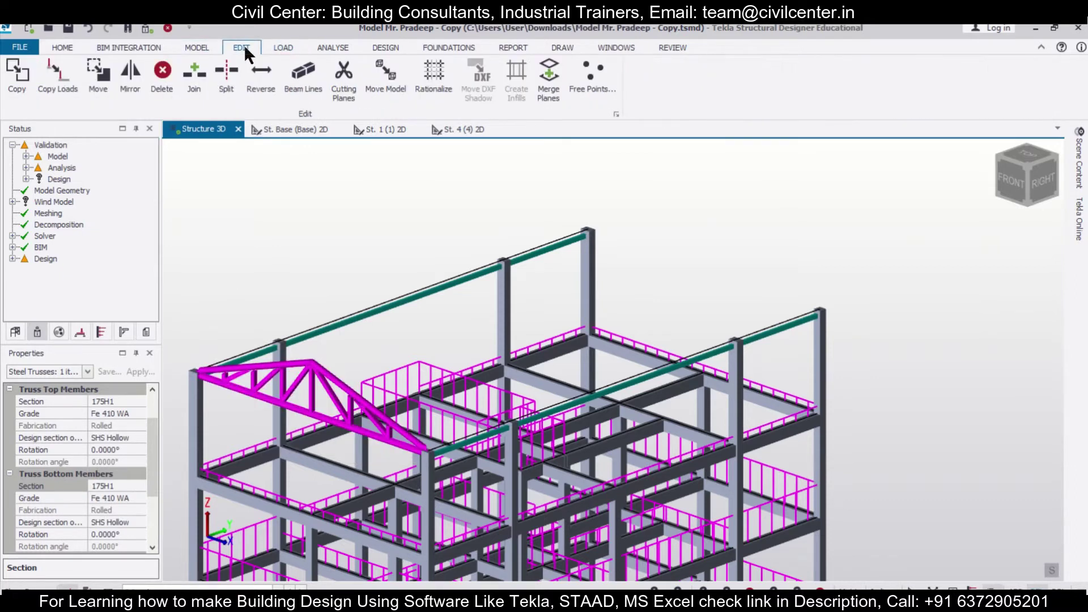
left_click(21, 75)
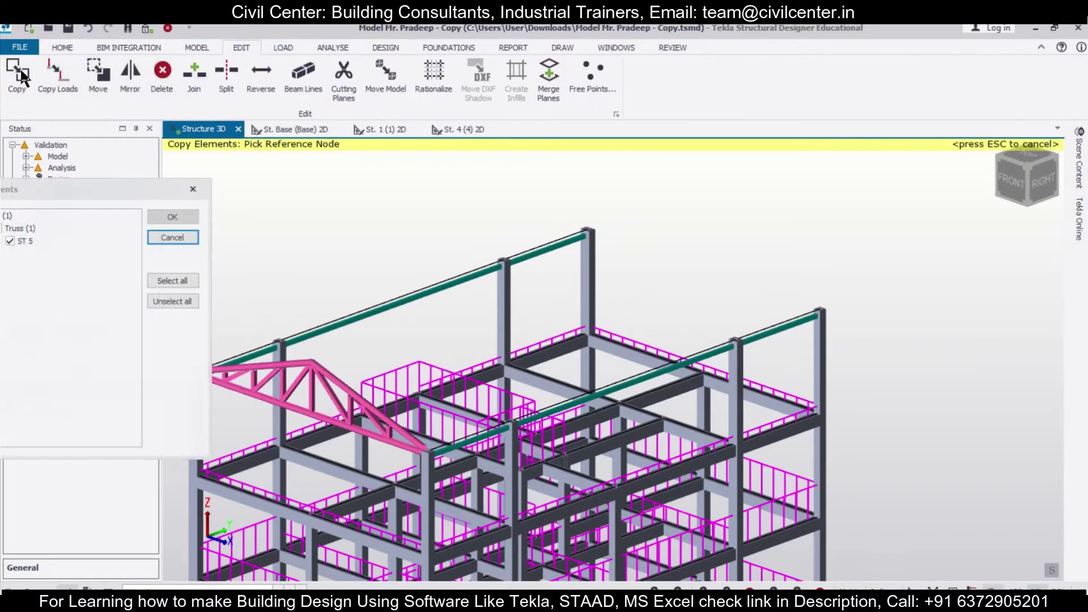
left_click(430, 453)
left_click(510, 419)
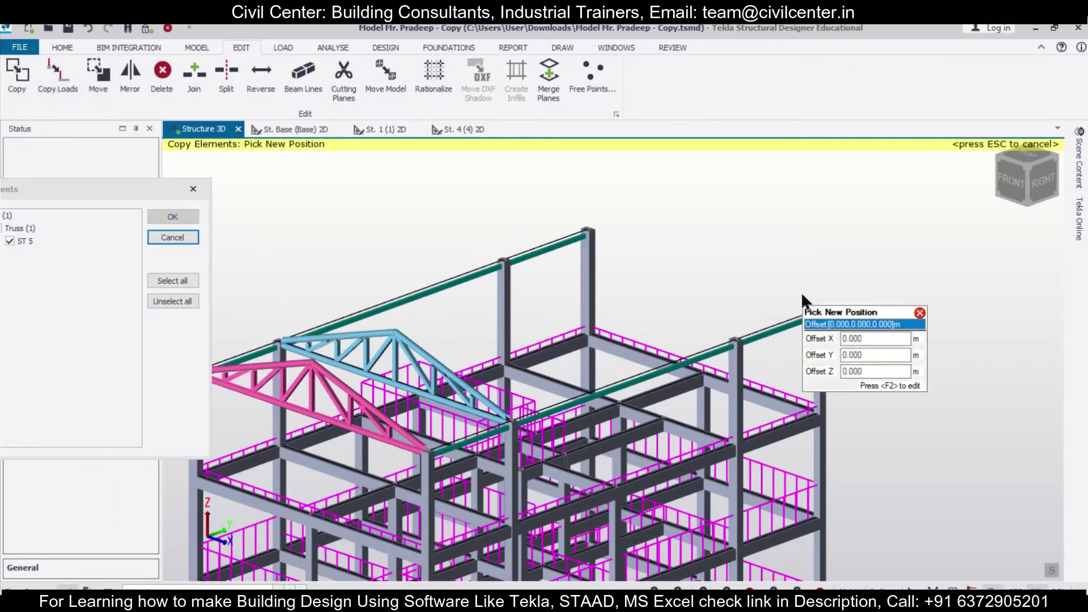
left_click(739, 342)
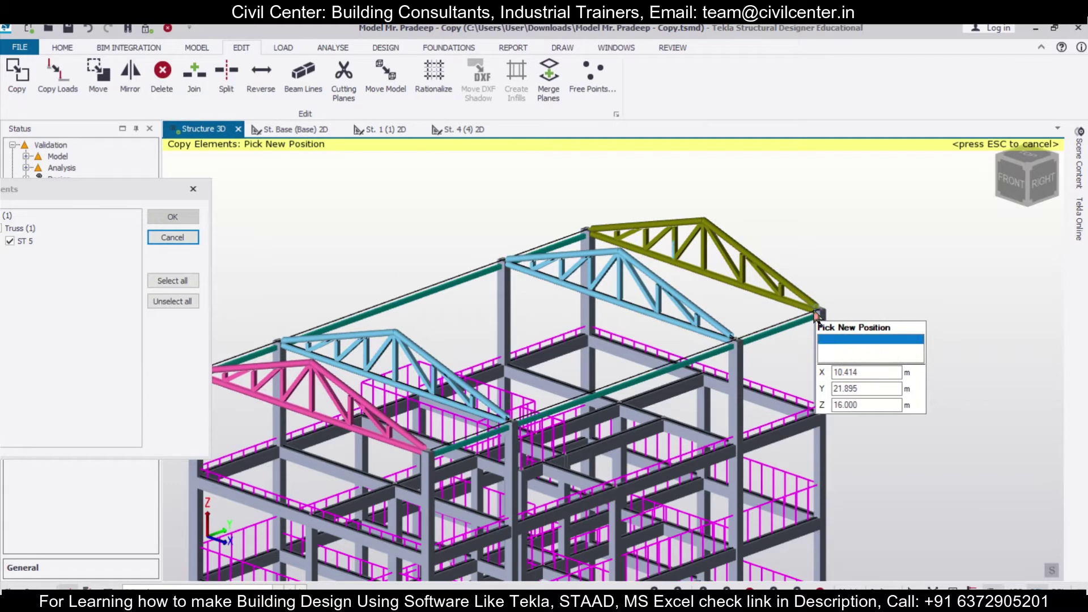
left_click(815, 312)
left_click(193, 190)
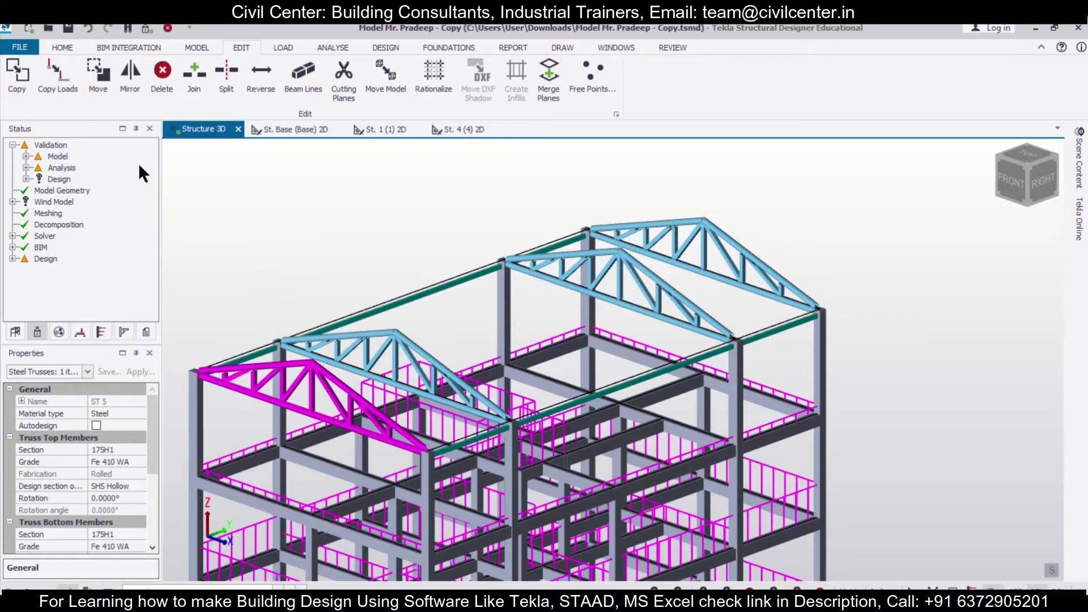
left_click(200, 47)
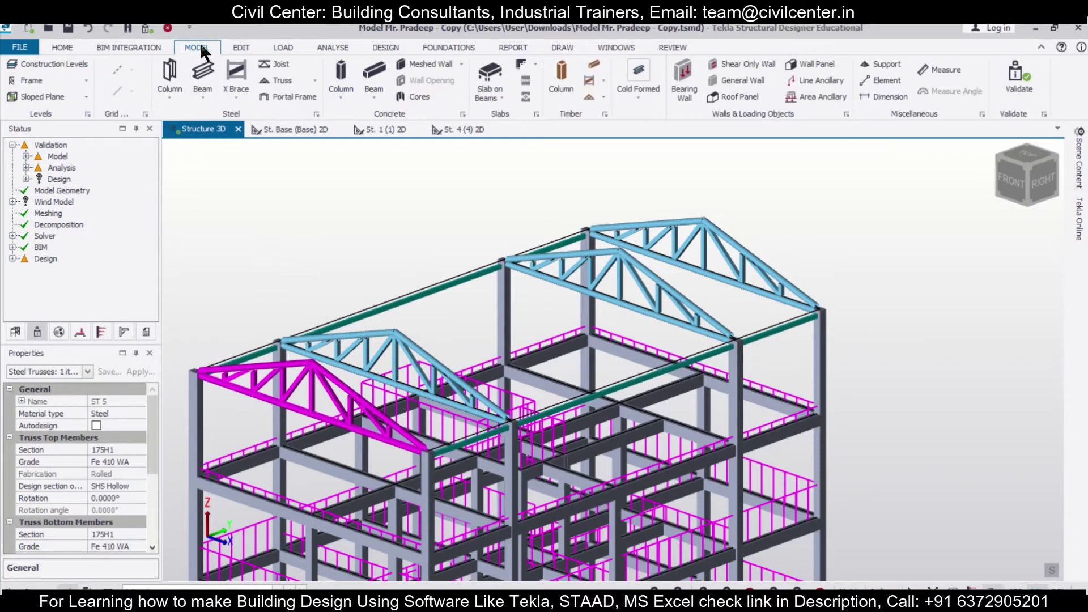
- Place X Brace members between the truss corner nodes of the middle roof bay
left_click(236, 89)
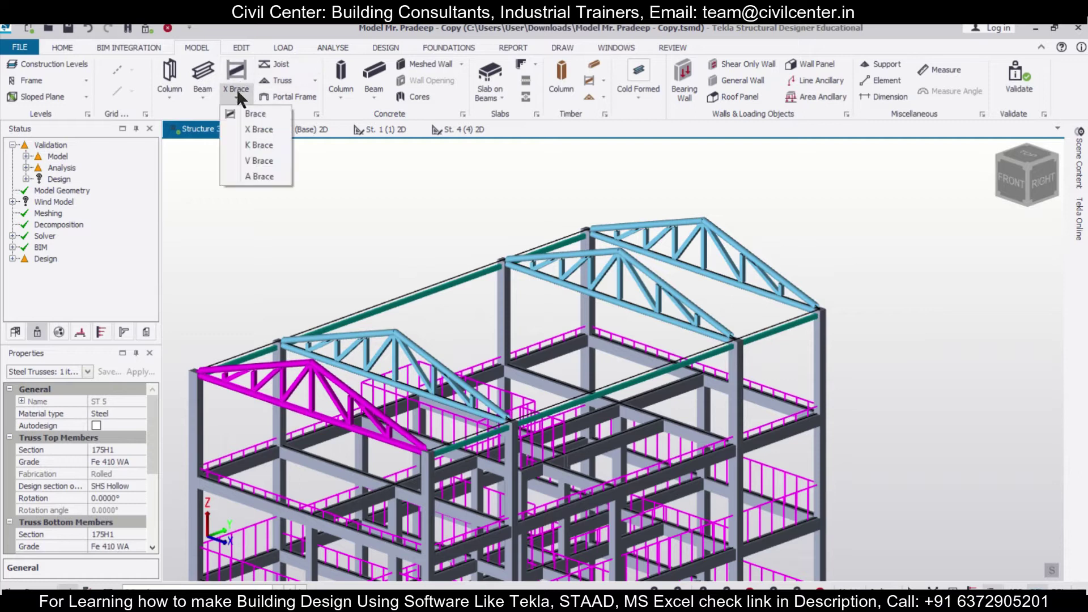
left_click(257, 131)
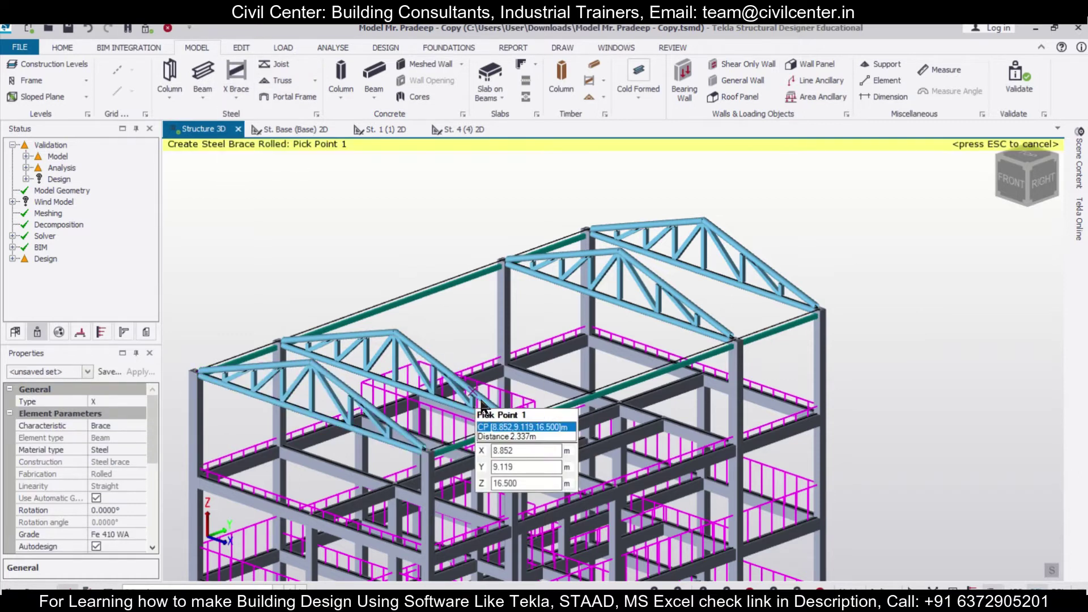
left_click(509, 416)
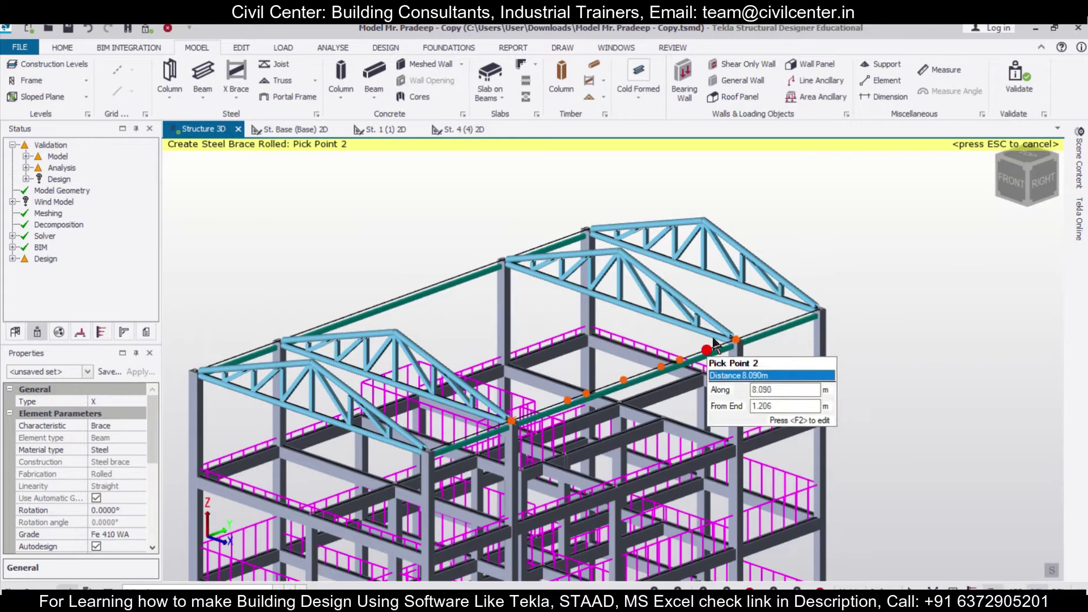
left_click(744, 339)
left_click(627, 255)
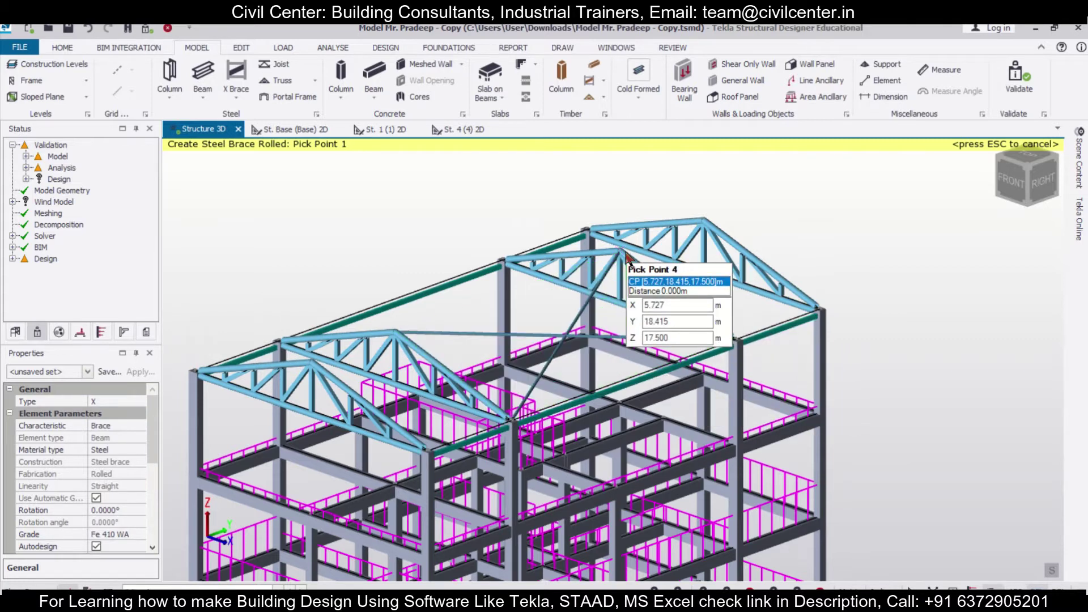
left_click(280, 342)
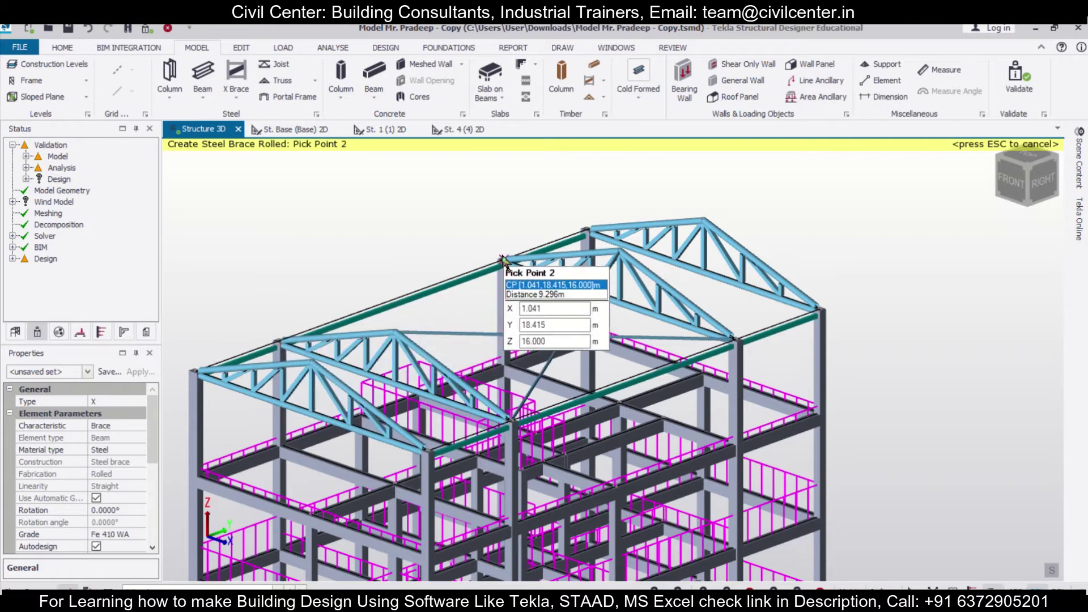
left_click(501, 259)
left_click(622, 255)
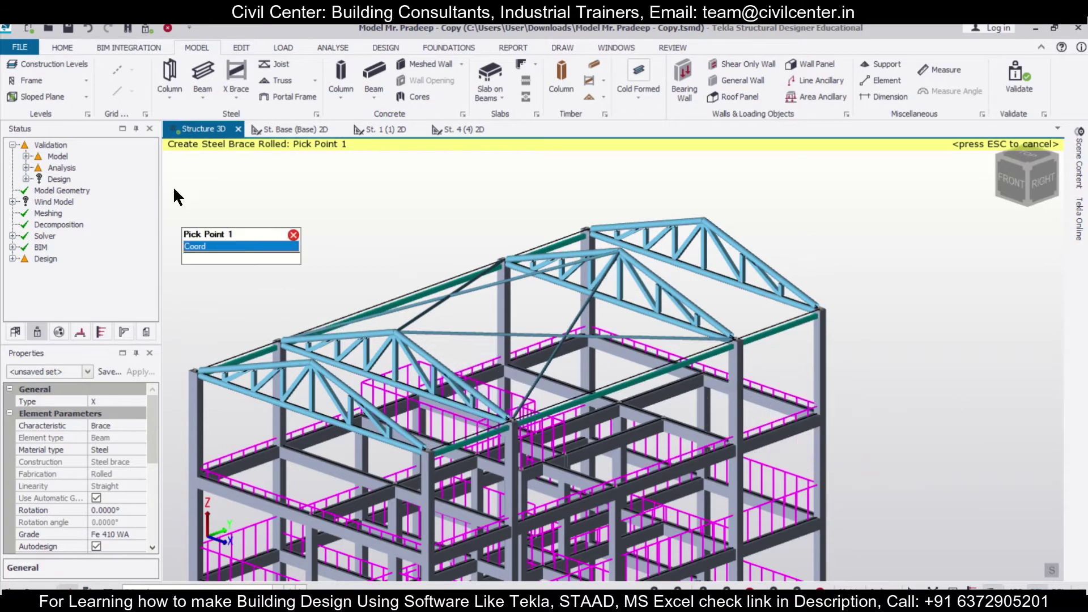
- Draw steel ridge beams linking the truss apexes at 17.500 m, then validate the model
left_click(199, 77)
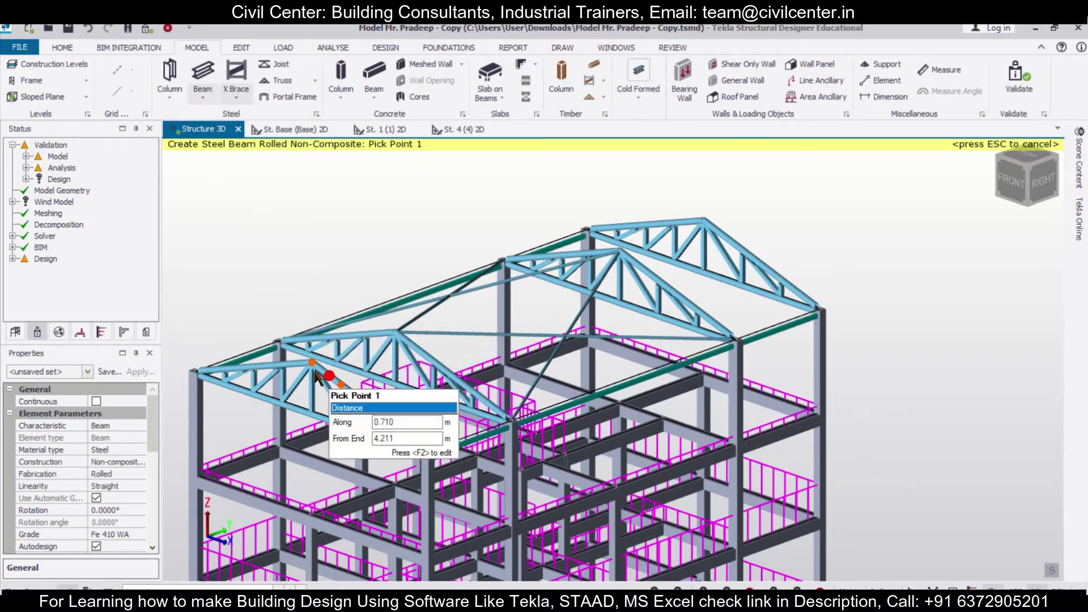
left_click(366, 335)
left_click(397, 333)
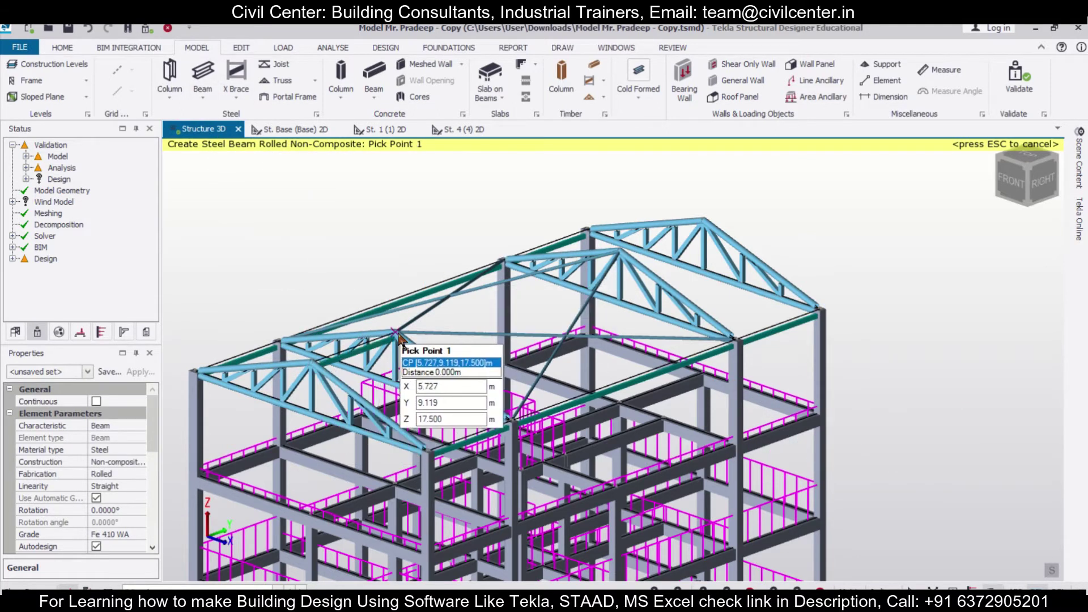
left_click(396, 333)
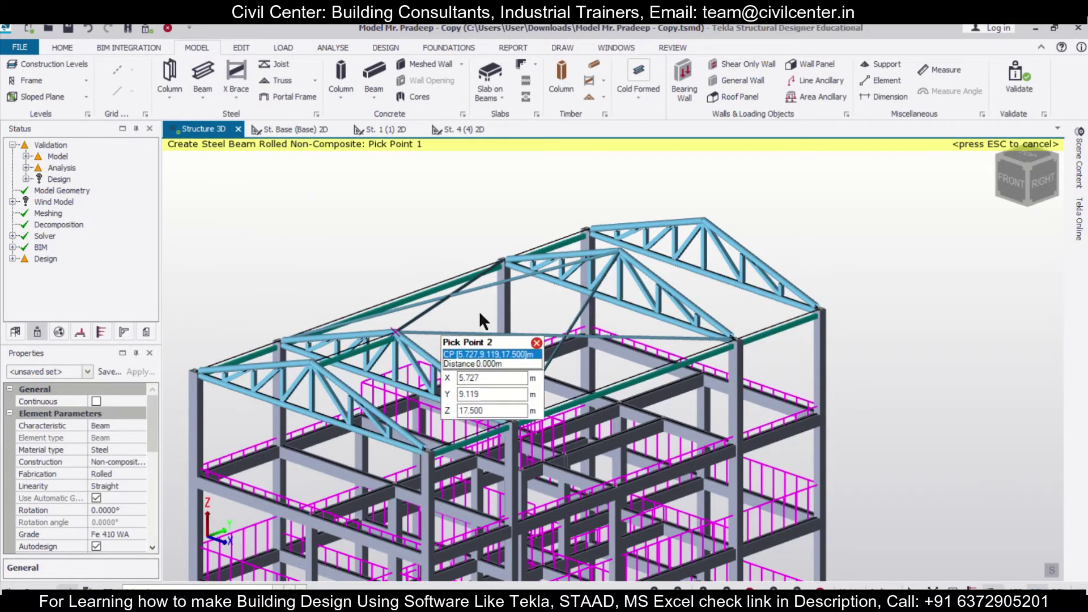
left_click(622, 253)
left_click(622, 252)
left_click(704, 224)
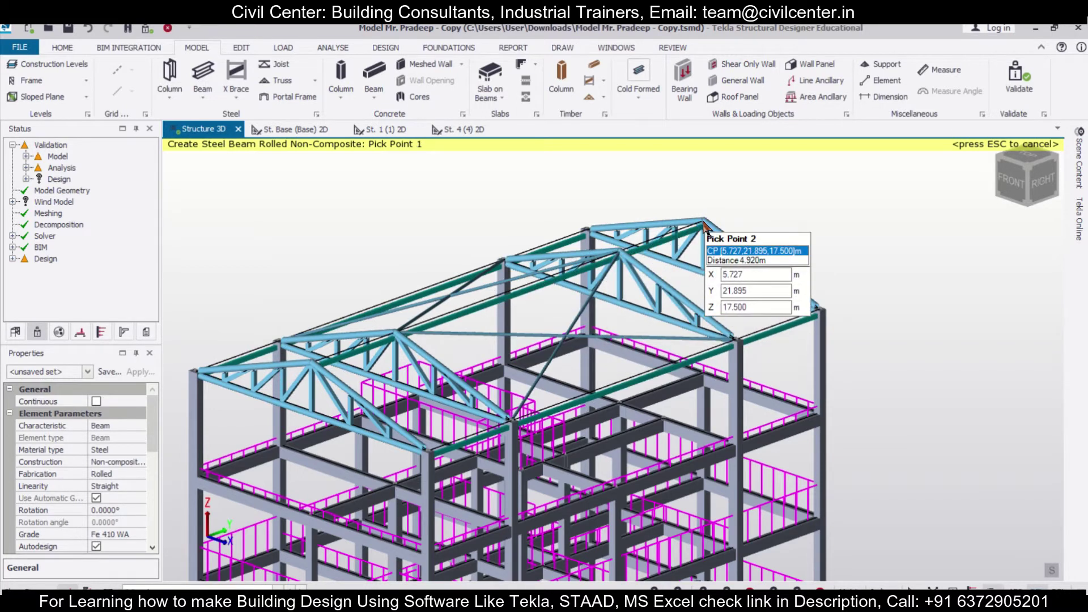
middle_click_drag(848, 363, 880, 360)
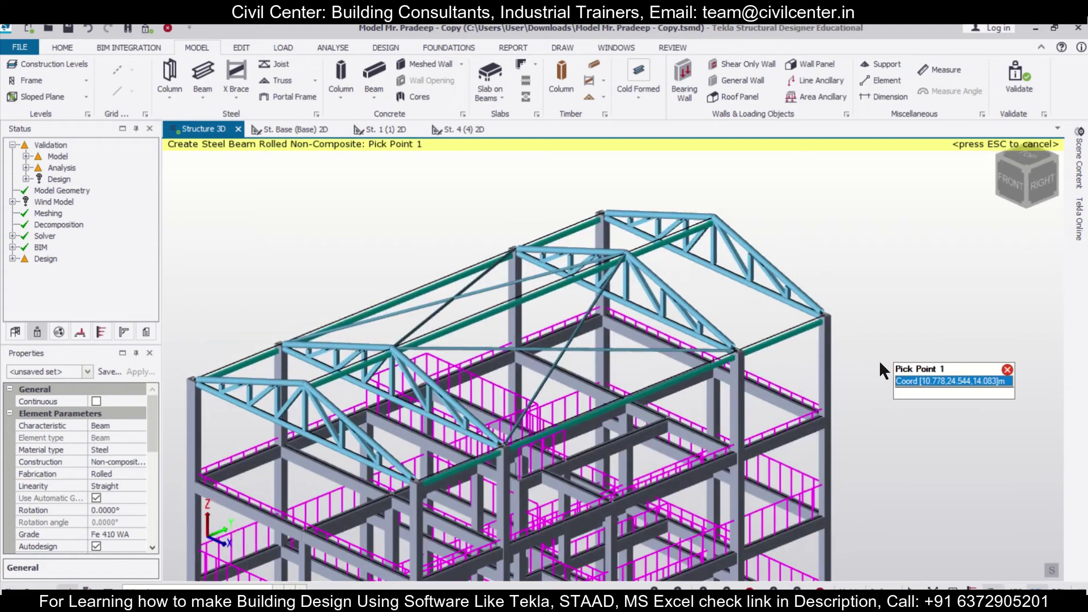
left_click(144, 28)
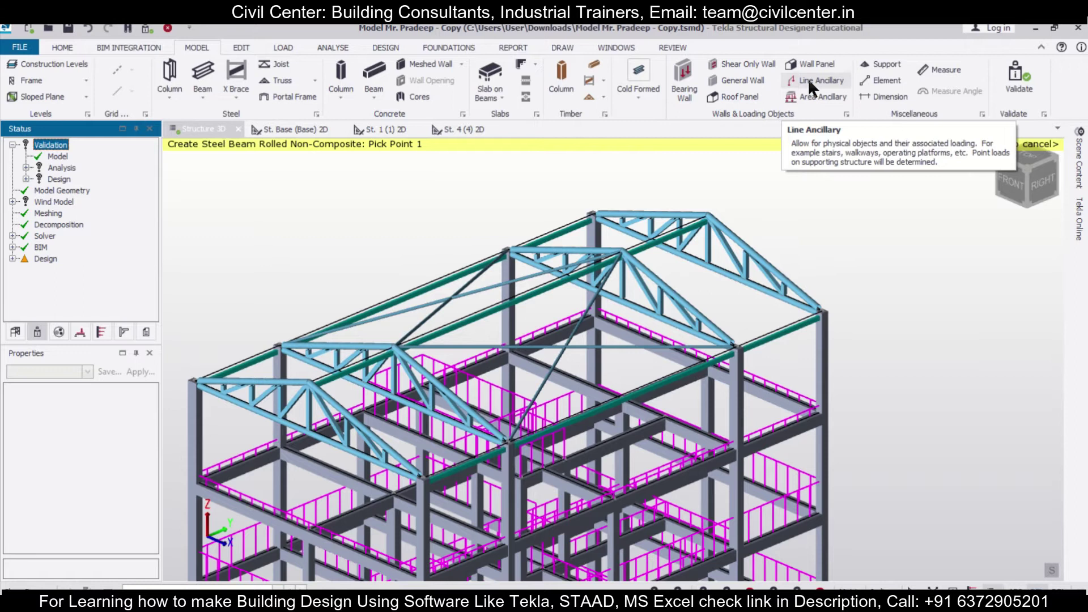
- Create roof panels over both pitched slopes of the four trusses, eave to ridge
left_click(748, 95)
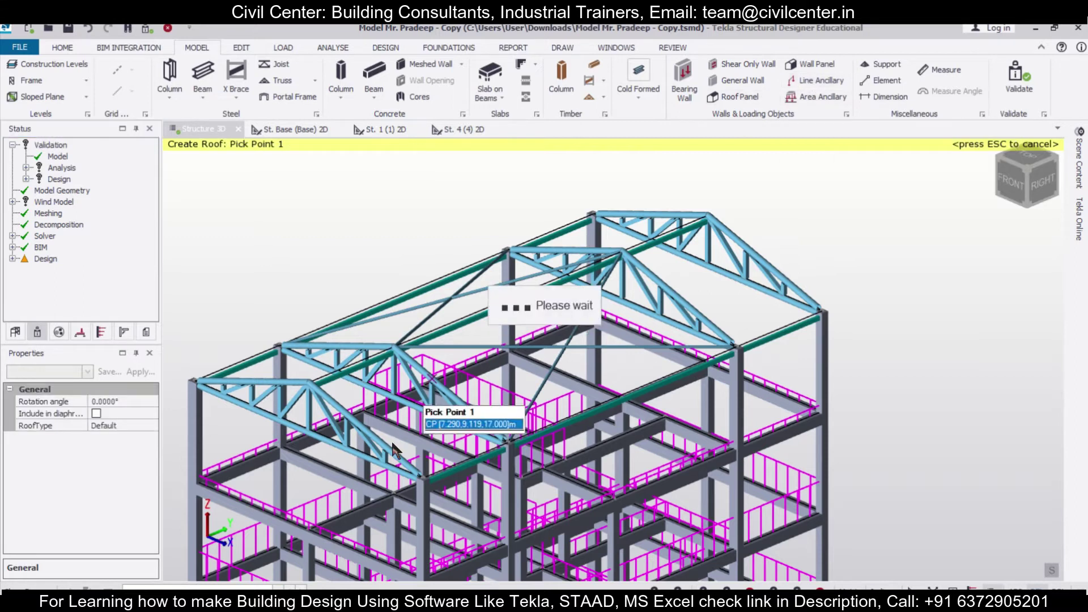
left_click(424, 478)
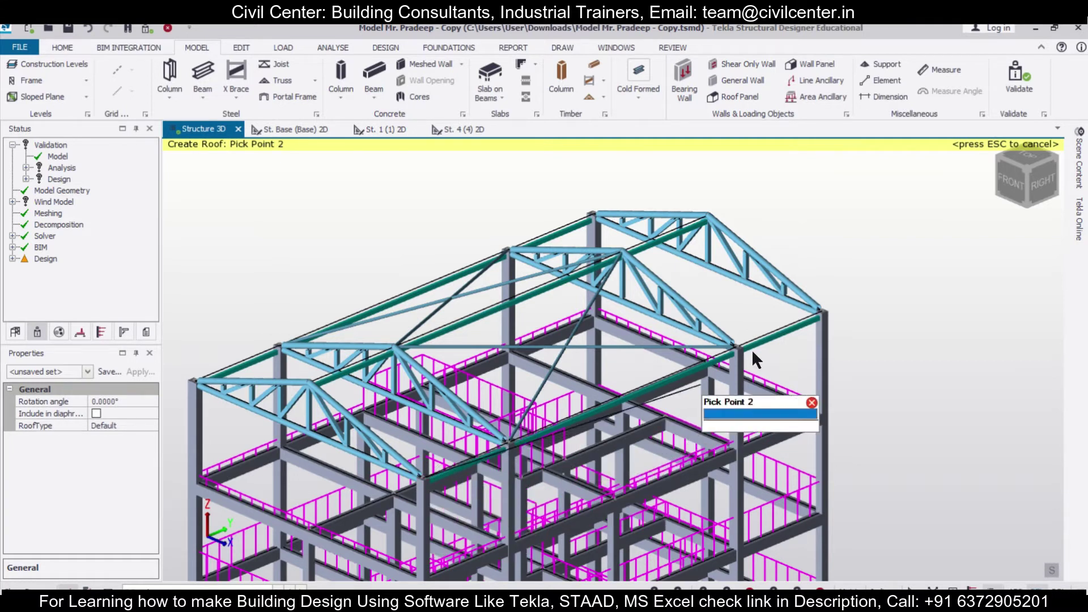
left_click(821, 311)
left_click(709, 215)
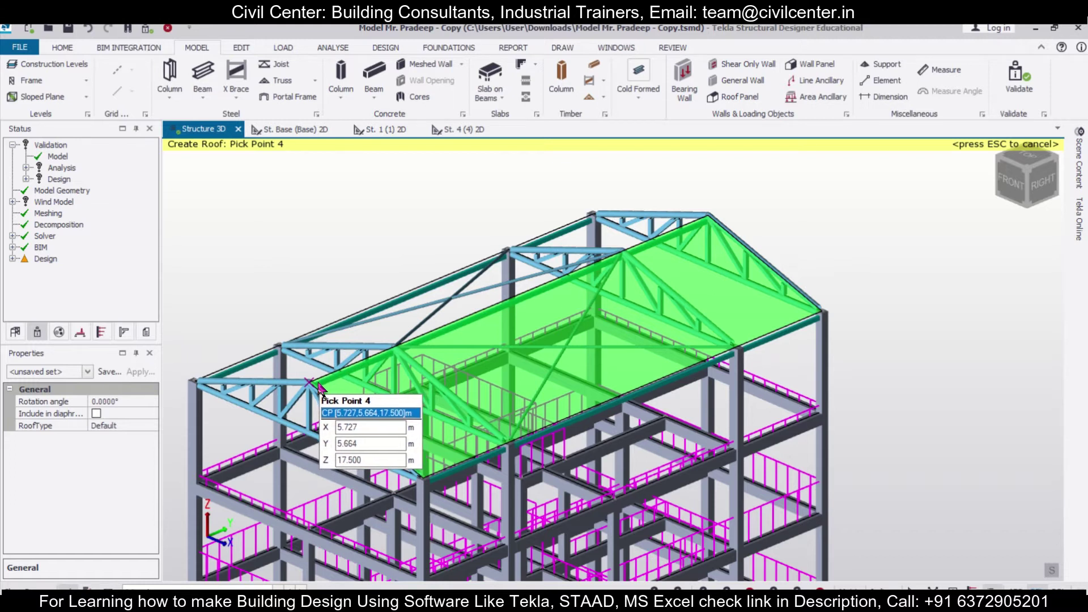
left_click(319, 387)
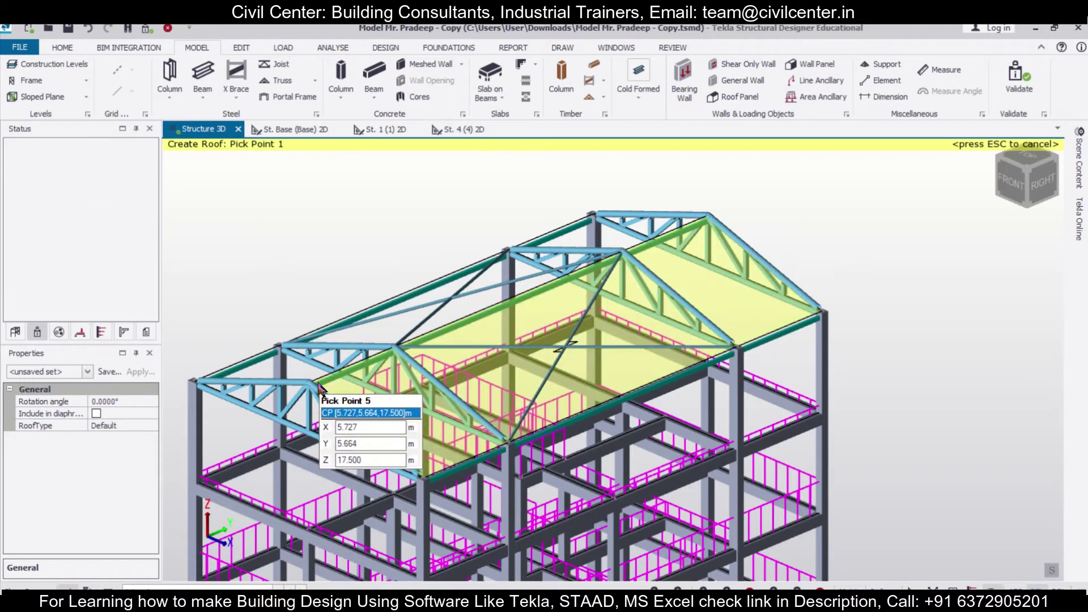
left_click(196, 381)
left_click(314, 381)
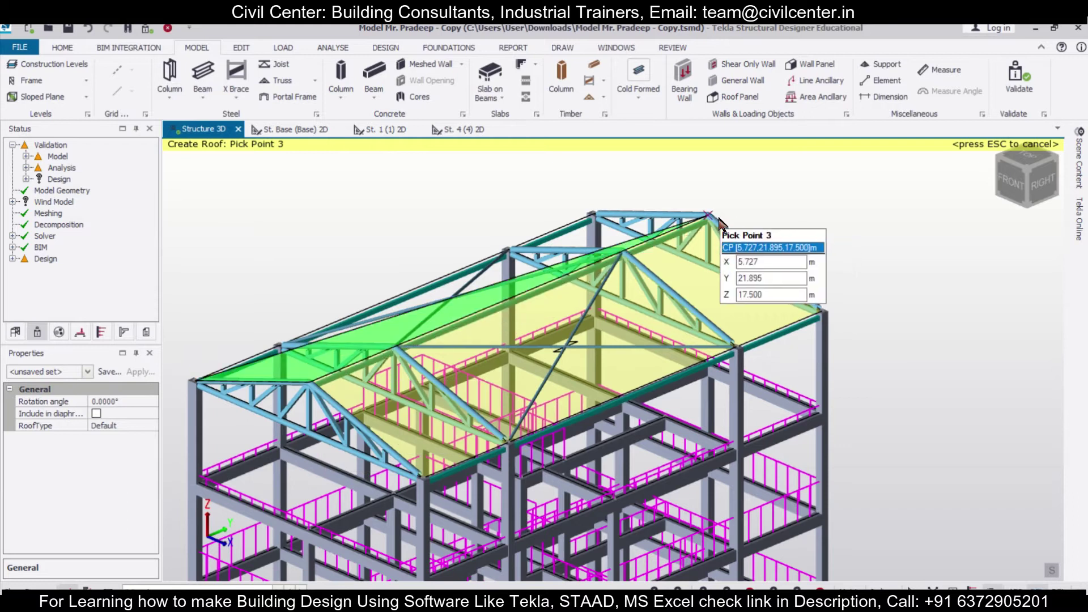
left_click(703, 219)
left_click(592, 214)
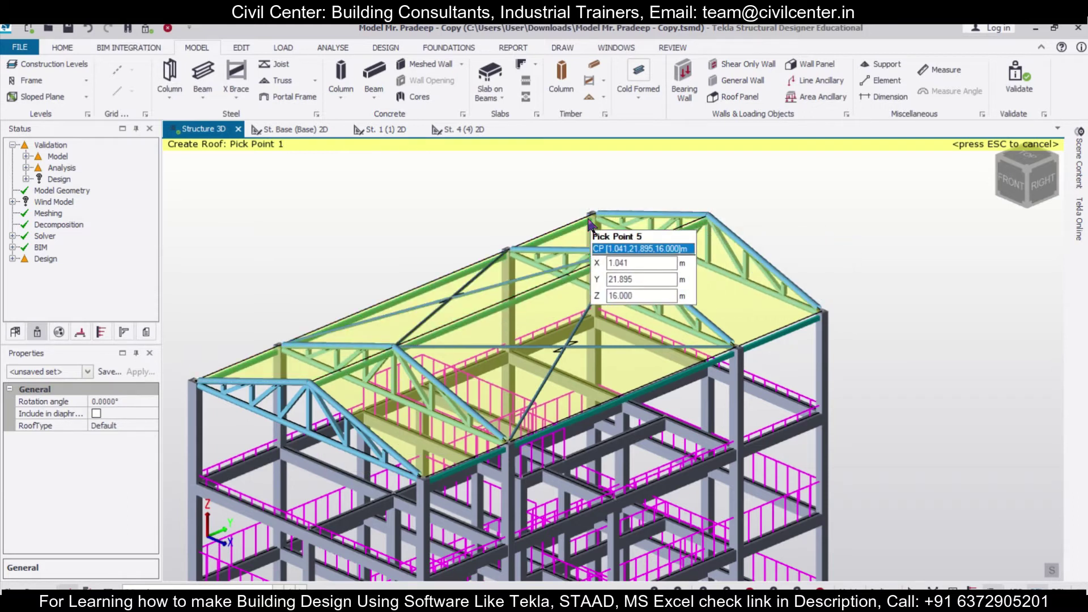
- Validate the model and reorient the 3D view of the roofed frame
left_click(149, 28)
scroll(850, 346, "down", 4)
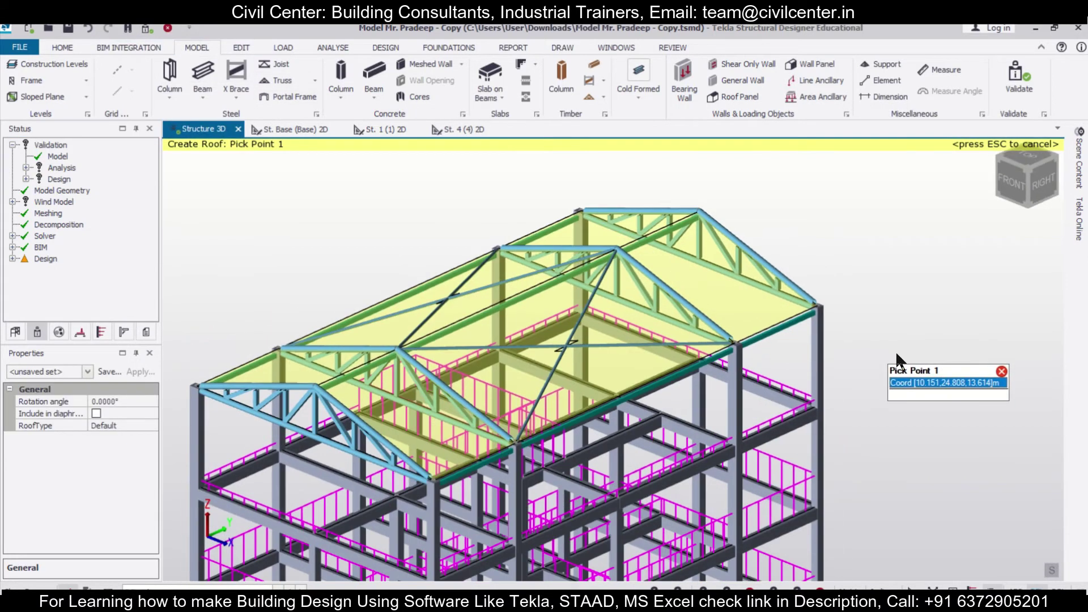
mouse_move(847, 325)
middle_mouse_down("shift")
mouse_move(879, 359)
mouse_move(849, 313)
mouse_move(852, 322)
middle_mouse_up("shift")
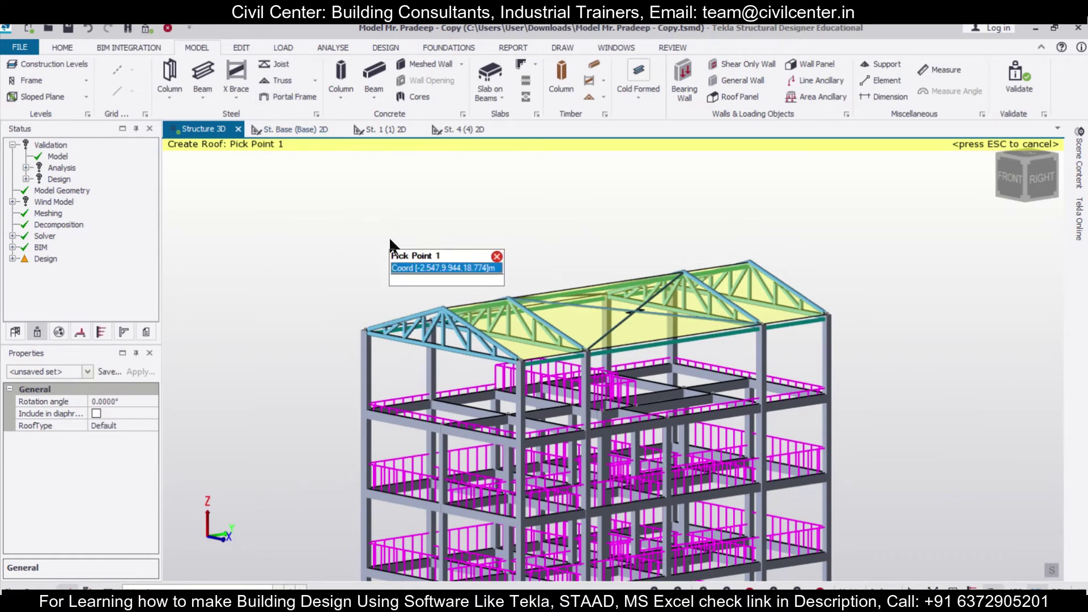
scroll(477, 262, "down", 3)
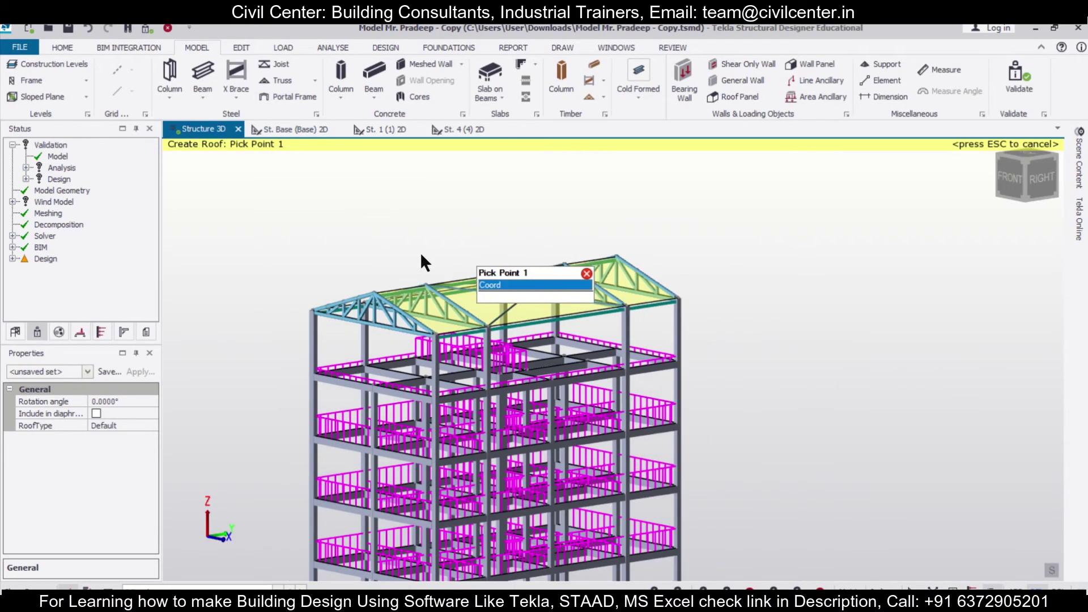
middle_click_drag(399, 264, 400, 267, "shift")
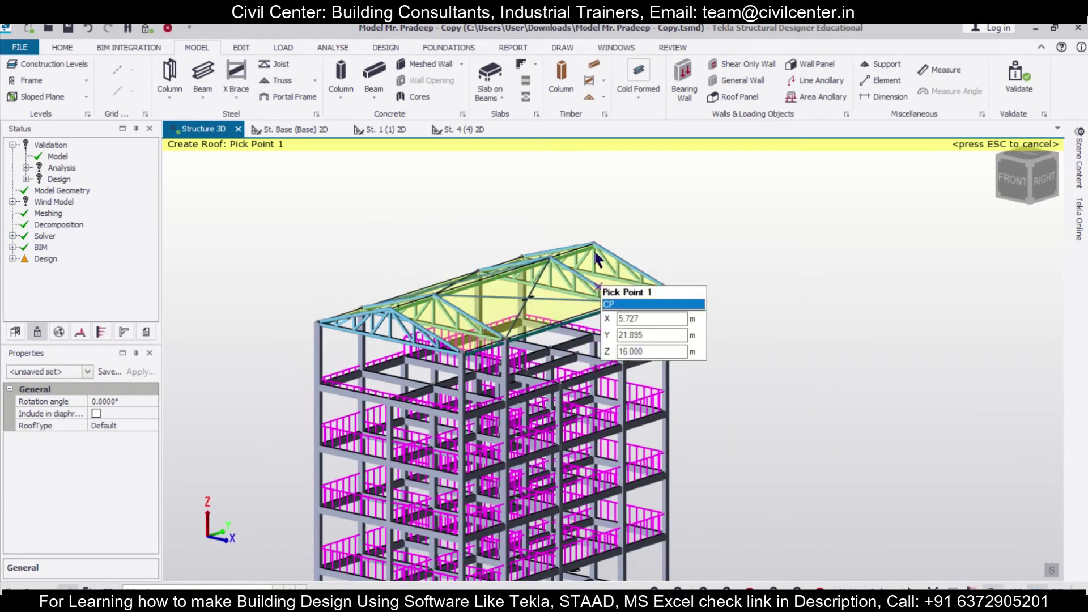
scroll(536, 323, "up", 1)
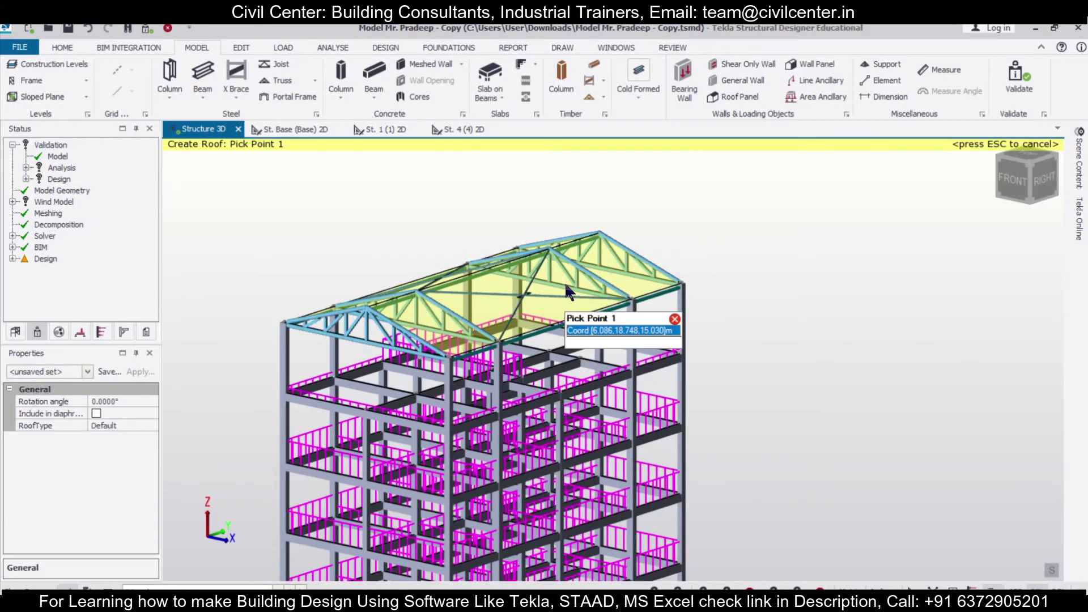
middle_click_drag(268, 322, 317, 291)
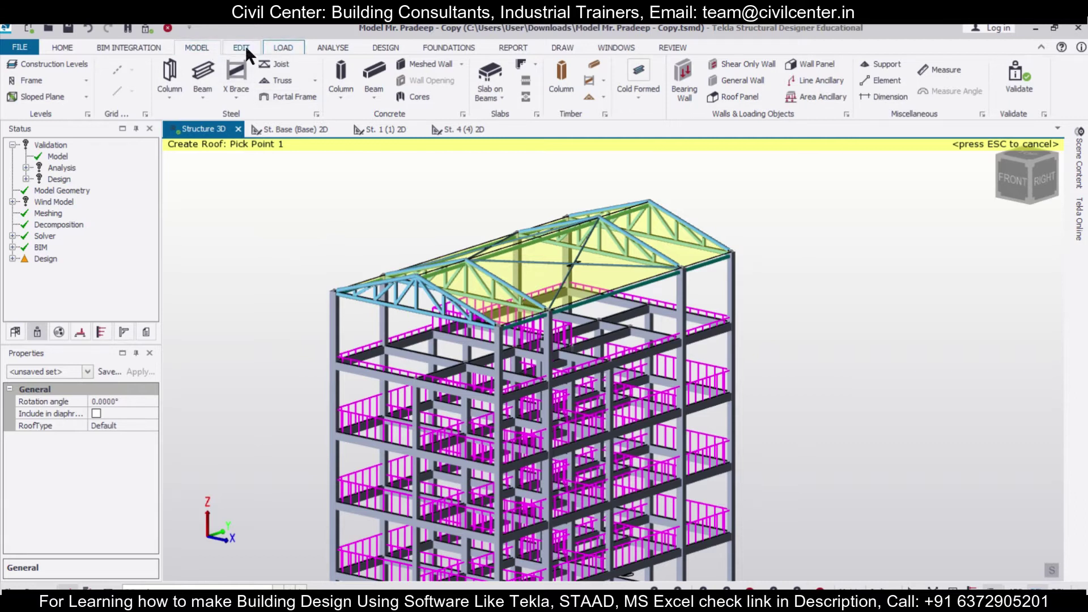
left_click(283, 47)
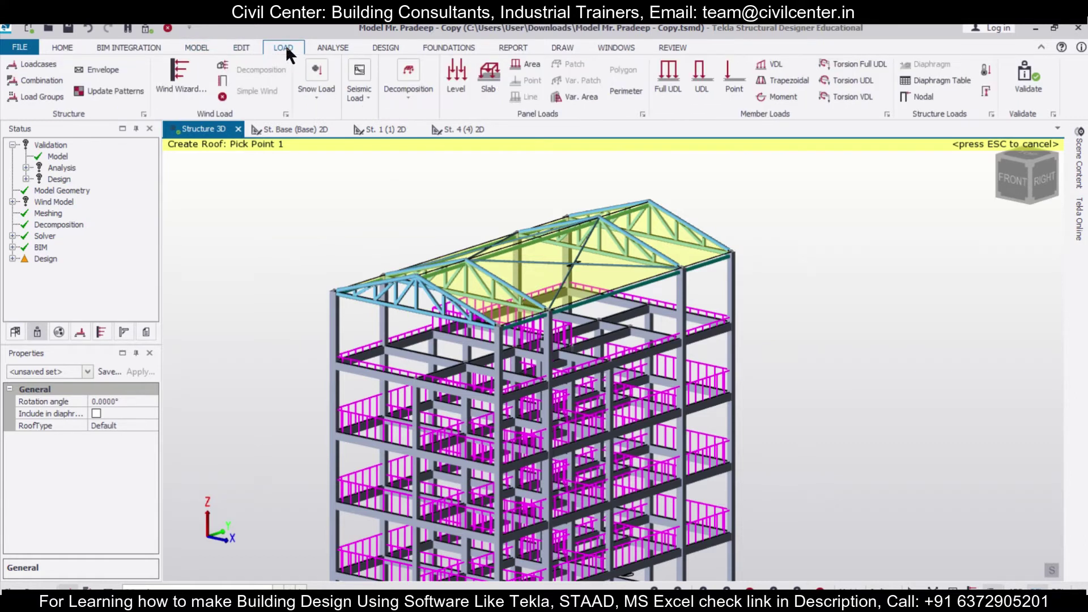
- Regenerate the Operating combinations 12–19 with the generator wizard, toggling the 1.5D combination
left_click(42, 78)
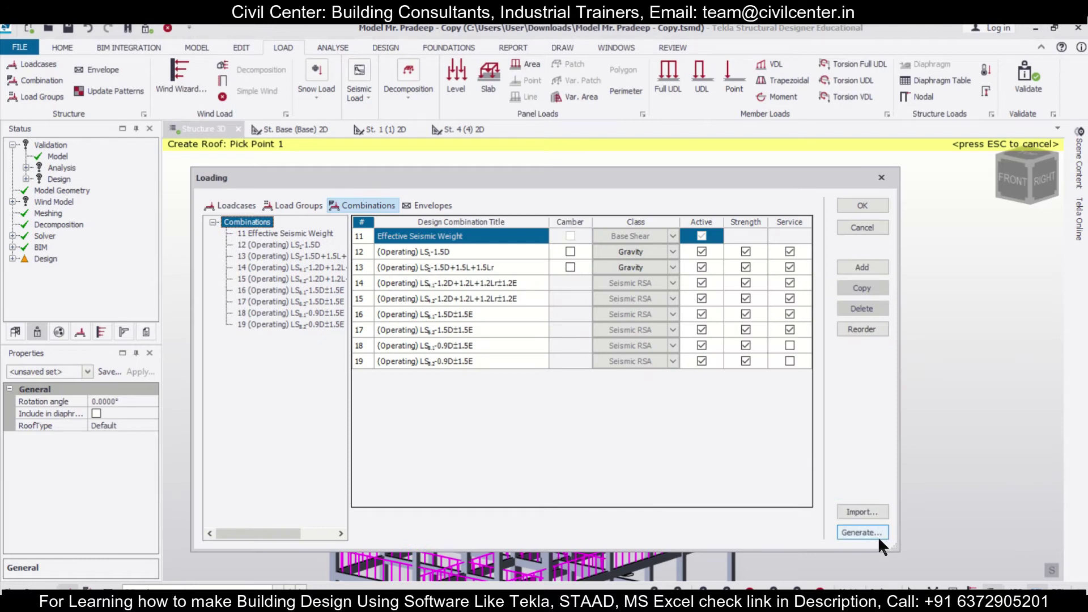
left_click(863, 532)
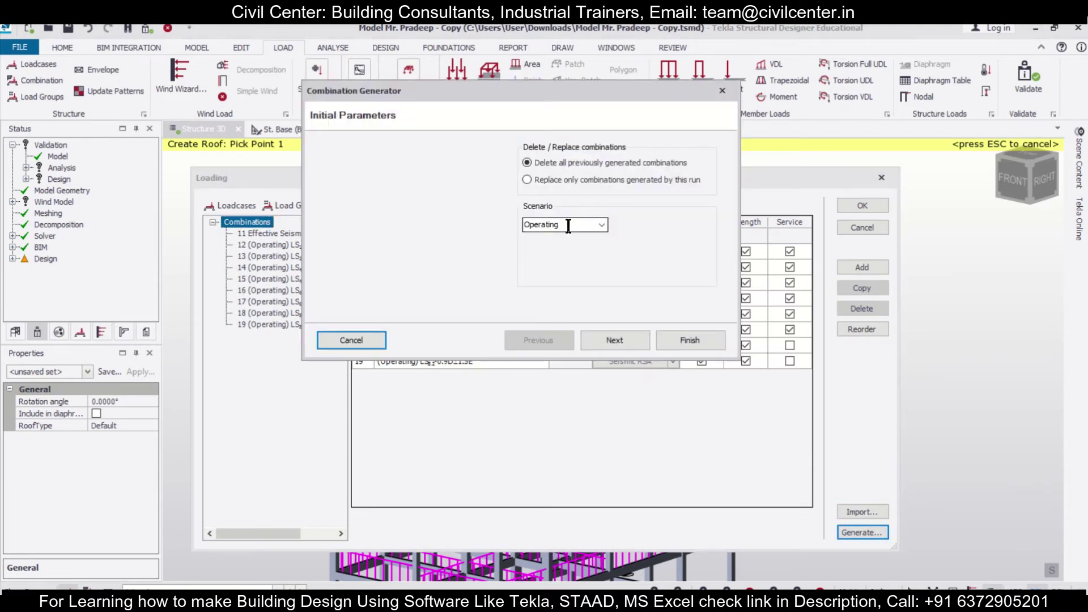
left_click(614, 340)
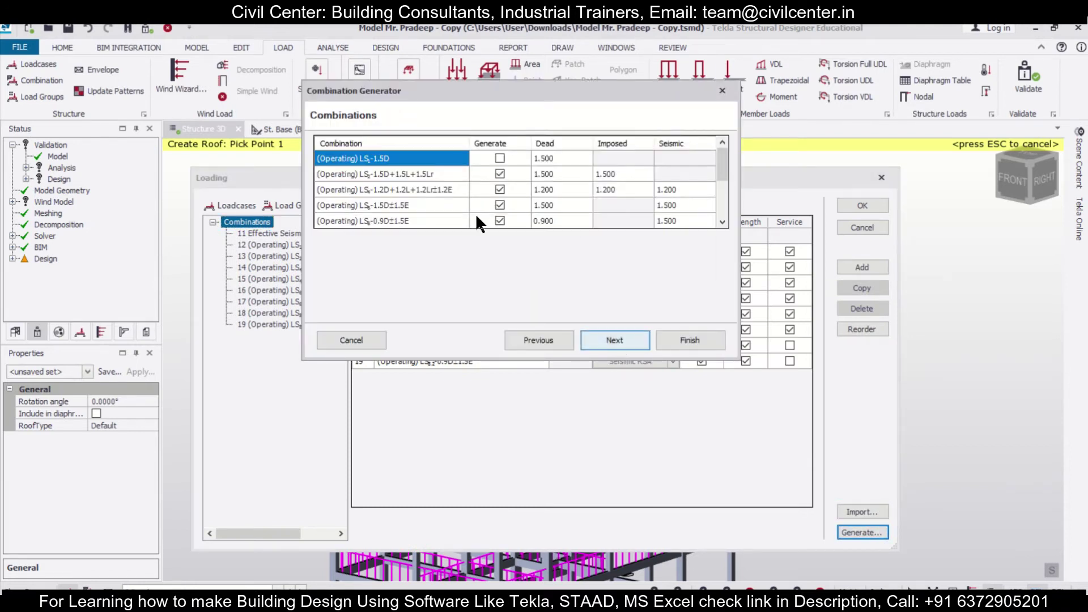
left_click(496, 159)
left_click(618, 337)
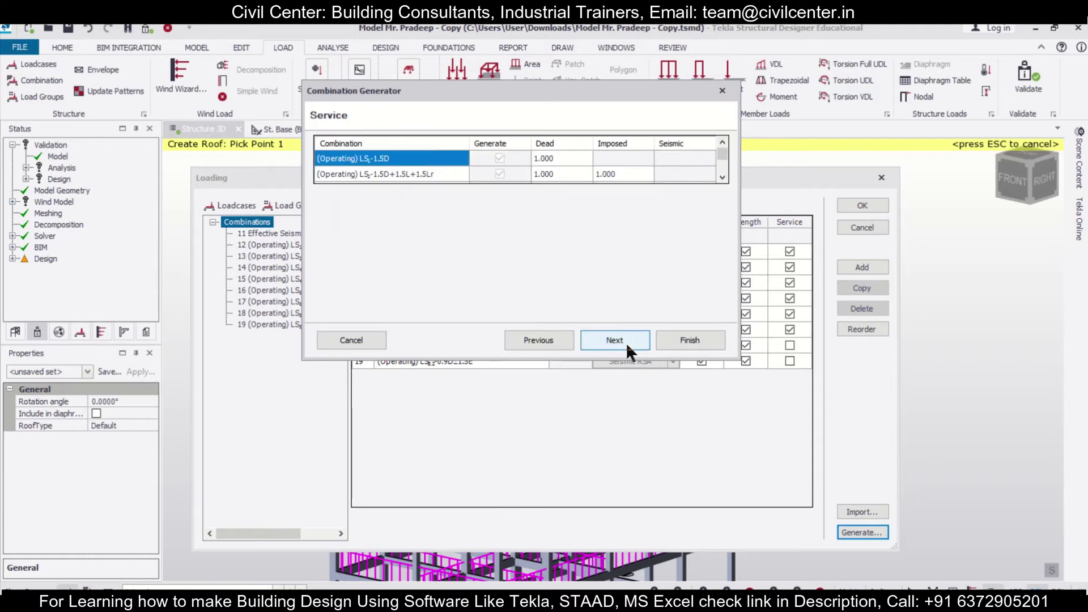
left_click(626, 342)
left_click(680, 341)
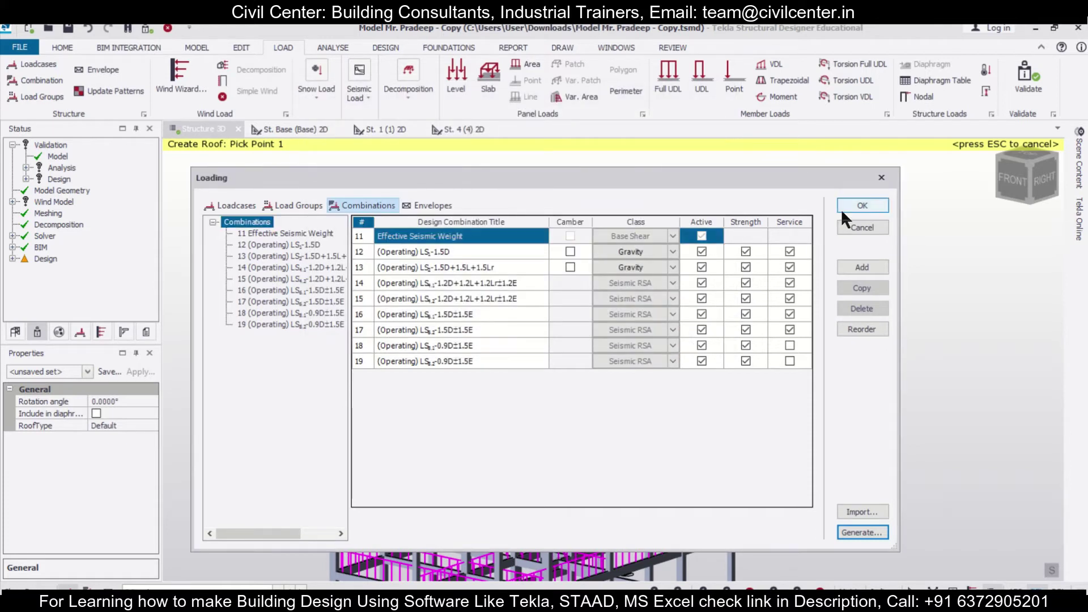
left_click(857, 204)
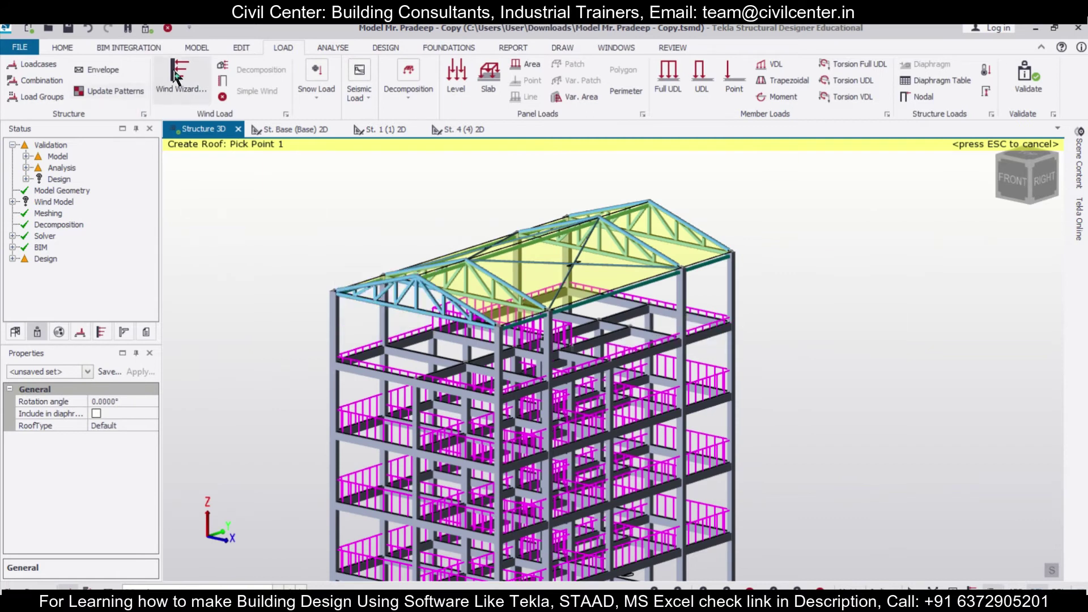
left_click(394, 46)
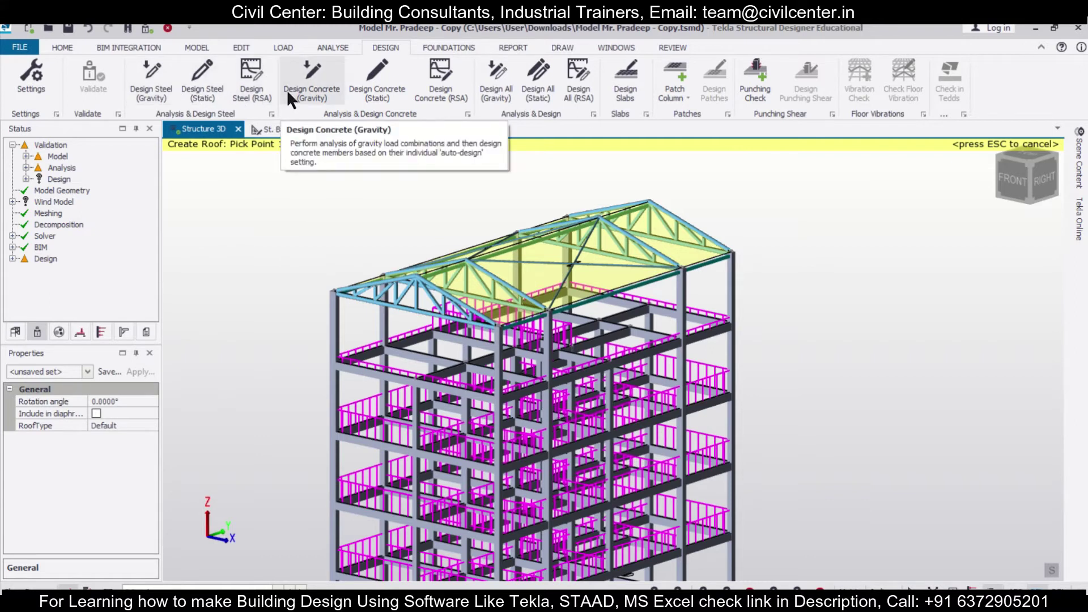
- Run Design Concrete (Gravity) so members pass, then turn Roof Panels back on in Scene Content
left_click(193, 73)
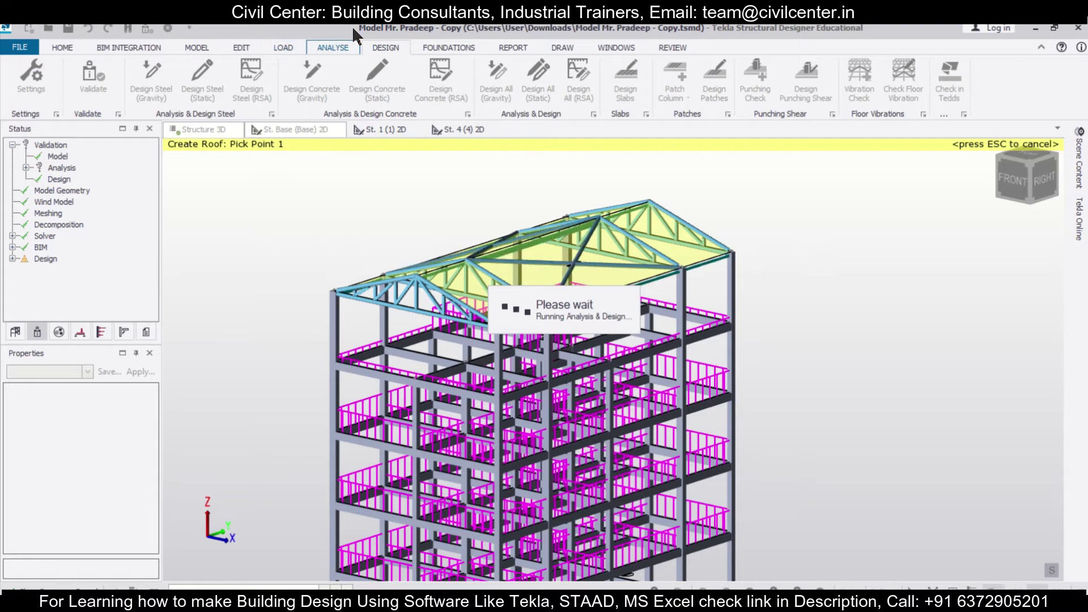
middle_click_drag(821, 369, 860, 370)
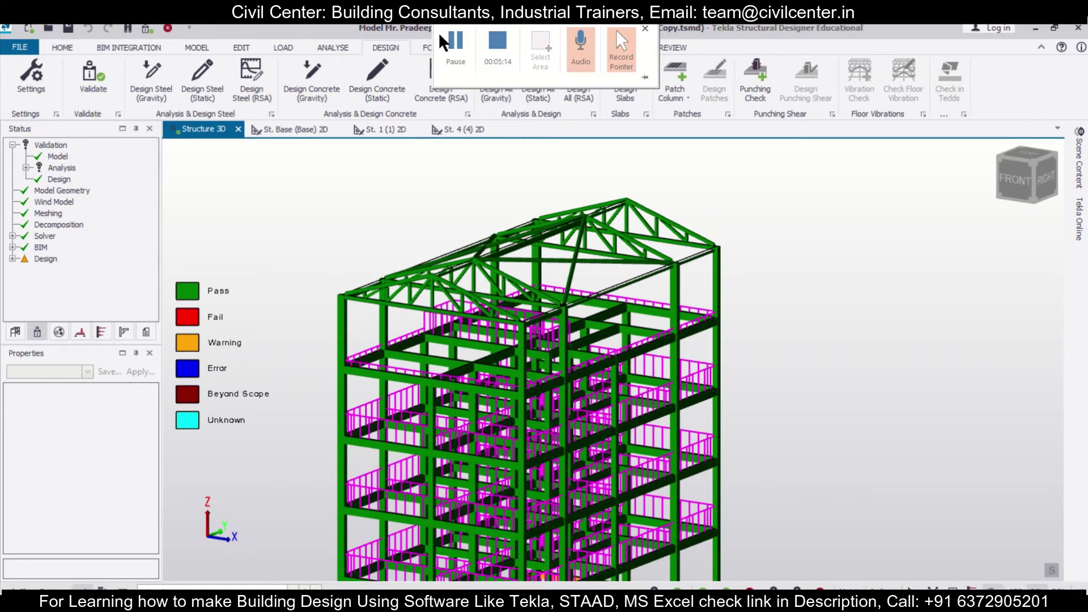
left_click(452, 41)
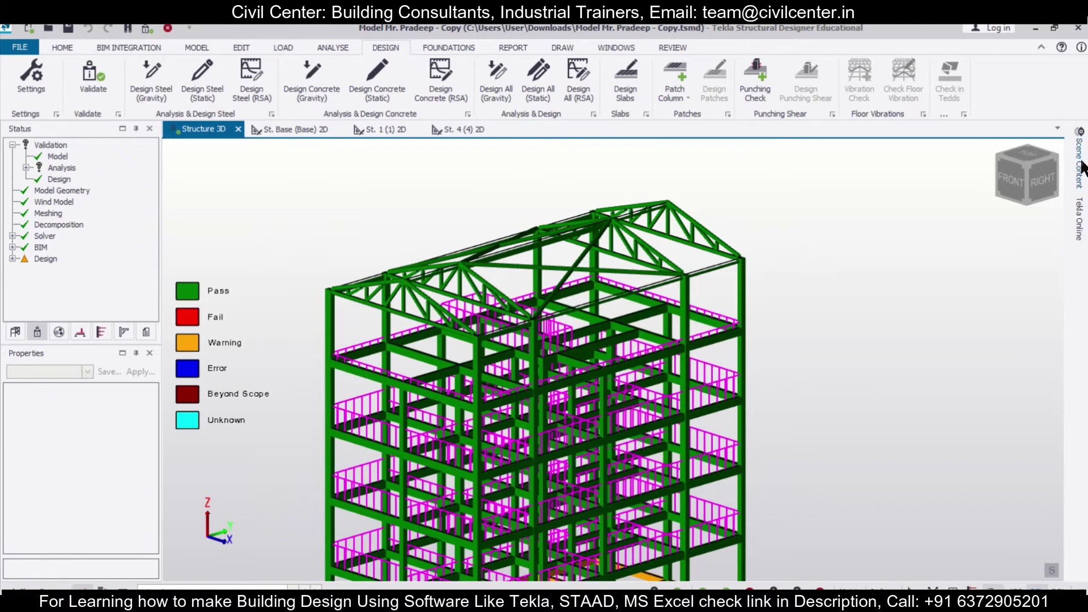
left_click(1081, 167)
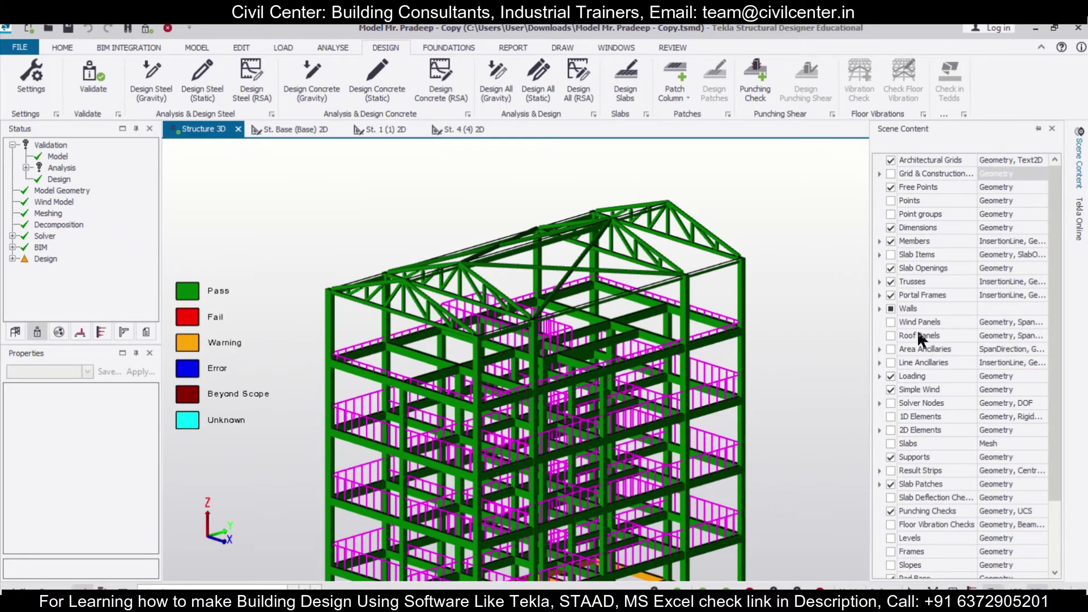
left_click(891, 336)
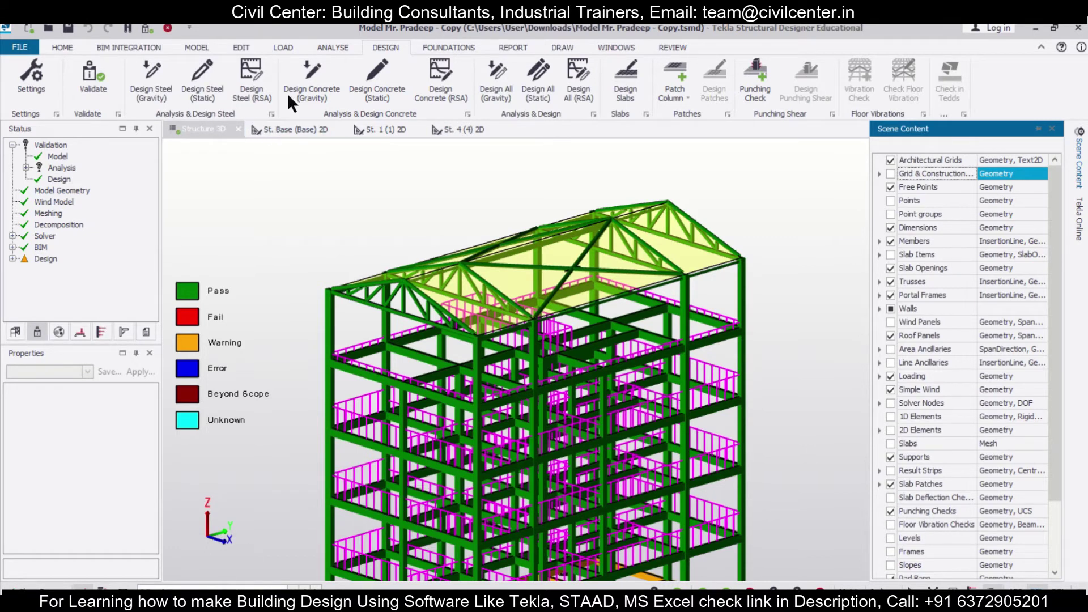
left_click(291, 49)
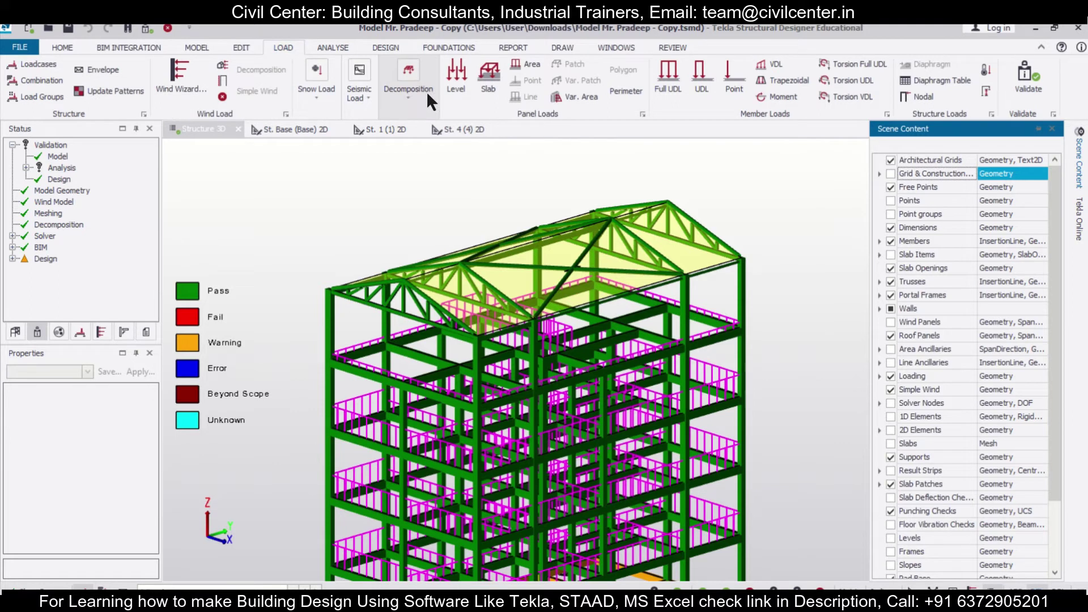
- Apply a 0.750 kN/m² Global Z area load to roof panel RI 4 and inspect it
left_click(523, 63)
left_click(138, 437)
double_click(139, 437)
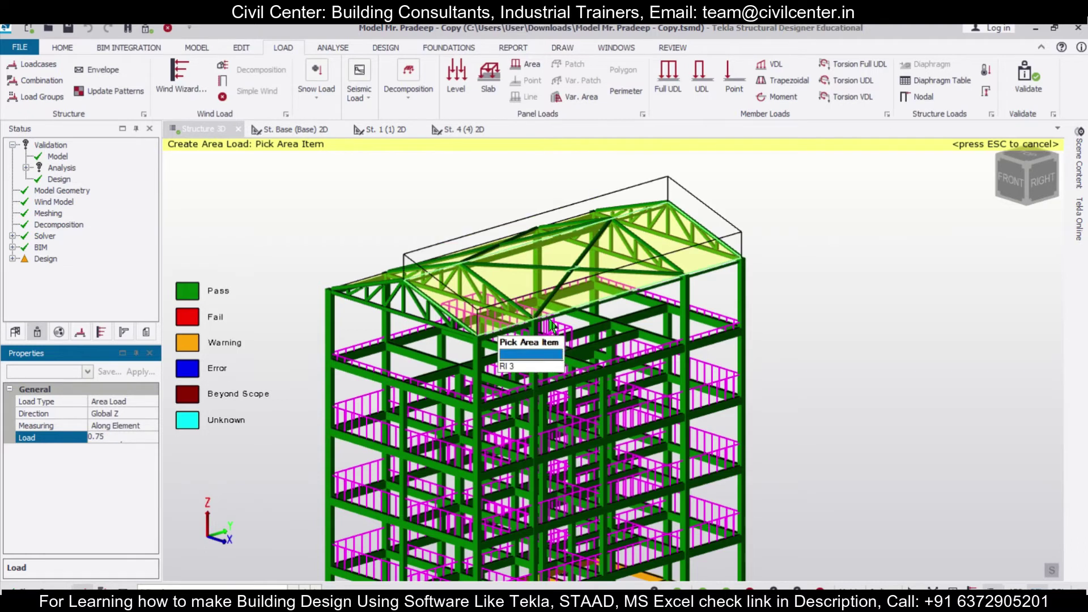
left_click(581, 286)
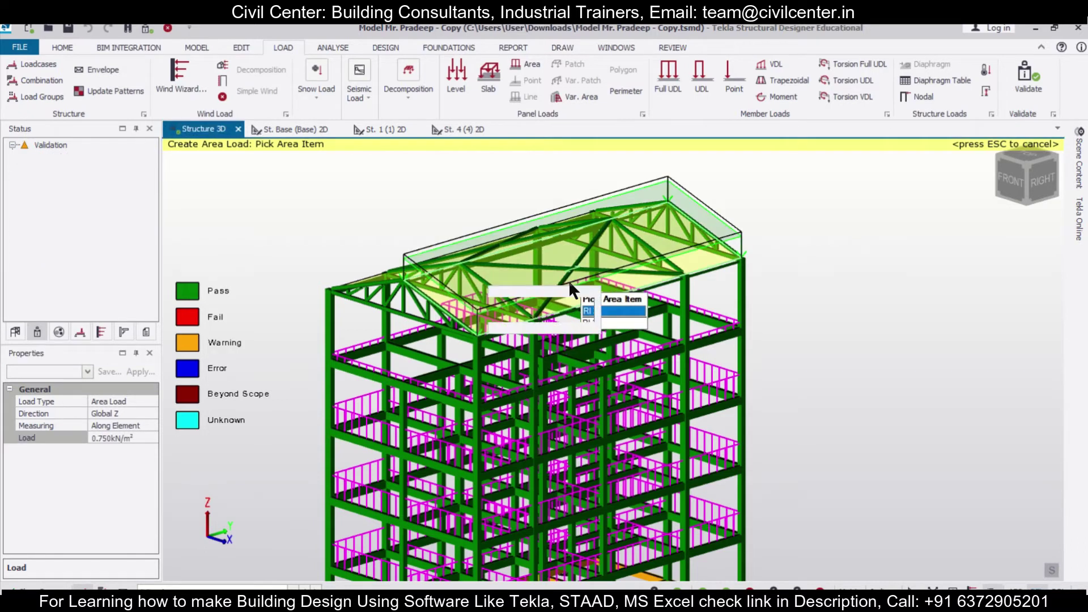
left_click(374, 282)
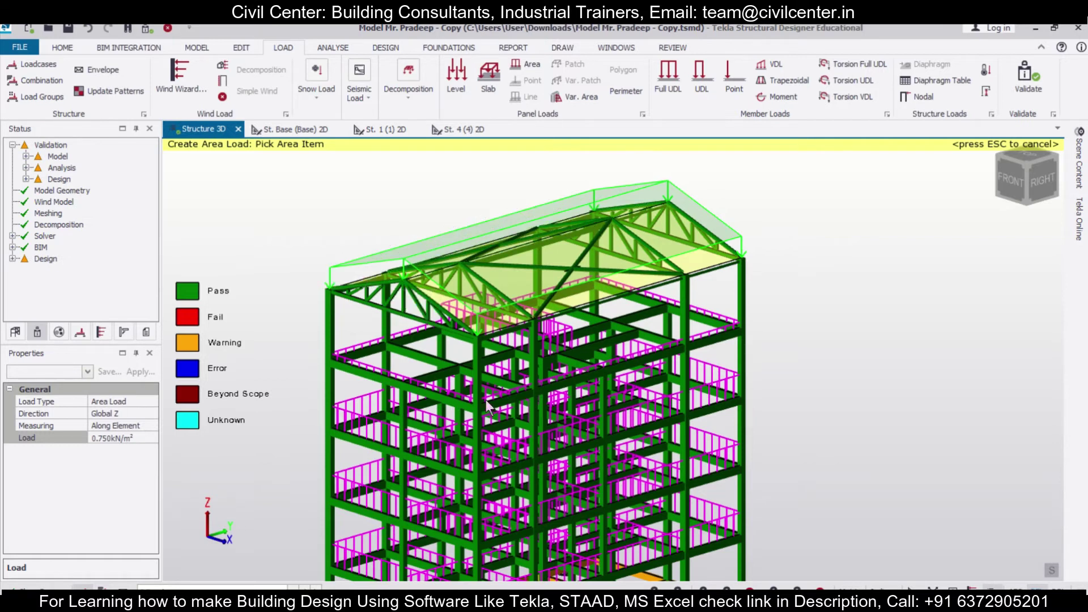
middle_click_drag(786, 398, 835, 400, "shift")
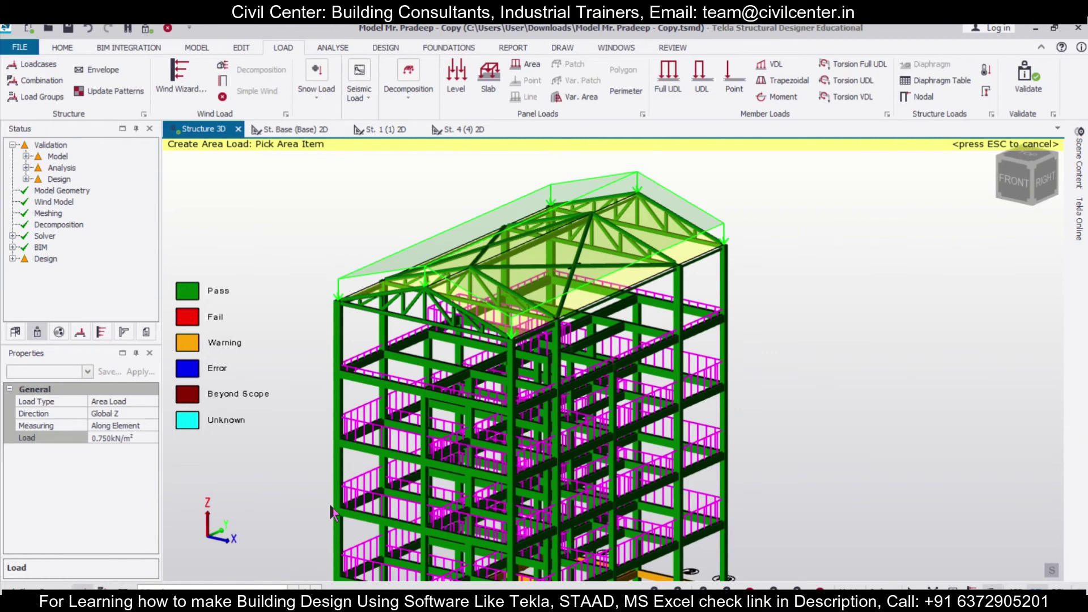
middle_click_drag(368, 434, 683, 445, "shift")
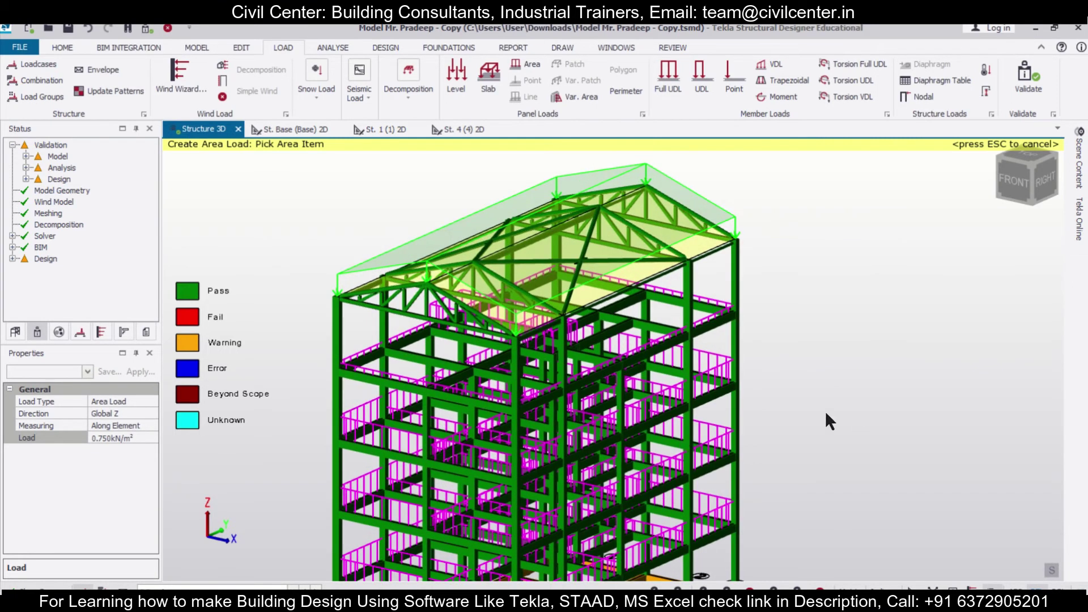
middle_click_drag(826, 414, 867, 430, "shift")
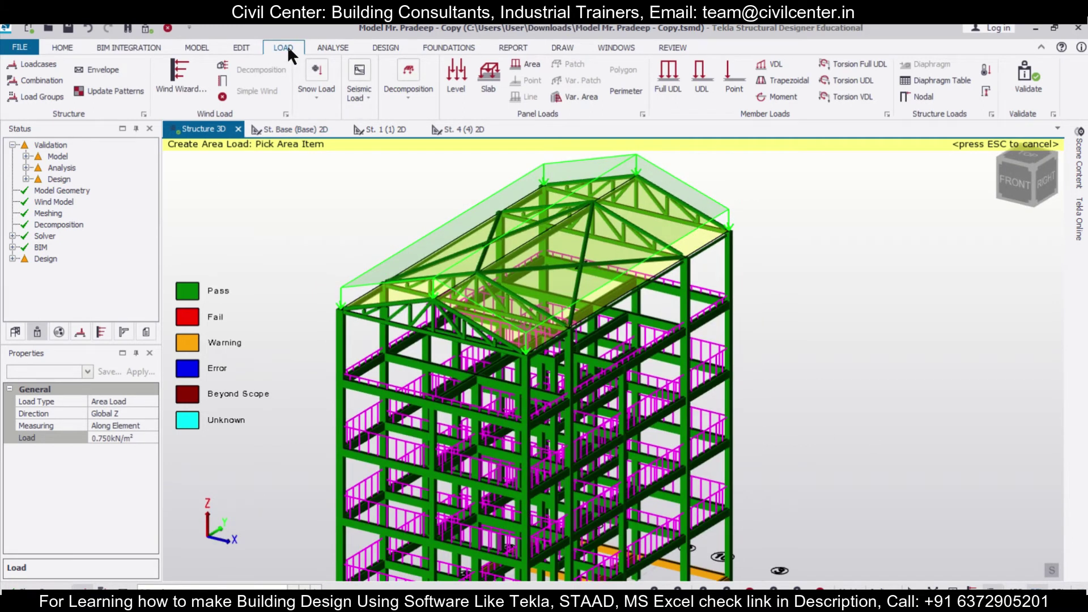
left_click(45, 79)
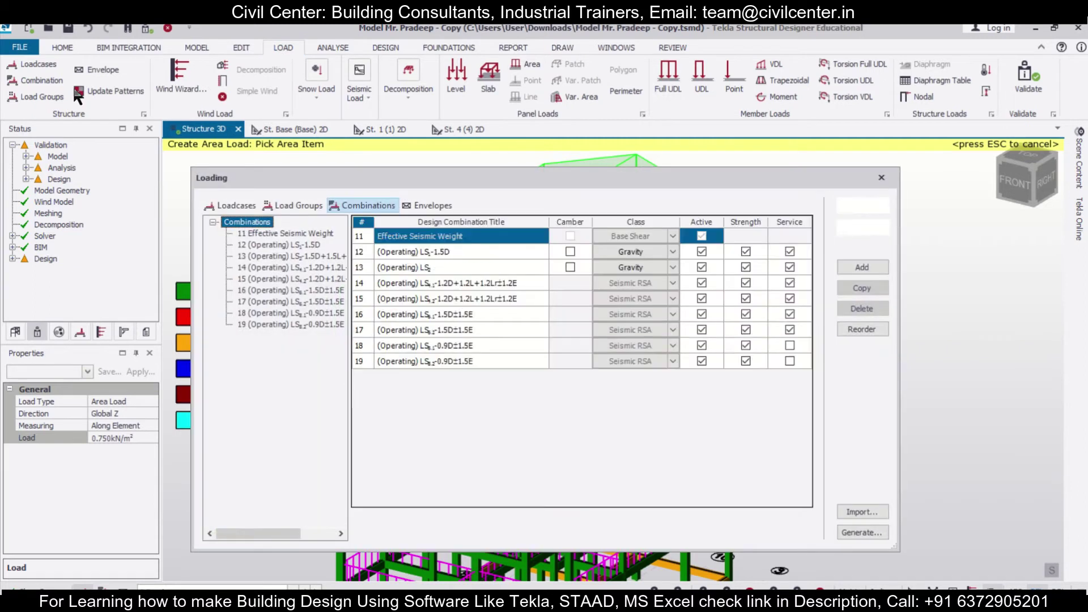
left_click(861, 532)
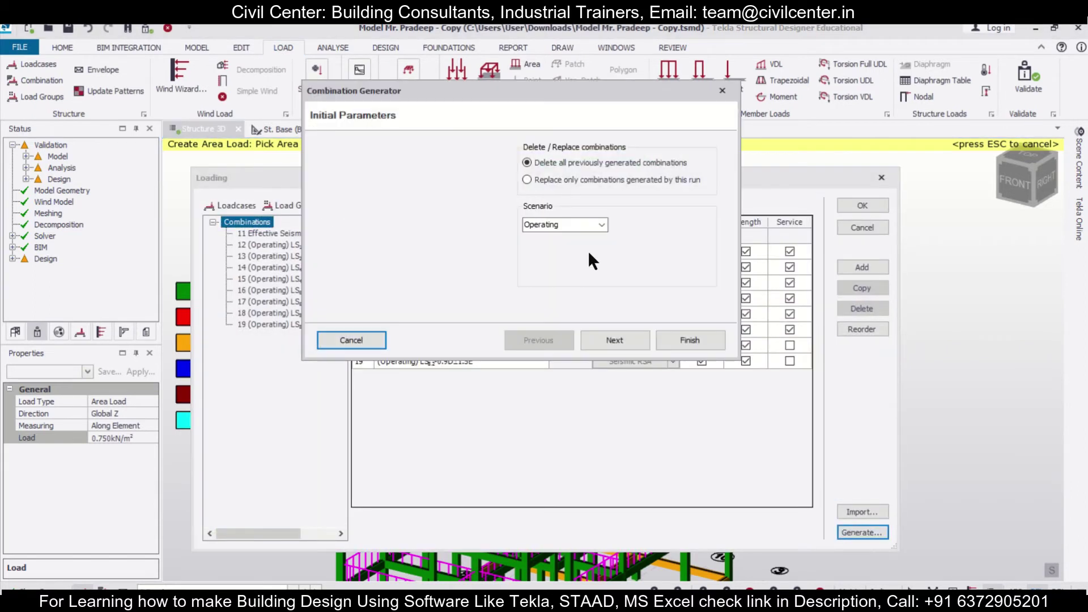
left_click(630, 339)
left_click(498, 160)
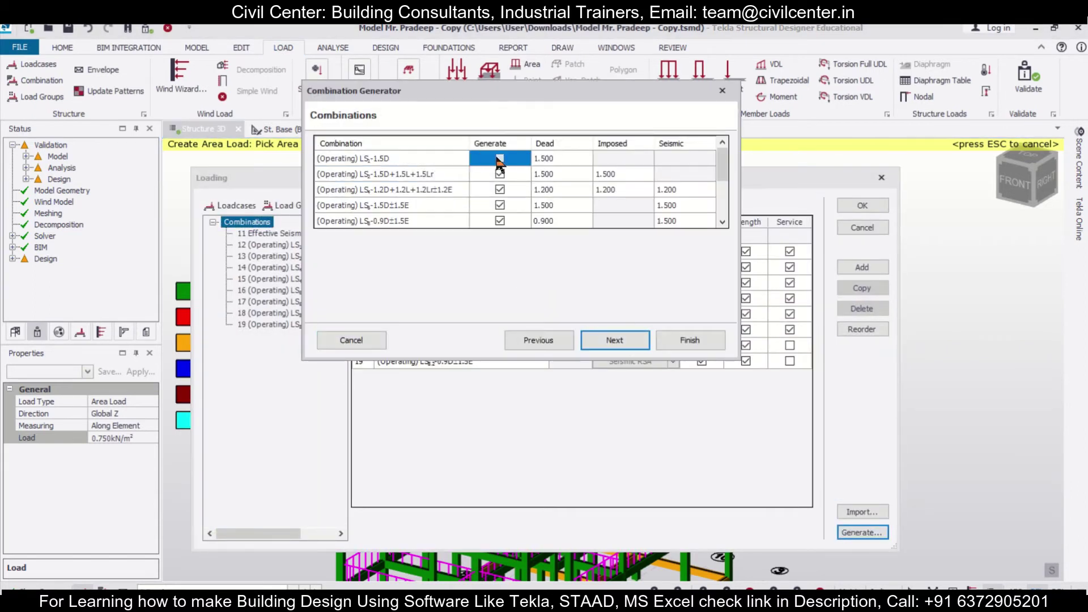
left_click(622, 338)
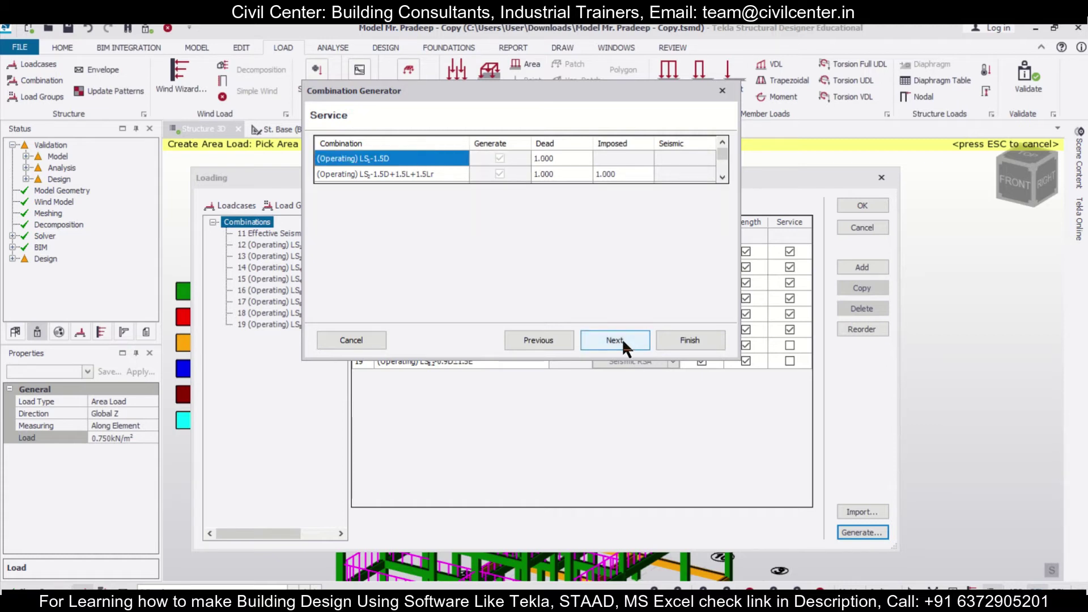
left_click(721, 91)
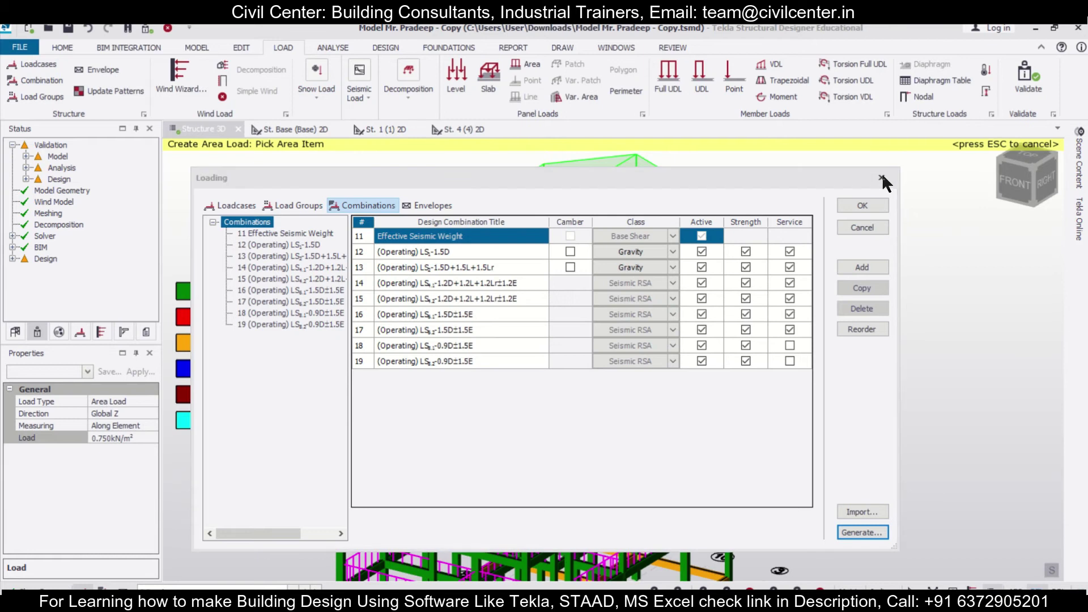
left_click(881, 177)
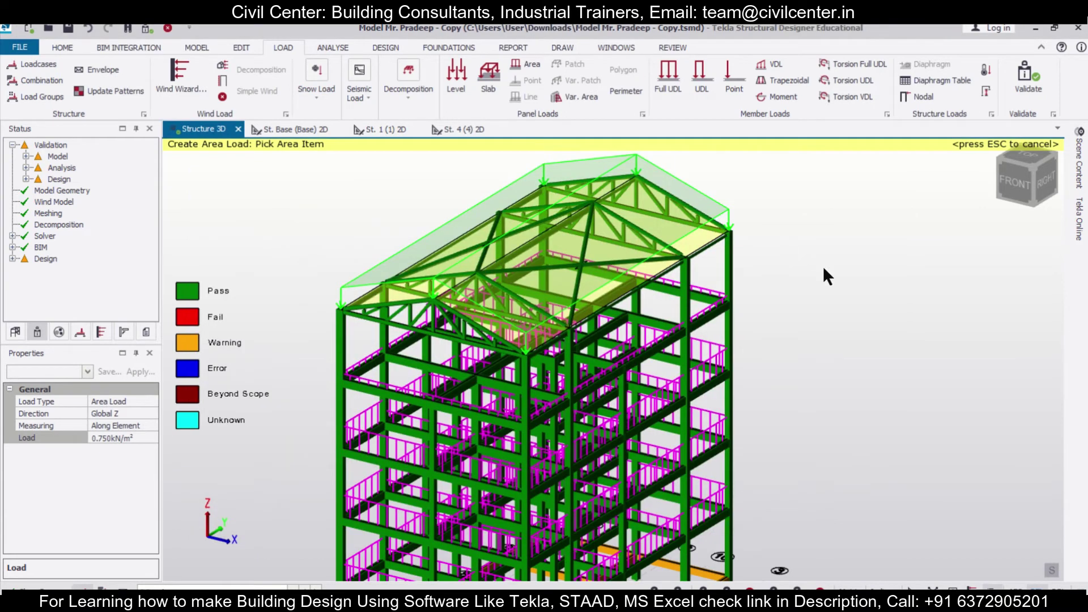
middle_click_drag(823, 266, 800, 256)
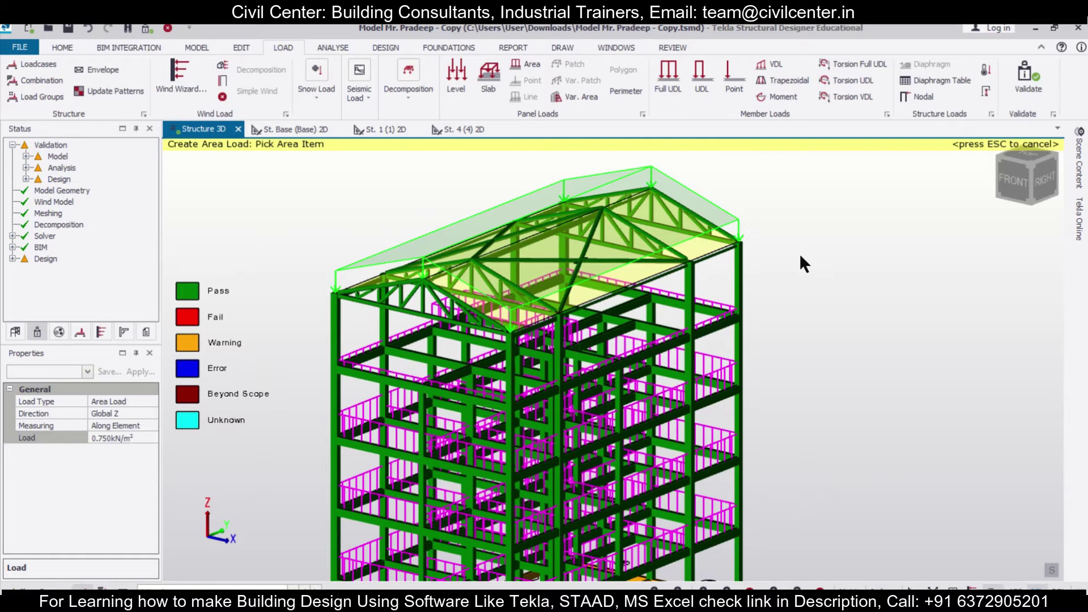
- Duplicate the Imposed loadcase as 26 'Roof imposed' with type Roof Imposed
left_click(47, 61)
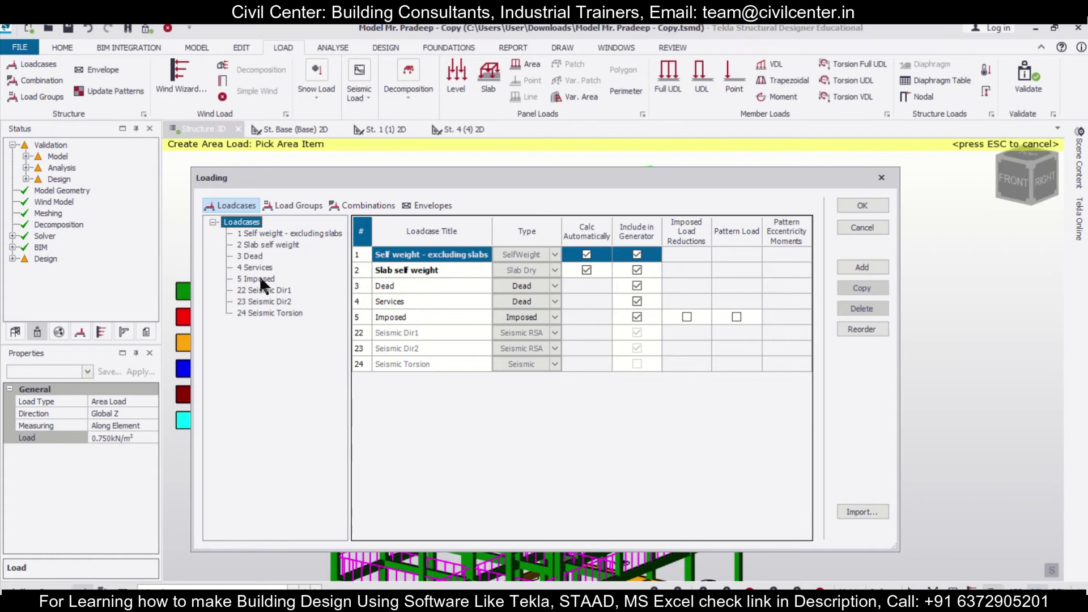
left_click(258, 278)
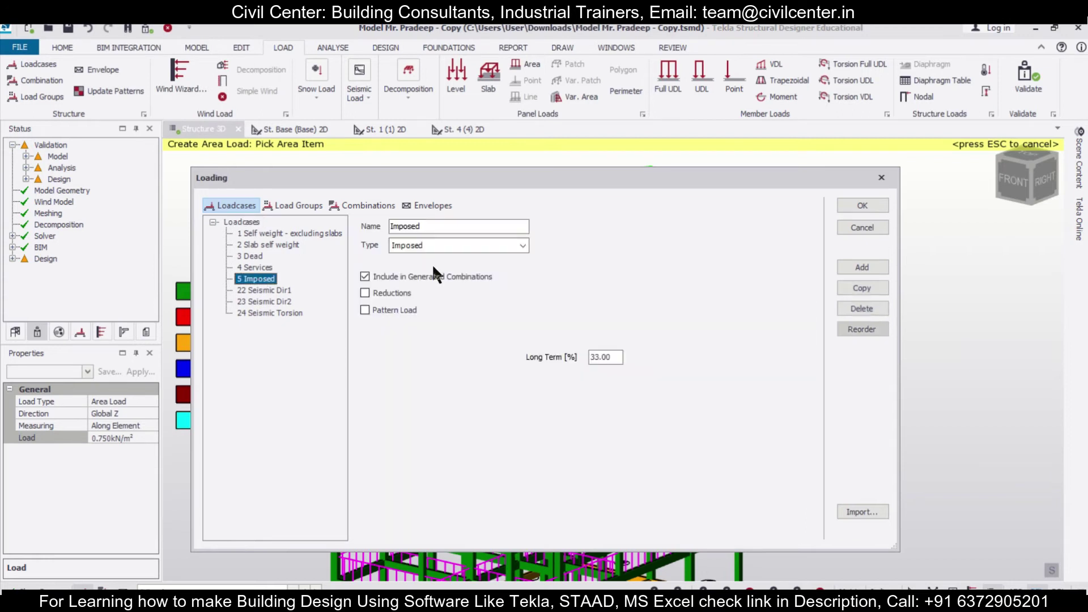
left_click(845, 287)
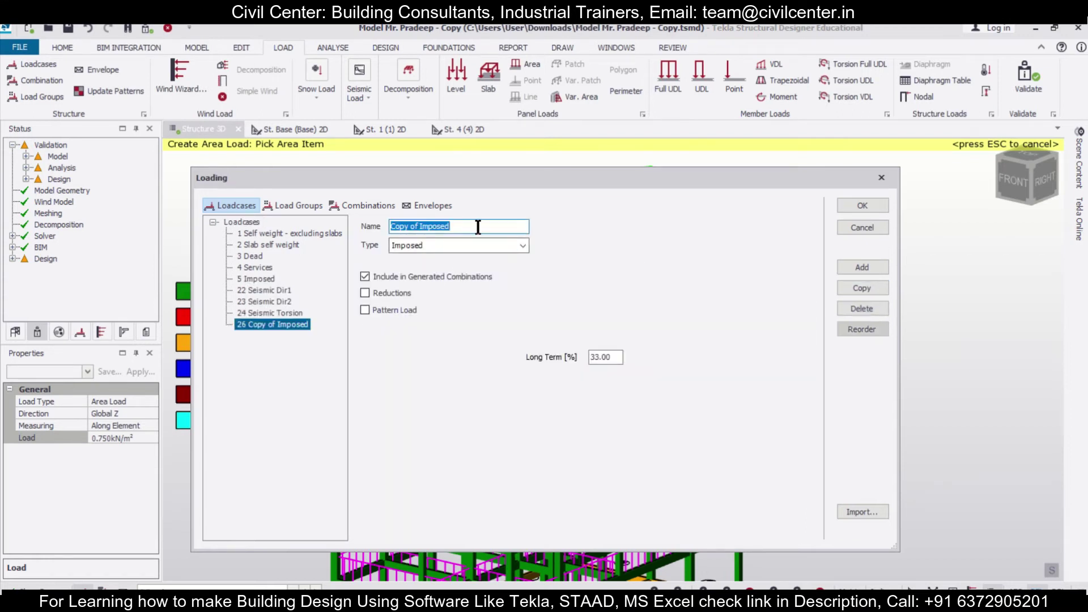
type("Rp")
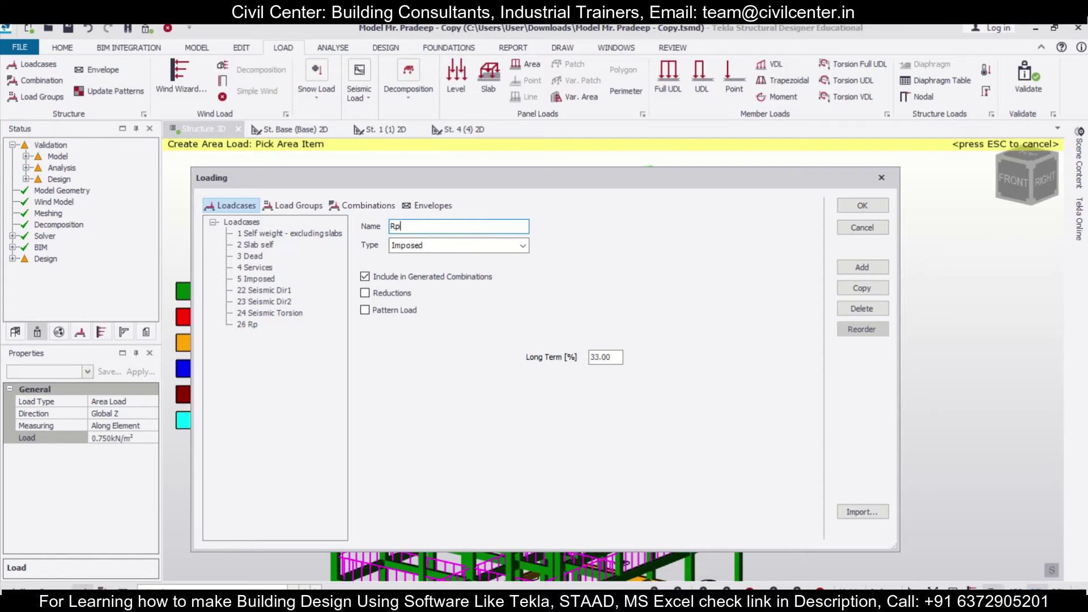
type("oo")
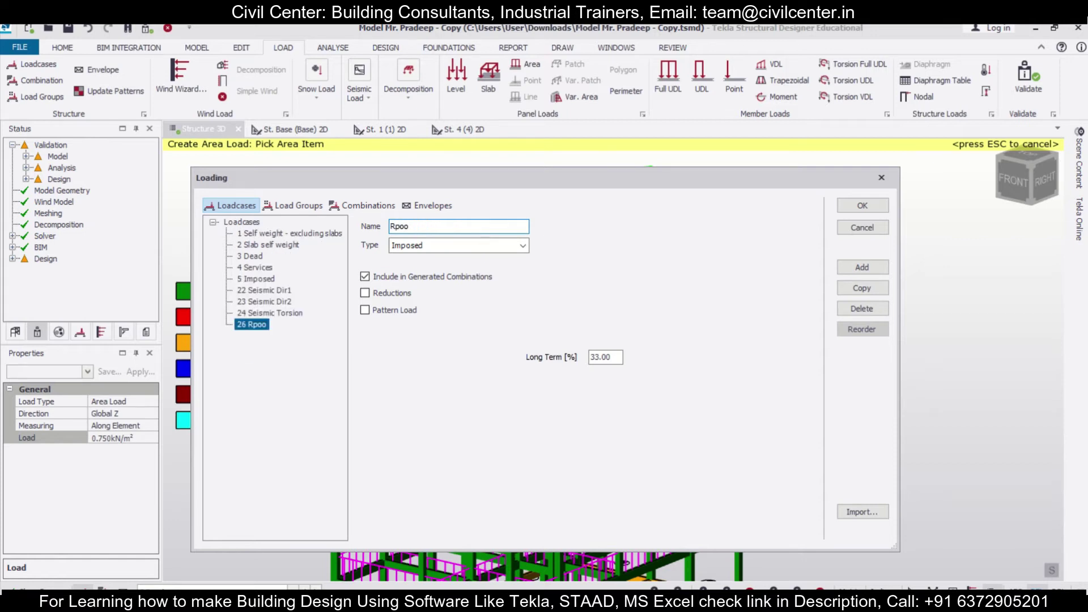
key("BackSpace")
key("BackSpace")
key("BackSpace")
type("oof imposed")
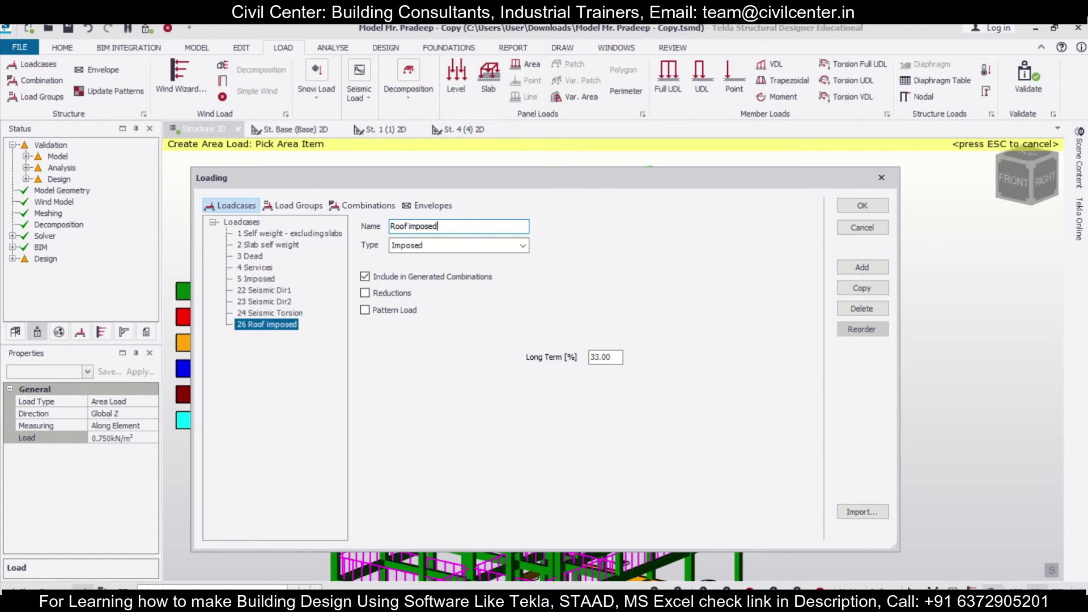
left_click(488, 243)
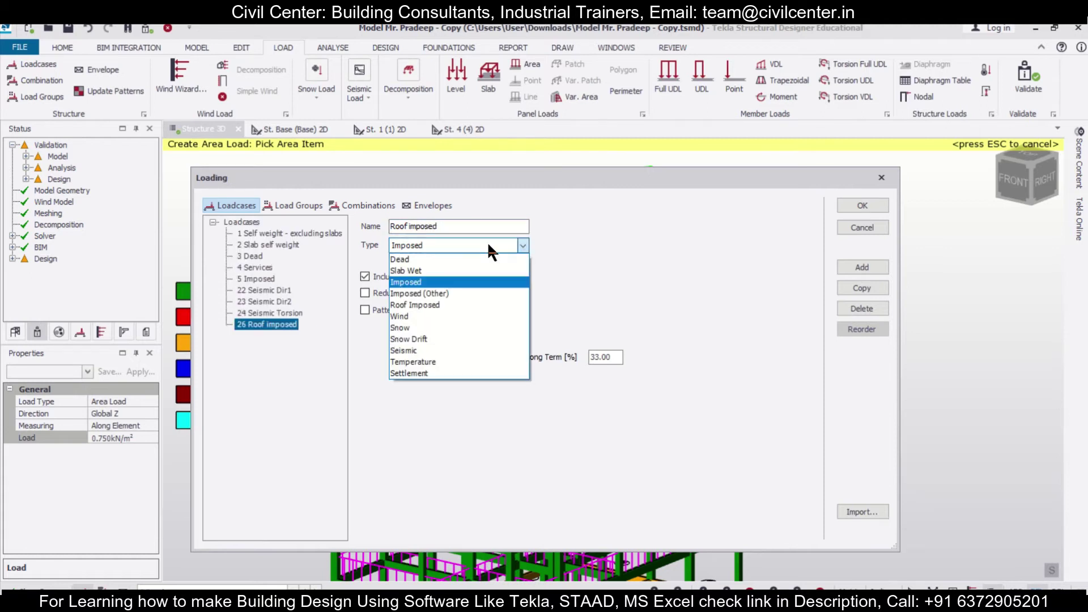
left_click(482, 306)
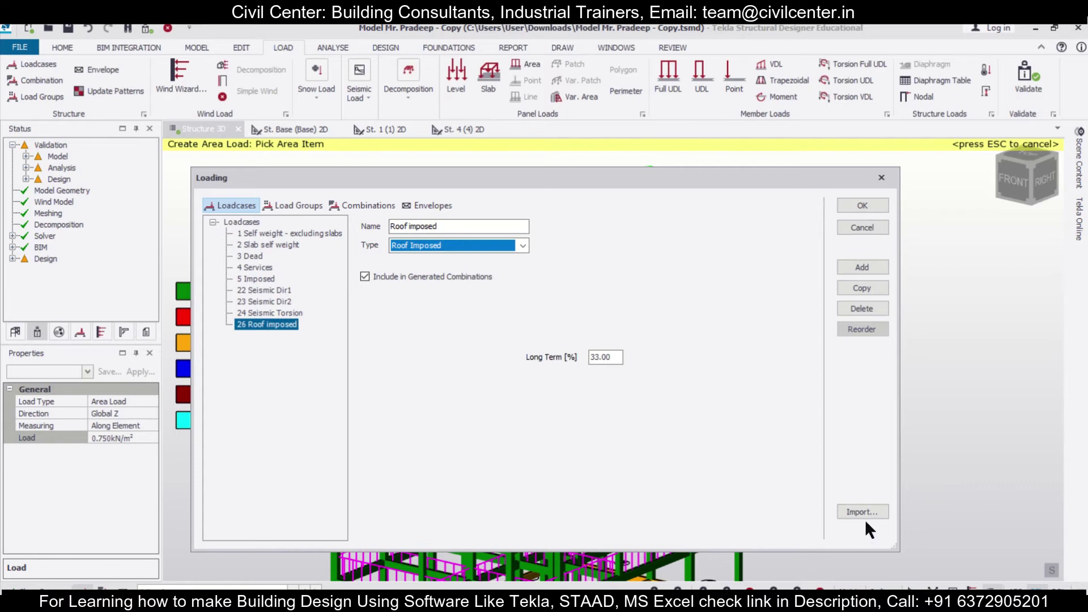
left_click(859, 206)
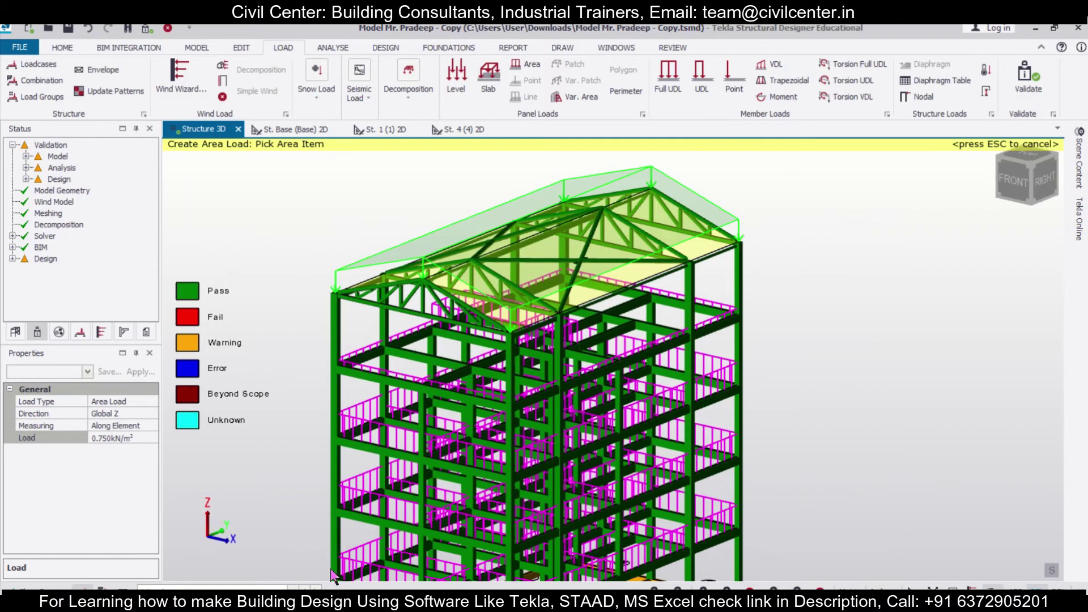
- Hide displayed loads and place a projected 1.000 kN/m² area load on roof panel RI 3
left_click(279, 588)
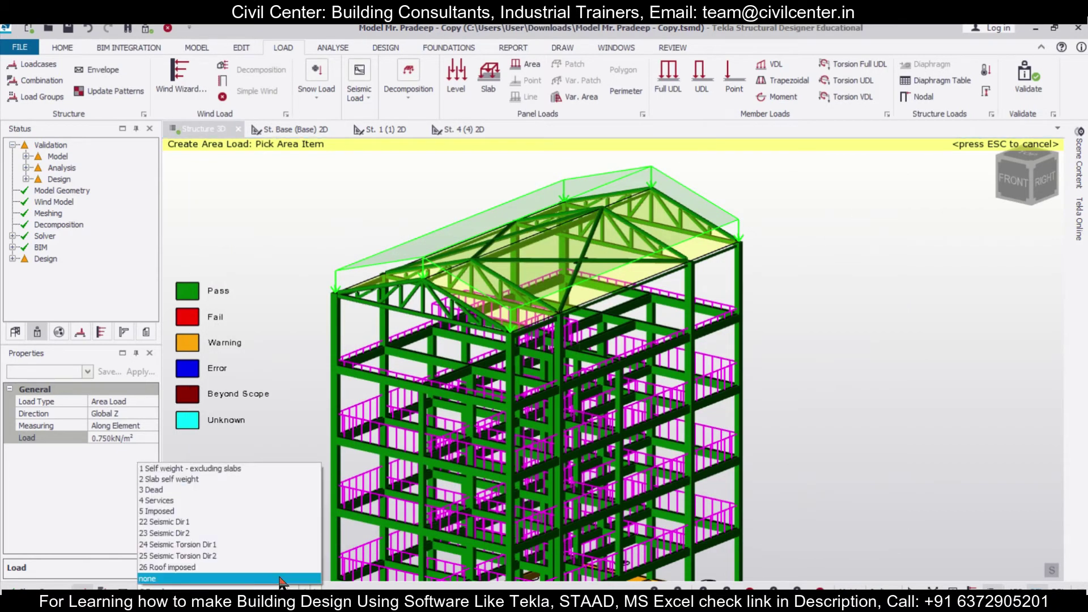
left_click(283, 577)
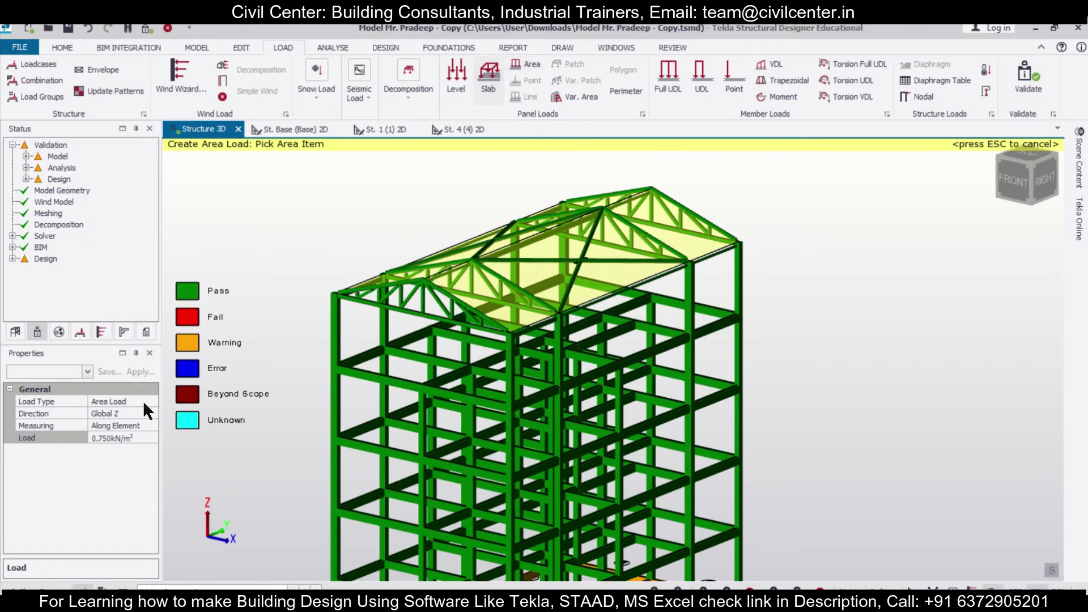
left_click(131, 437)
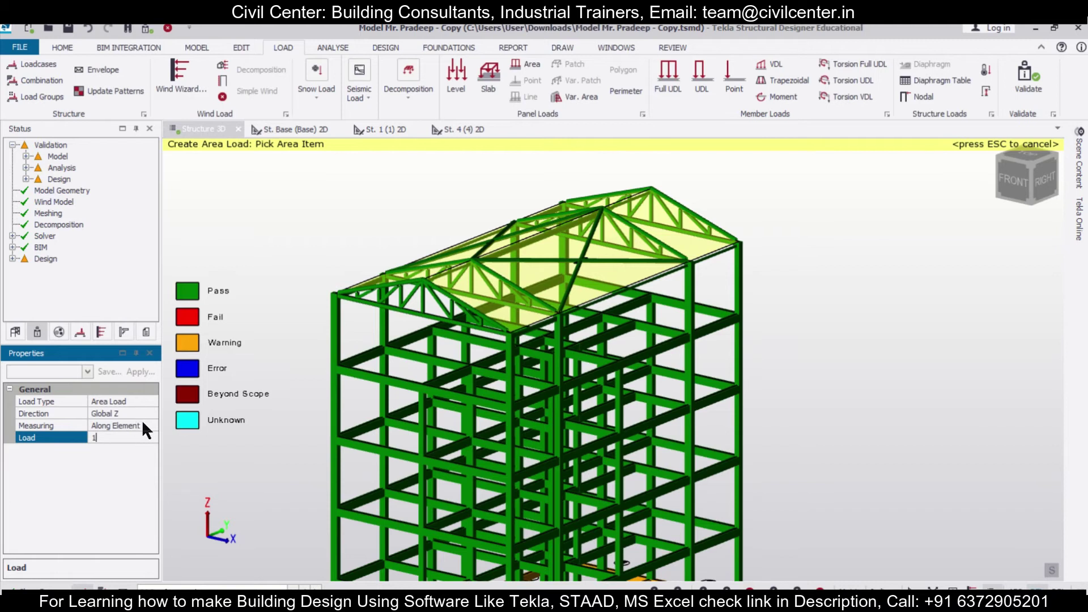
left_click(148, 423)
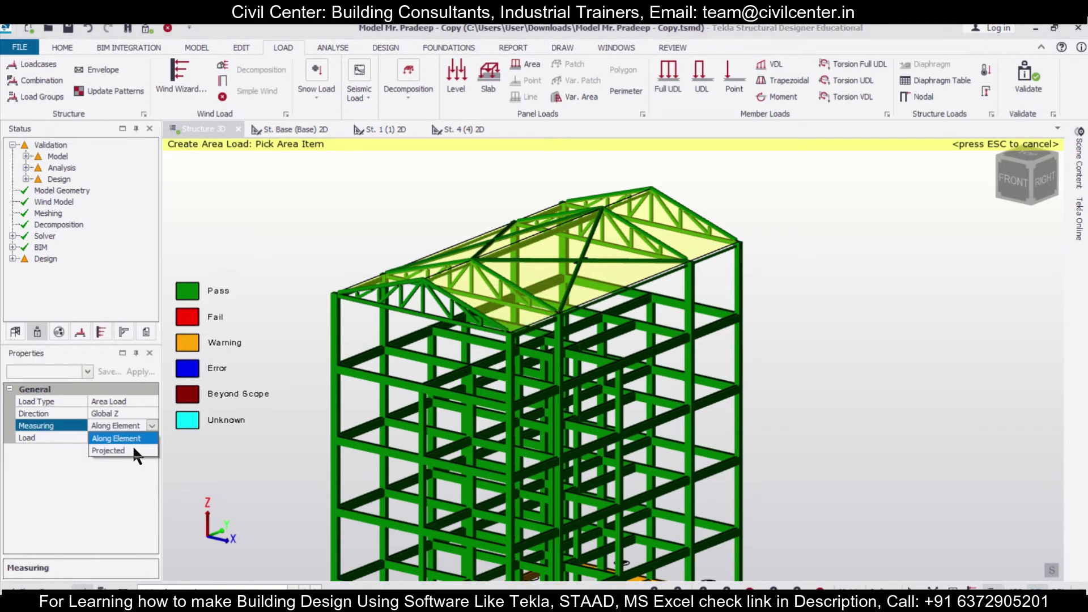
left_click(133, 452)
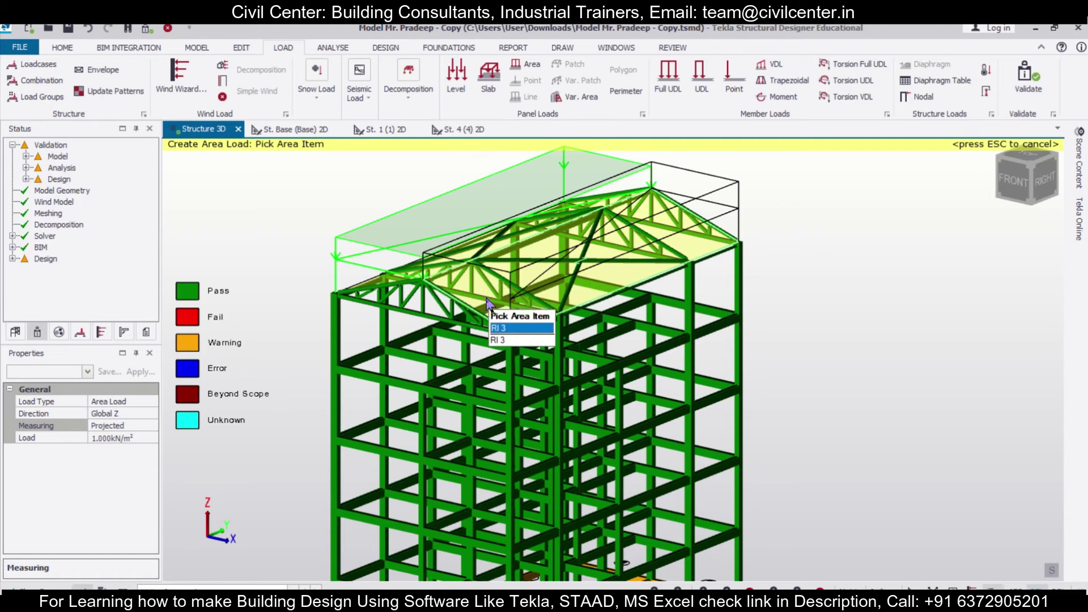
scroll(392, 194, "down", 3)
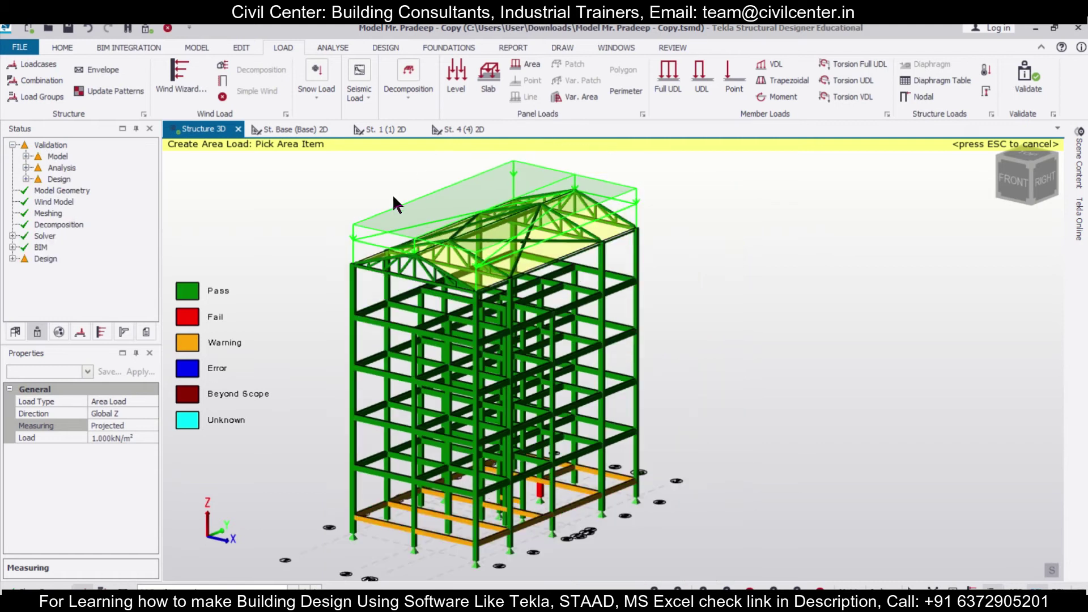
scroll(361, 225, "up", 2)
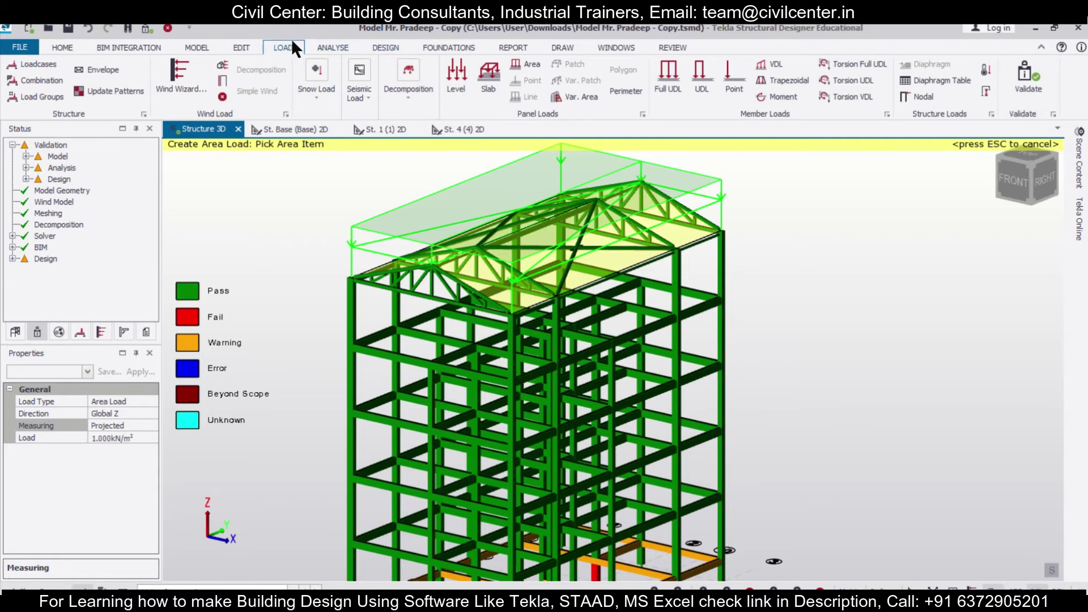
- Regenerate Operating combinations 12–19 through the generator wizard to include Roof imposed
left_click(34, 81)
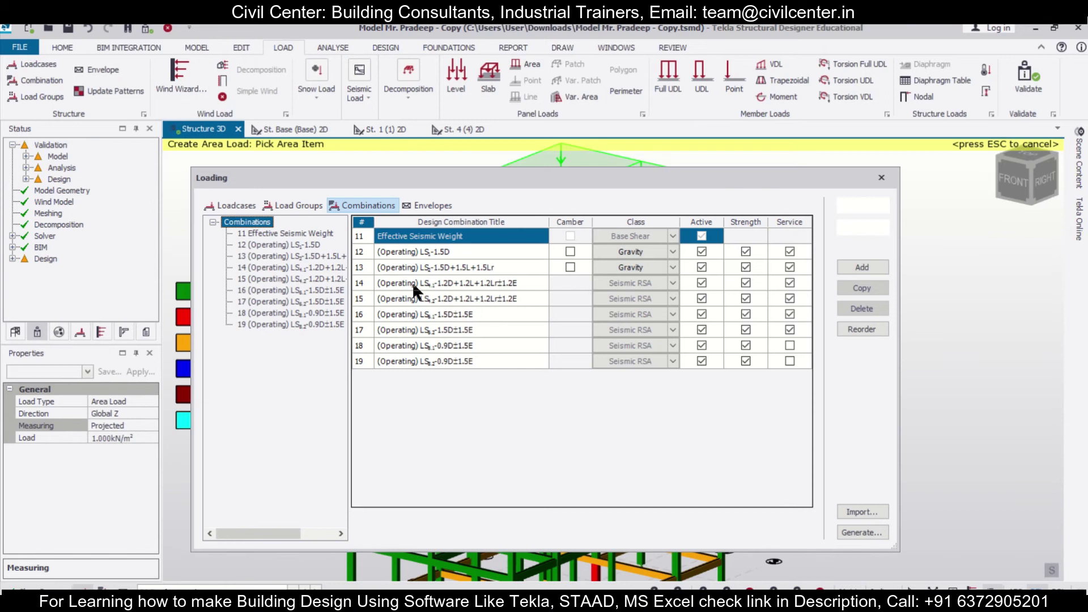
left_click(863, 533)
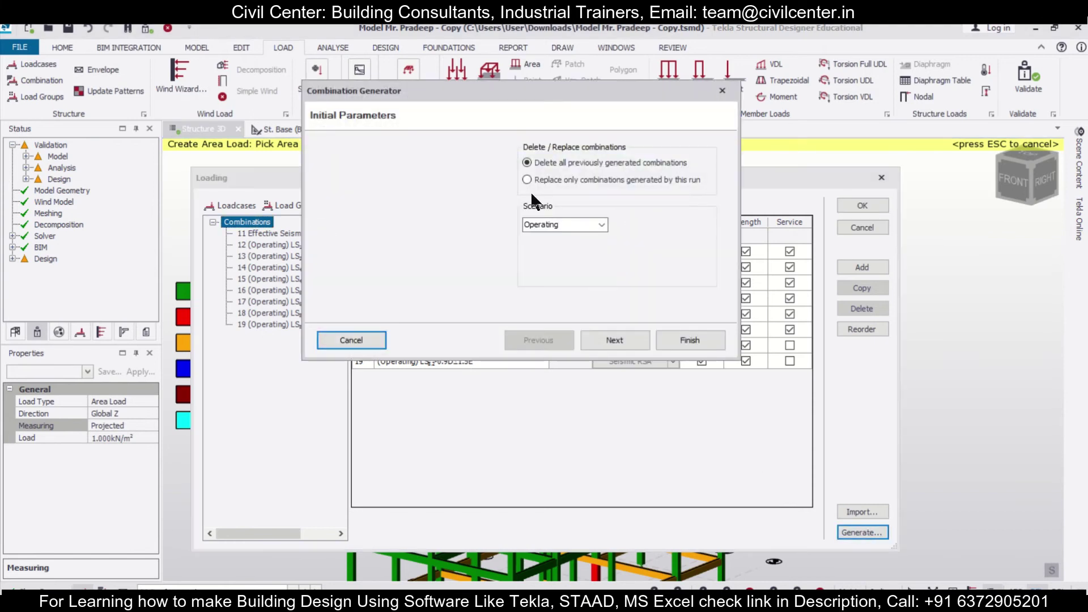
left_click(616, 340)
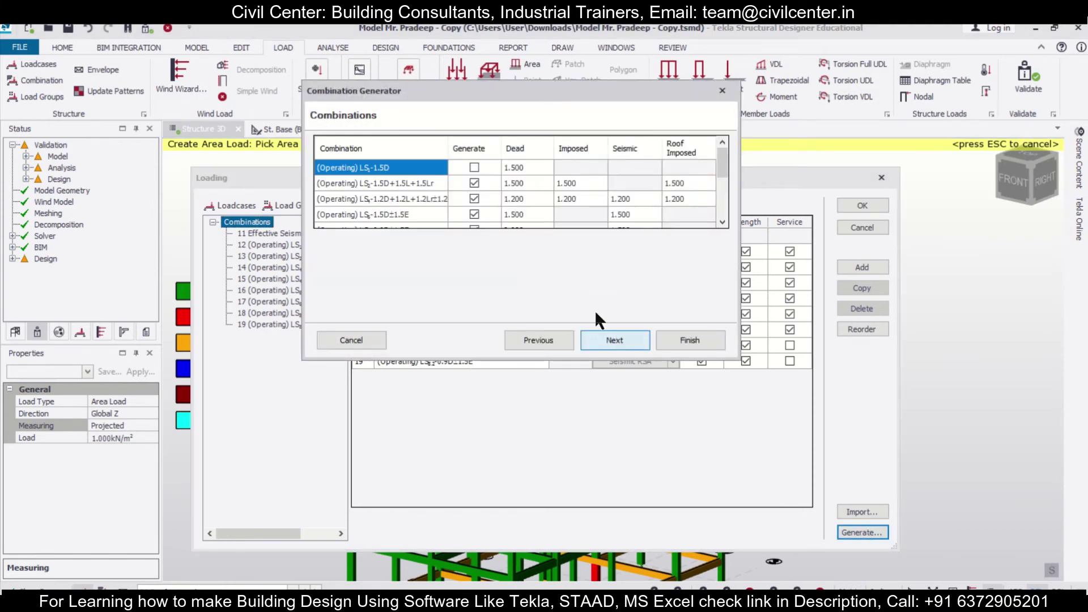
left_click(472, 168)
left_click(628, 340)
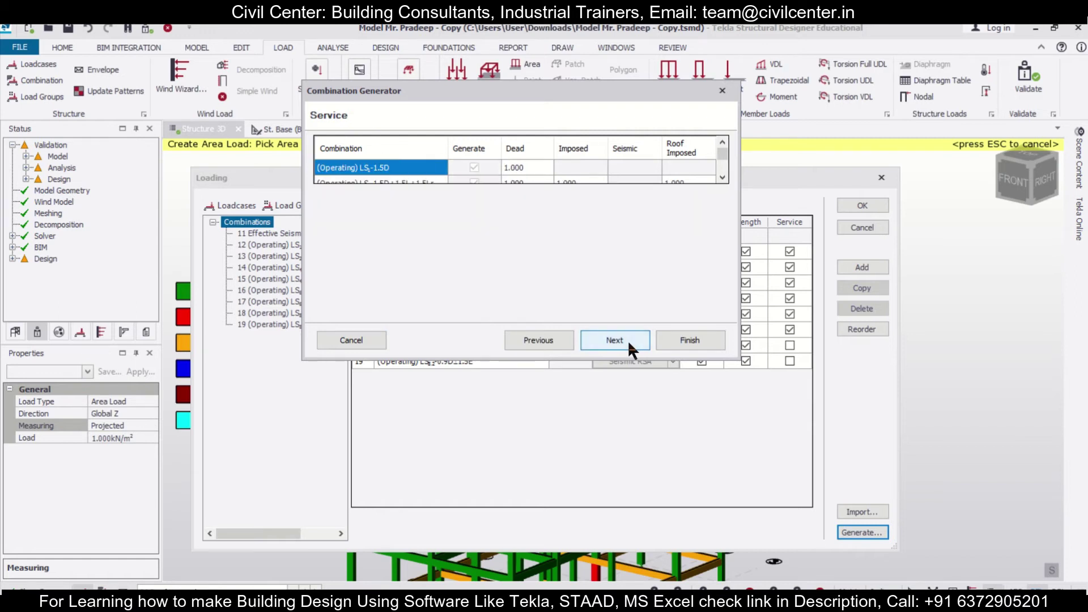
left_click(627, 340)
left_click(673, 342)
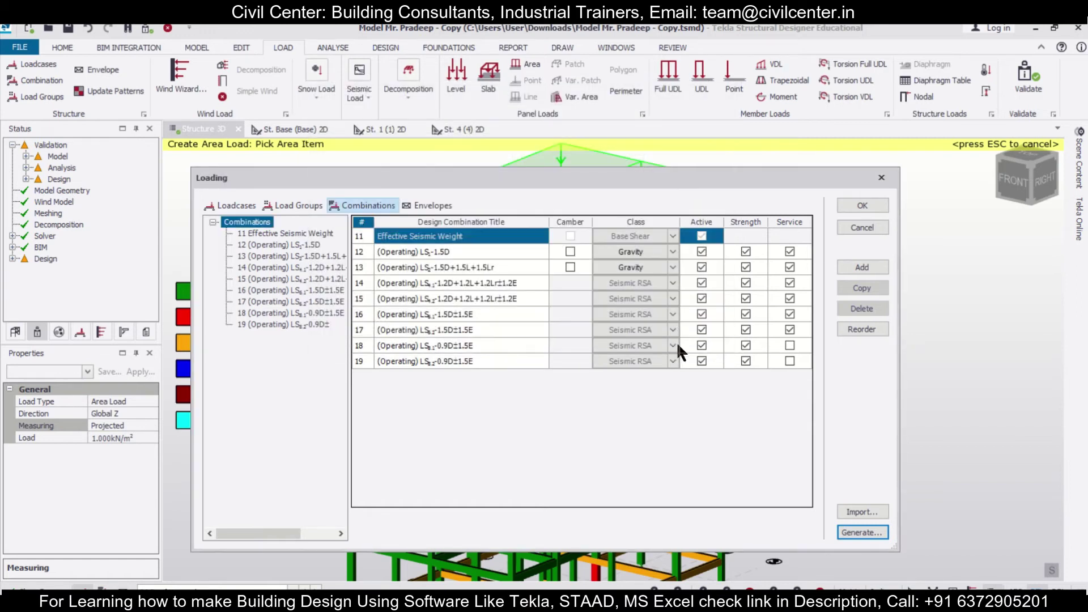
left_click(864, 205)
- Run Design Steel (Static) and orbit the view to find the failing roof-level edge beam
scroll(280, 221, "up", 1)
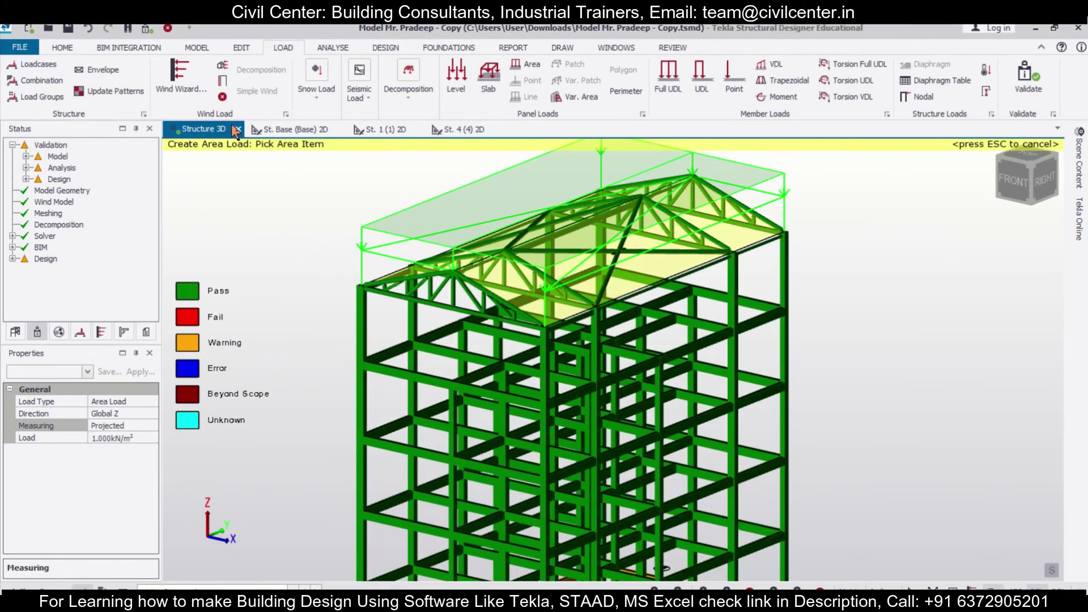
middle_click_drag(306, 249, 349, 256)
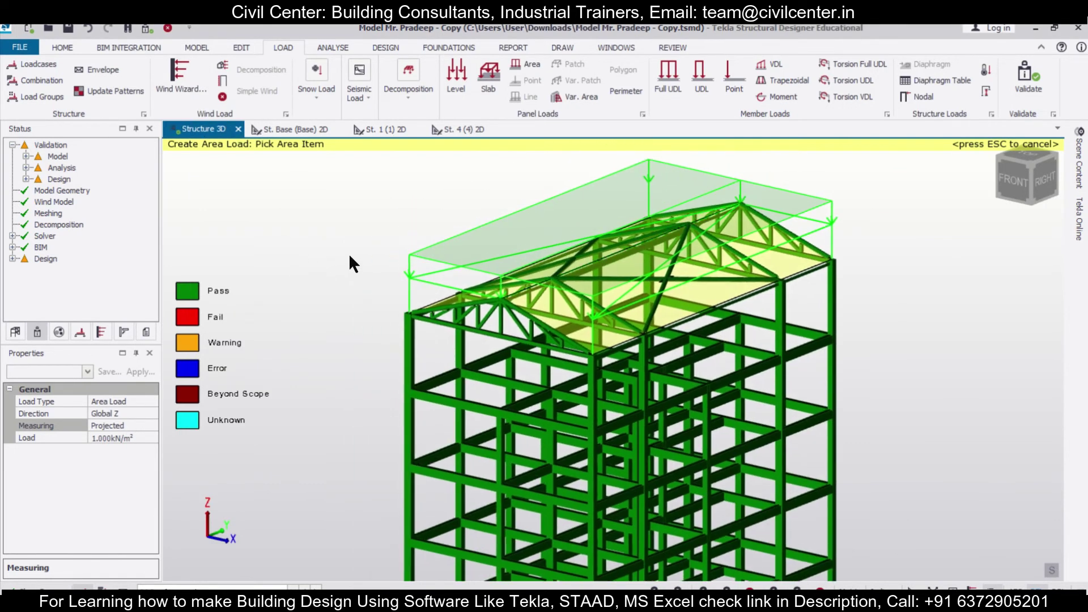
left_click(372, 46)
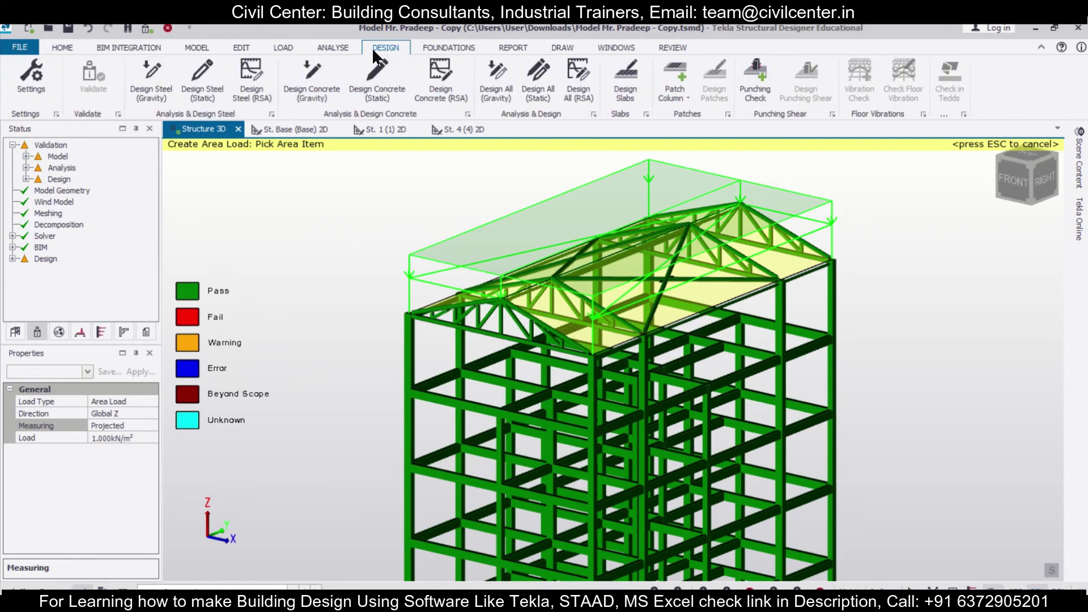
left_click(197, 69)
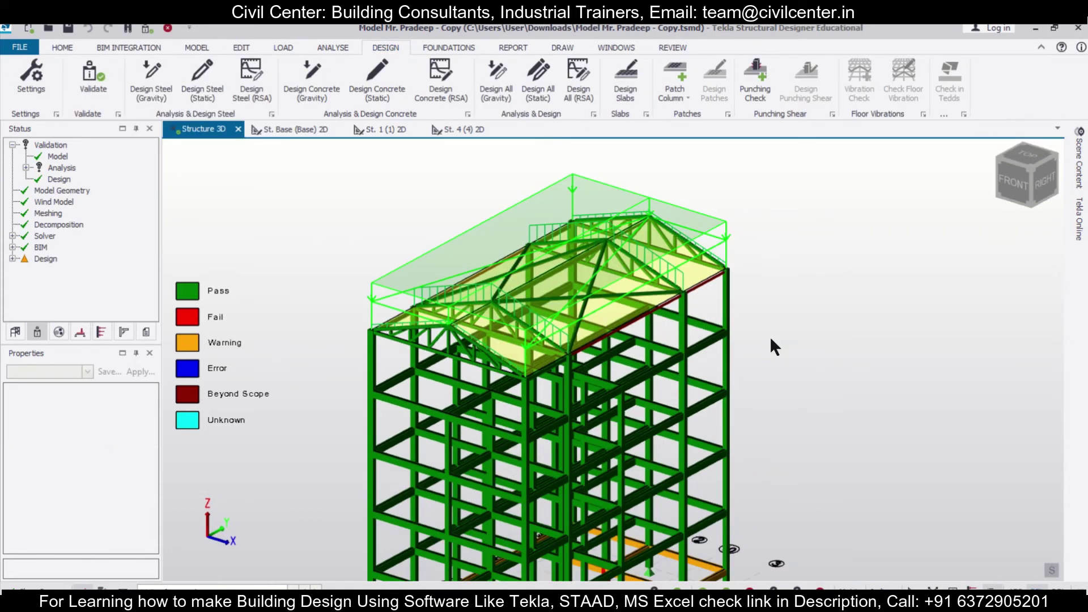
middle_click_drag(770, 336, 638, 326)
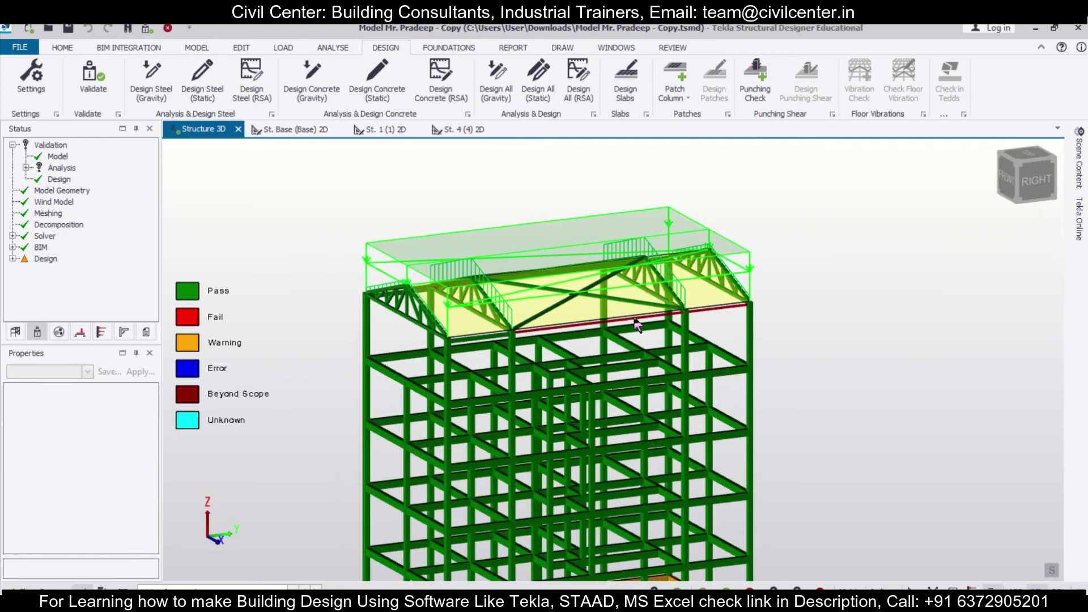
scroll(638, 326, "up", 5)
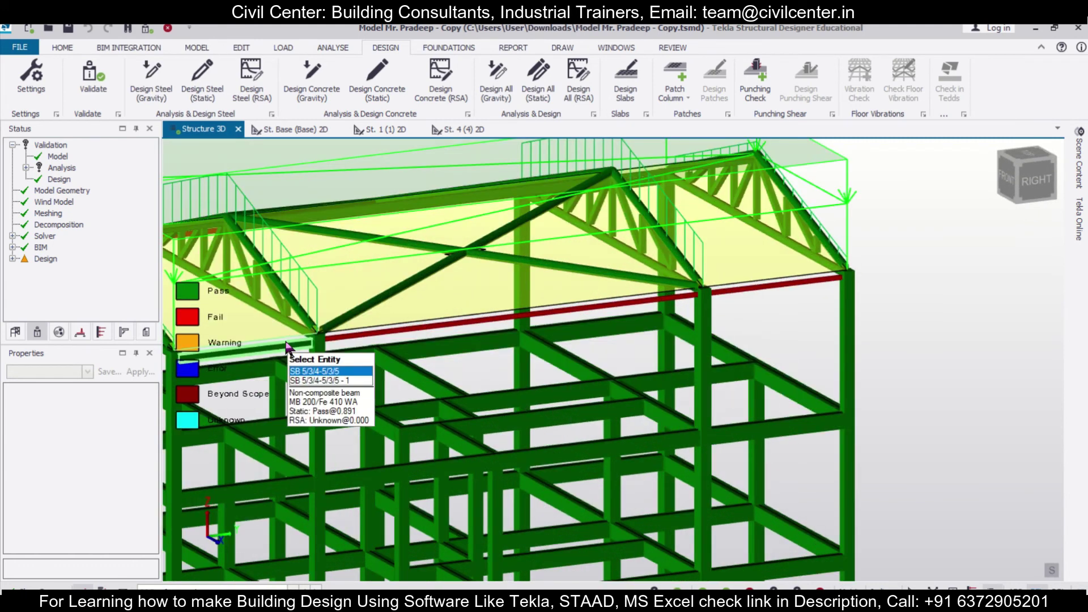
scroll(317, 356, "down", 1)
scroll(316, 356, "down", 2)
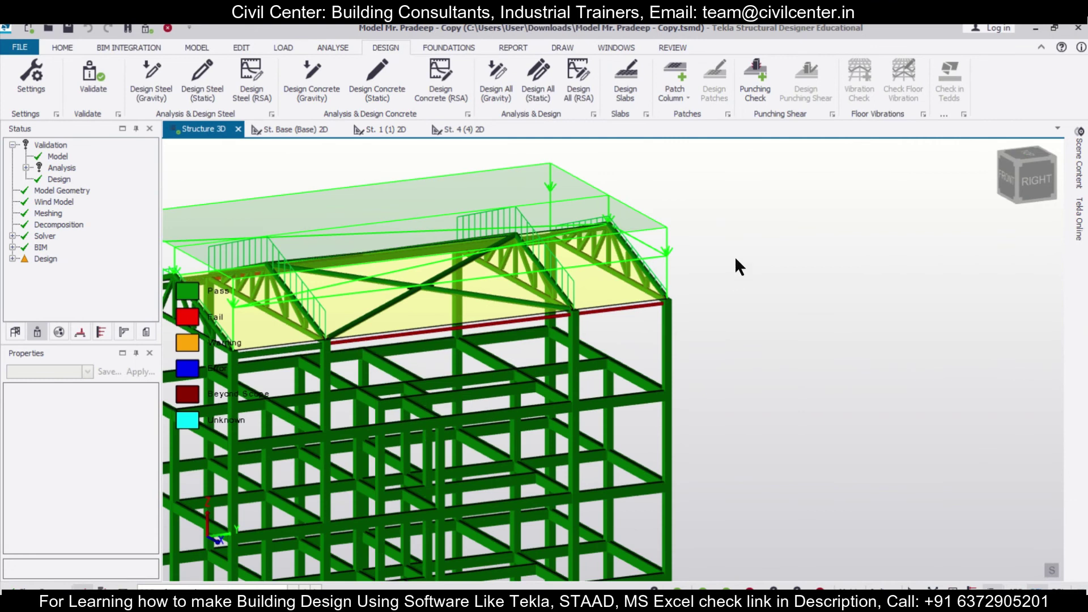
middle_click_drag(708, 270, 775, 302)
scroll(774, 300, "down", 3)
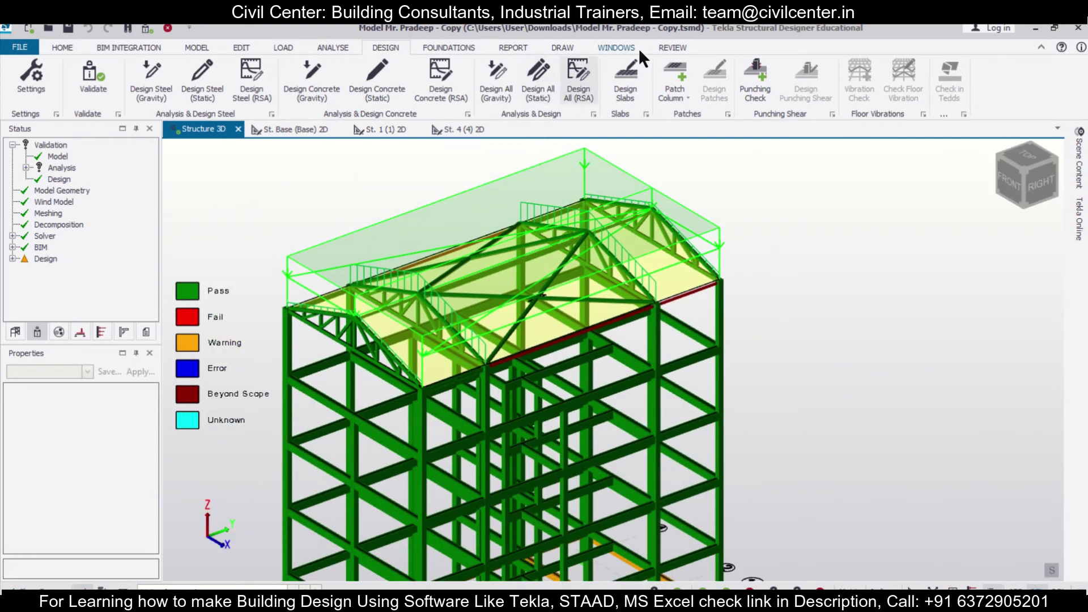
left_click(661, 50)
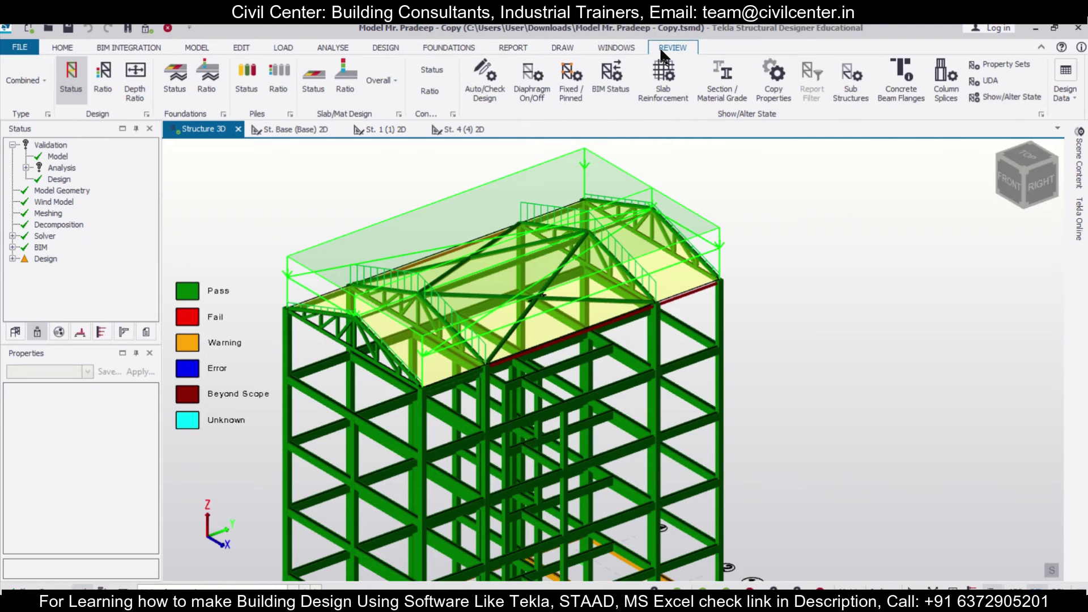
- Colour the model by section size and set the section review mode to Copy
left_click(719, 77)
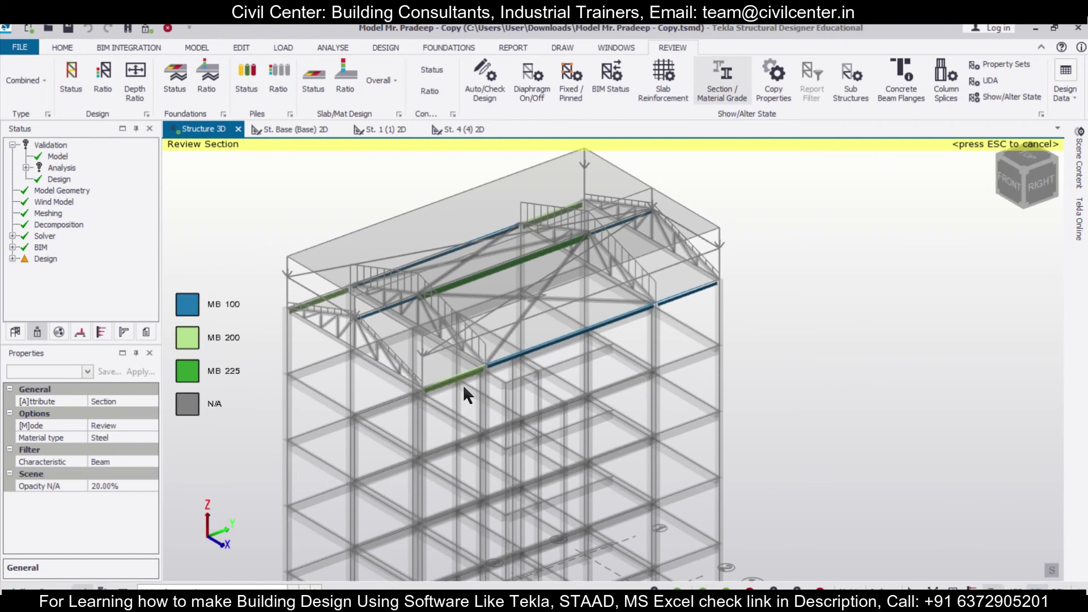
mouse_move(466, 390)
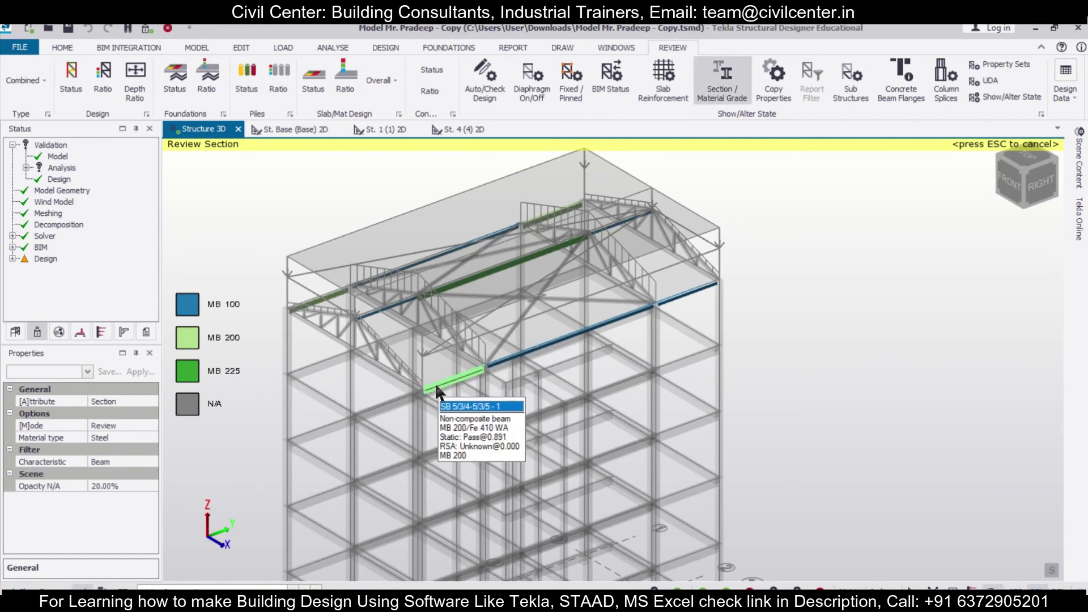
left_click(137, 425)
left_click(143, 425)
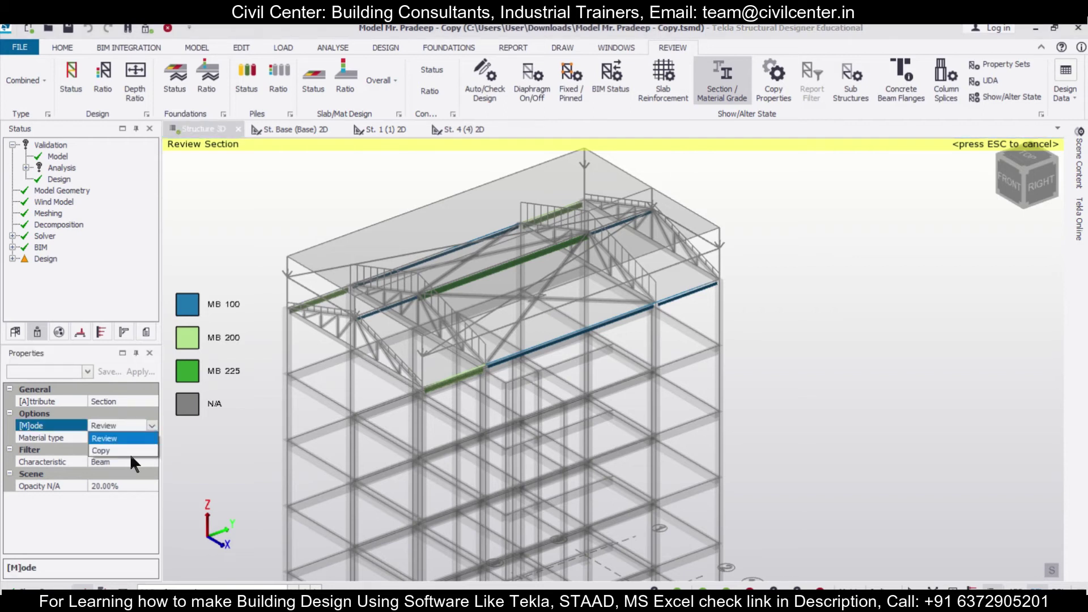
left_click(134, 439)
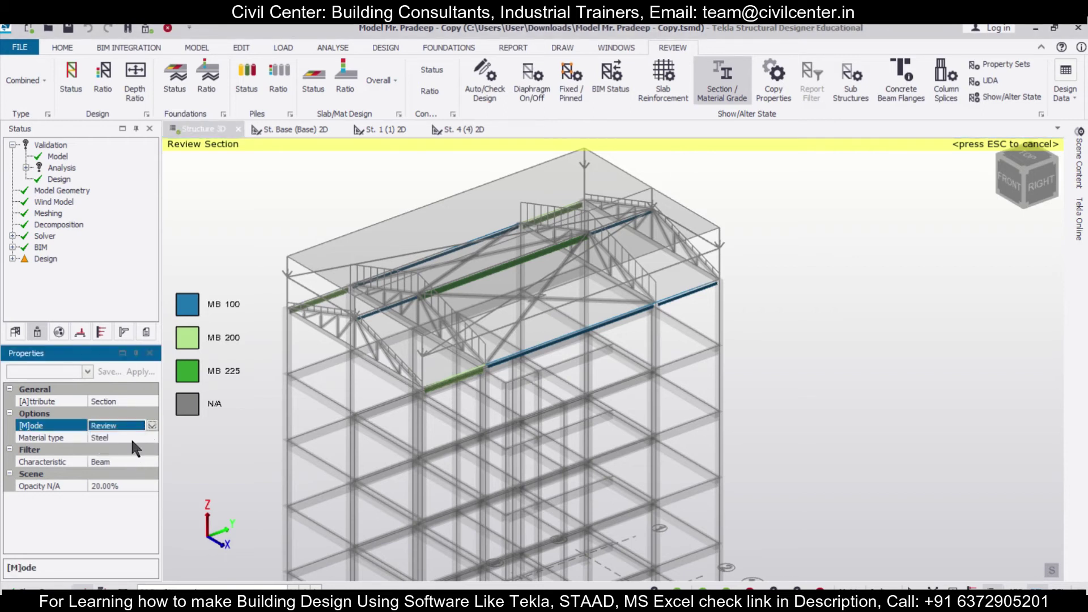
left_click(153, 427)
left_click(131, 452)
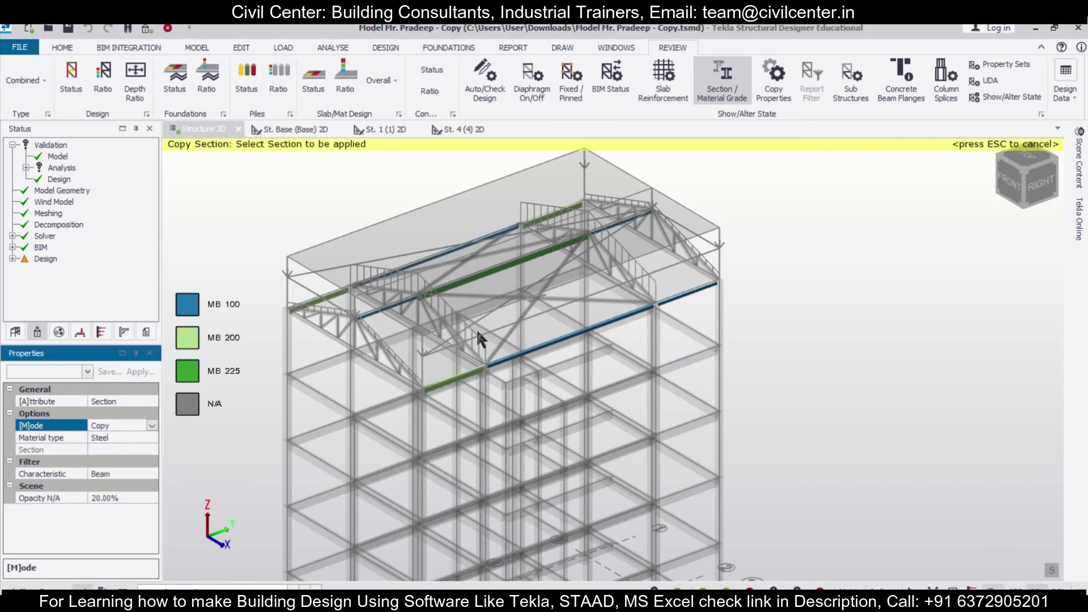
- Copy the MB 200 section from the source beam onto three roof beams
left_click(459, 376)
left_click(512, 369)
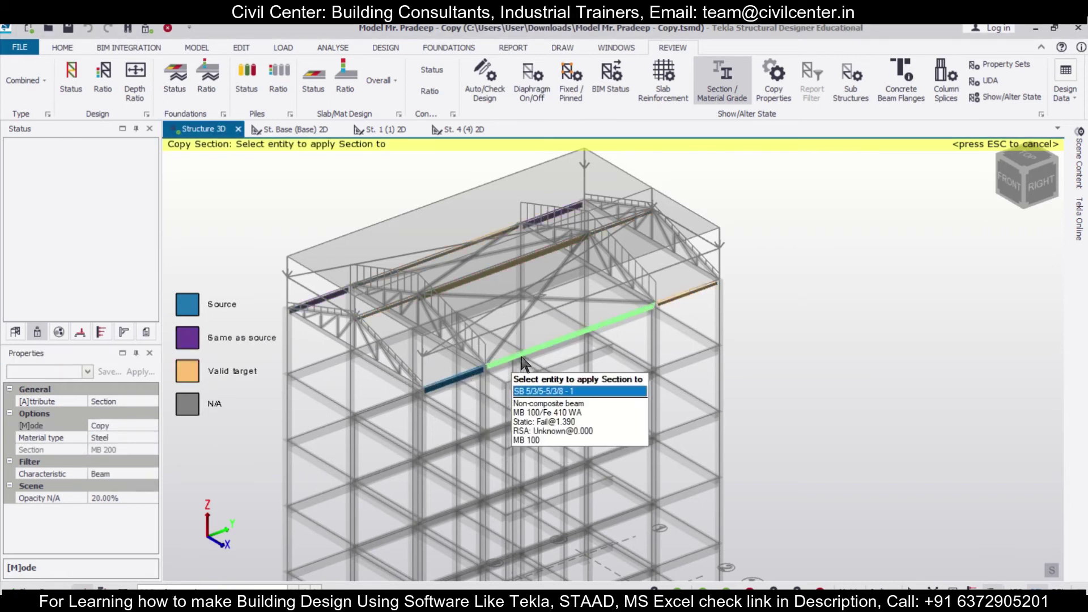
left_click(685, 295)
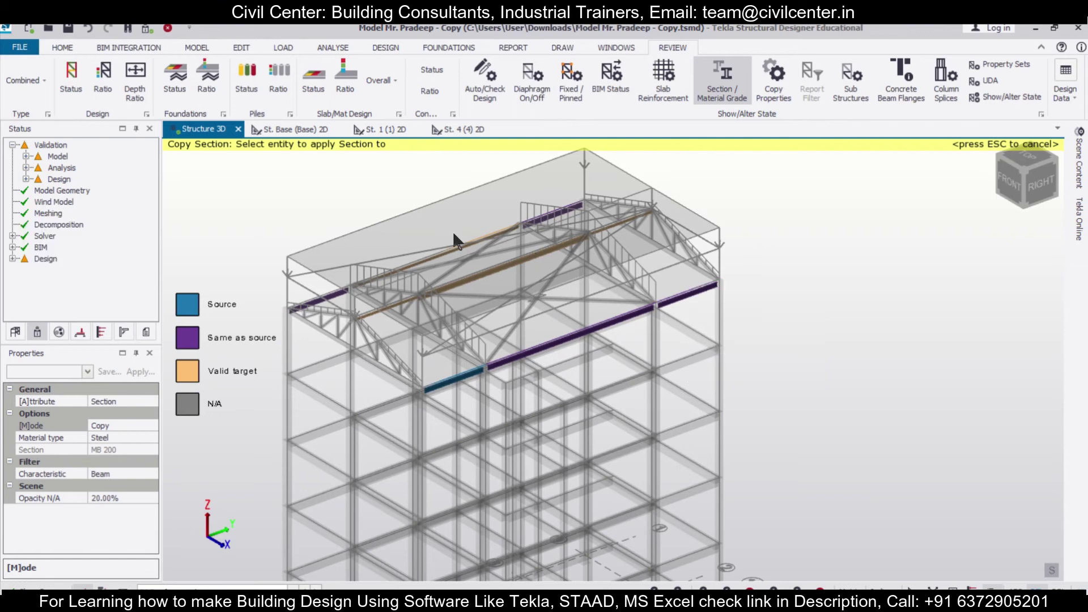
left_click(447, 254)
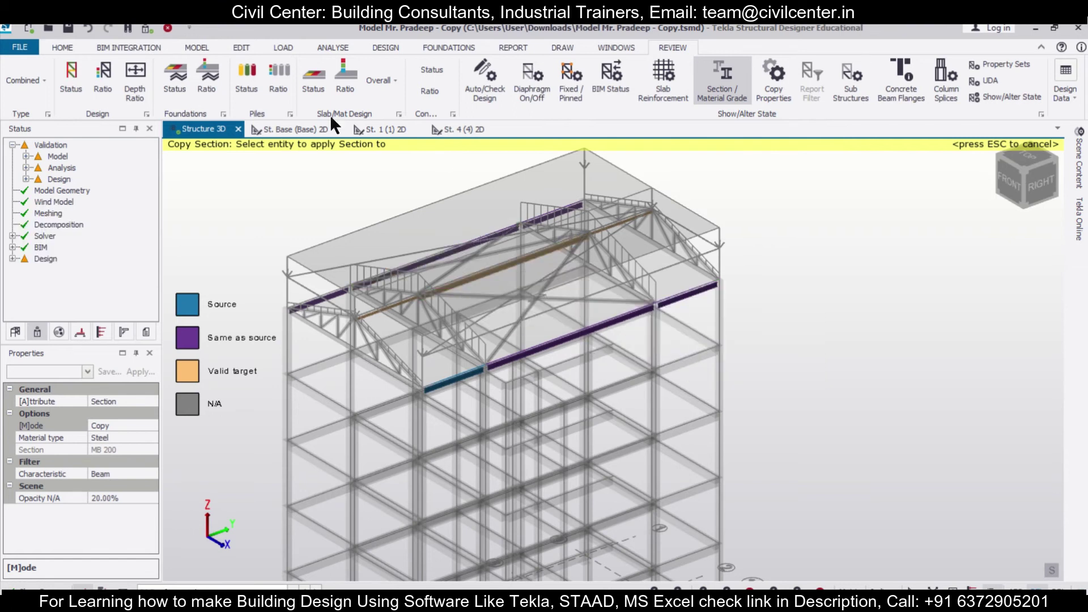
- Run Design Steel (Static) and turn the view toward the roof framing
left_click(386, 46)
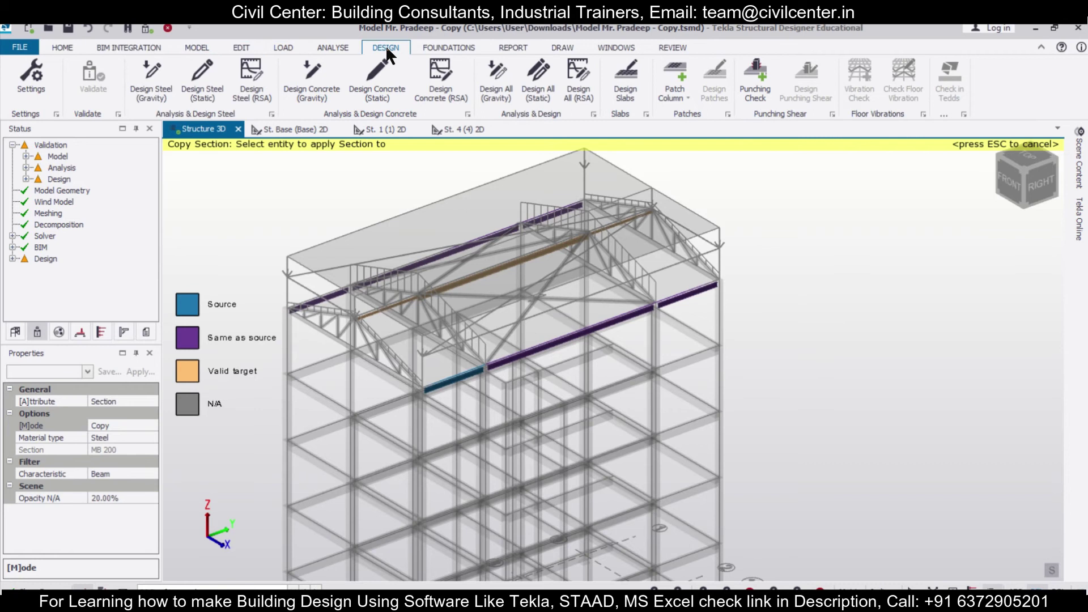
left_click(193, 70)
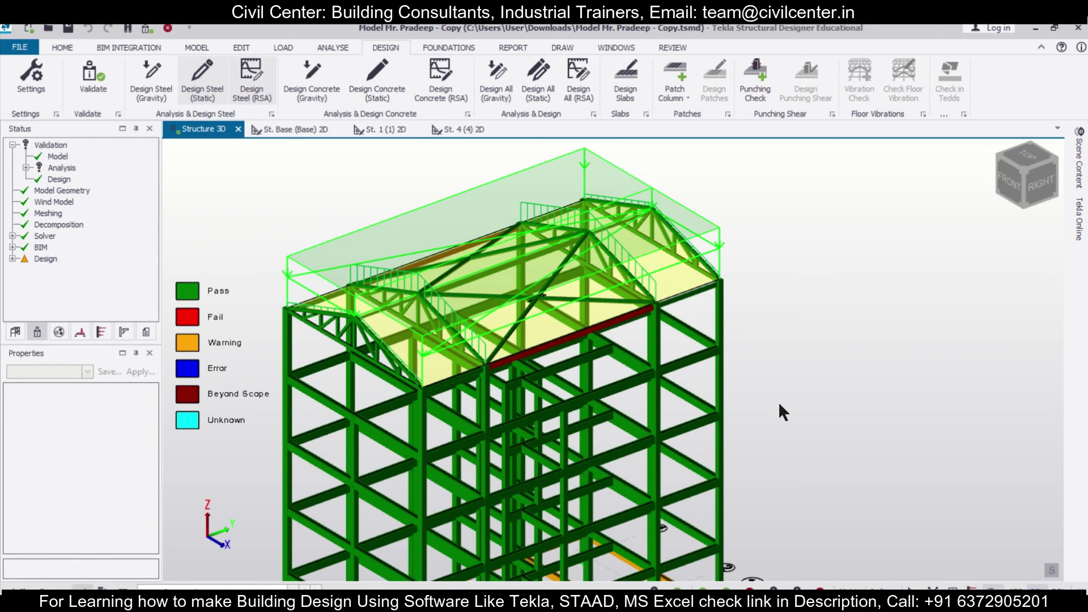
middle_click_drag(778, 401, 567, 334)
scroll(567, 335, "up", 2)
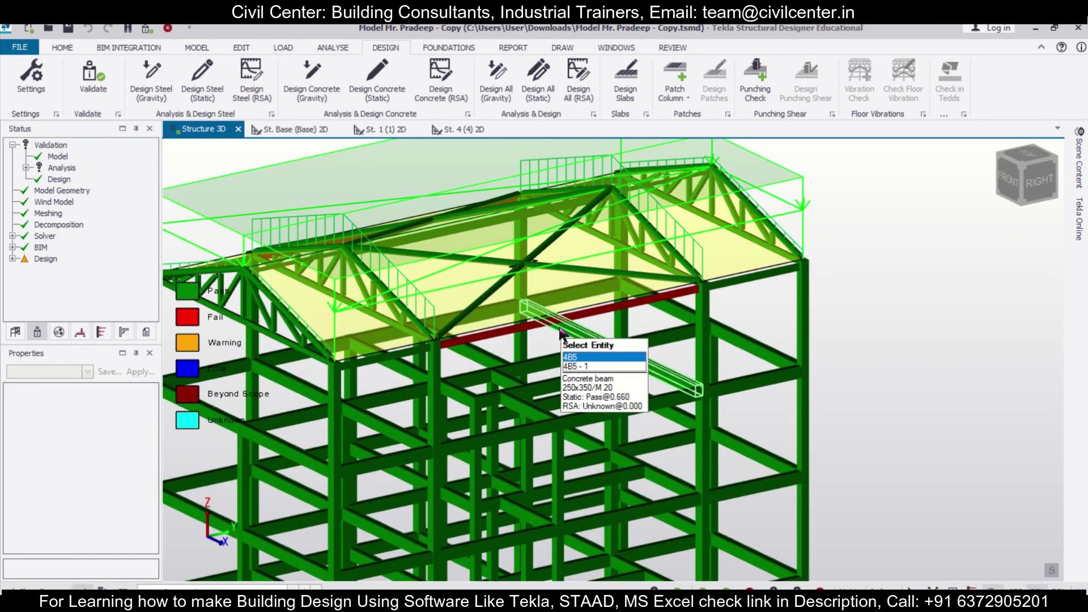
- Change failing beam SB 5/3/5-5/3/8 from MB 200 to MB 350
left_click(621, 311)
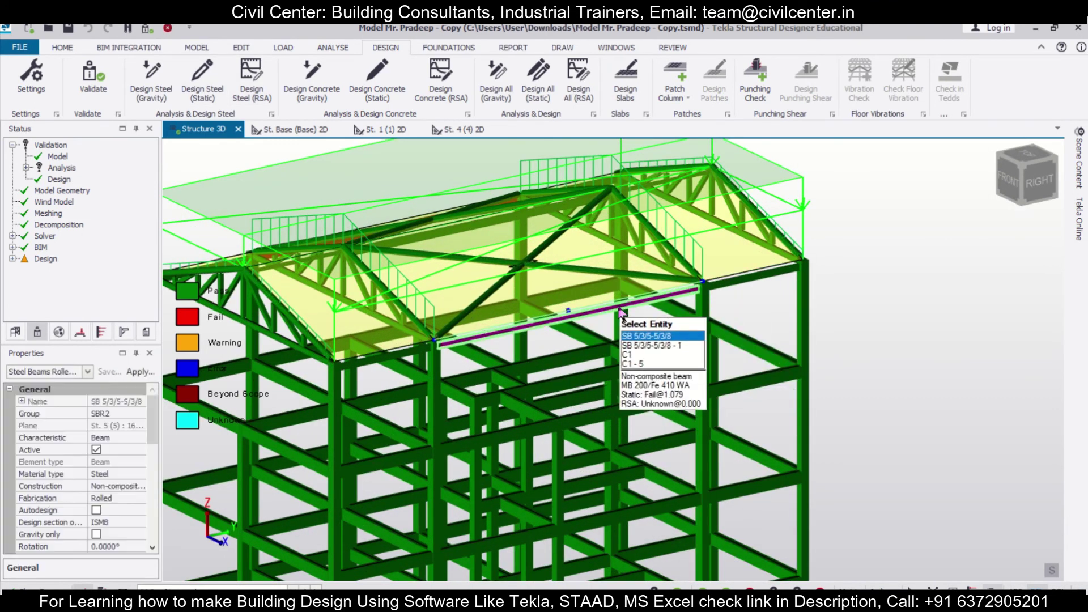
left_click_drag(152, 416, 165, 493)
left_click(136, 426)
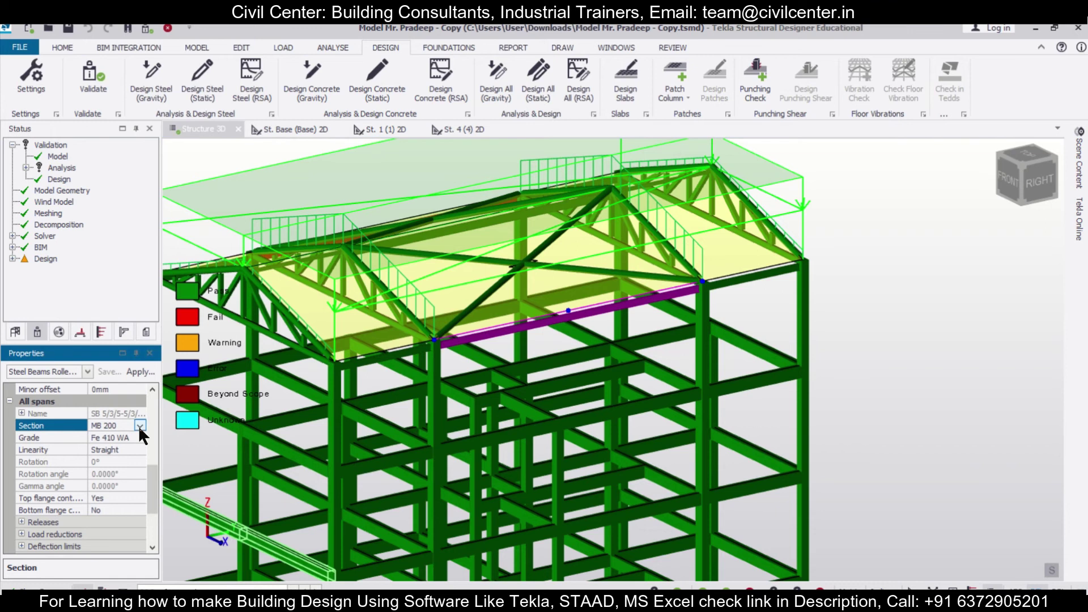
left_click(139, 426)
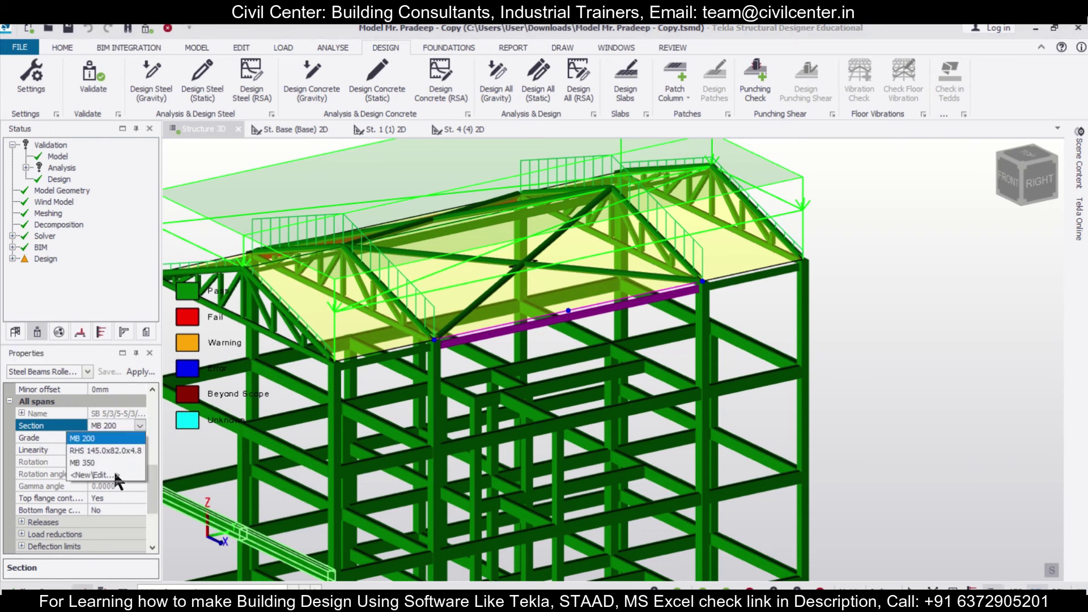
left_click(91, 463)
scroll(212, 470, "down", 2)
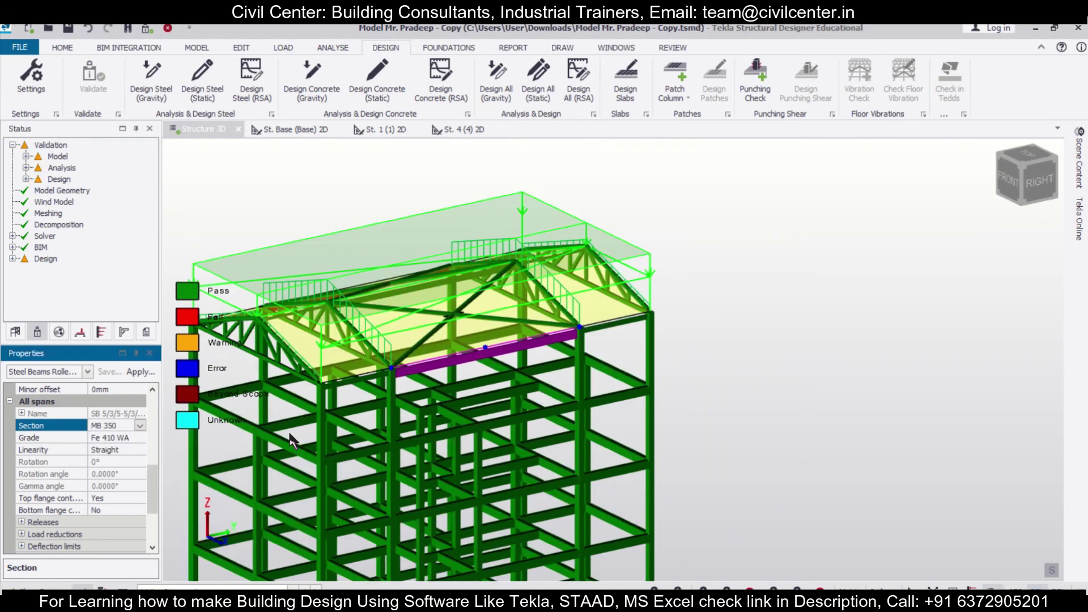
scroll(658, 305, "up", 5)
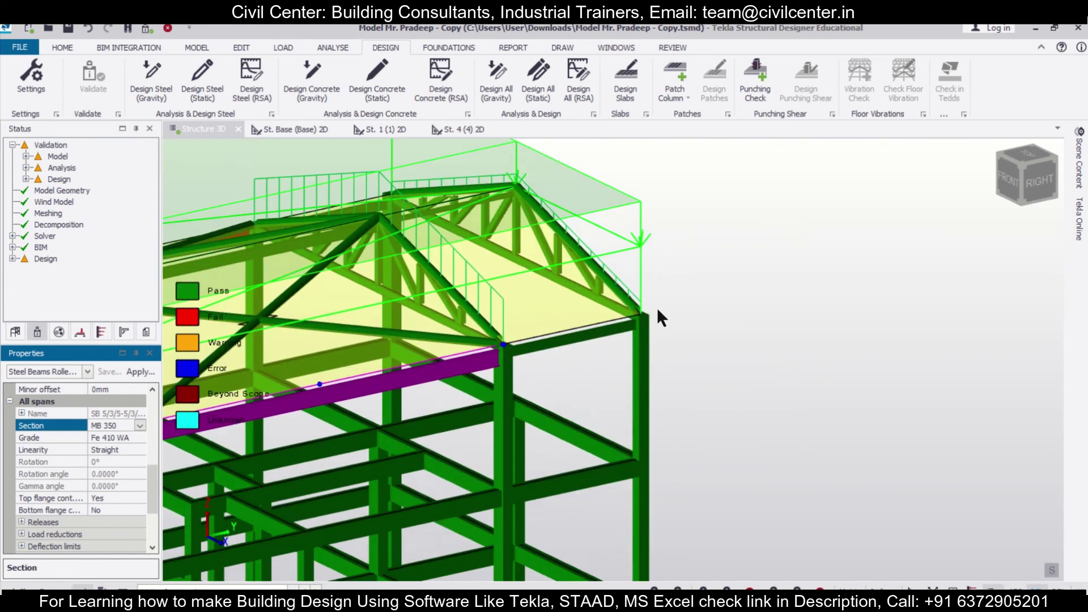
scroll(651, 433, "down", 3)
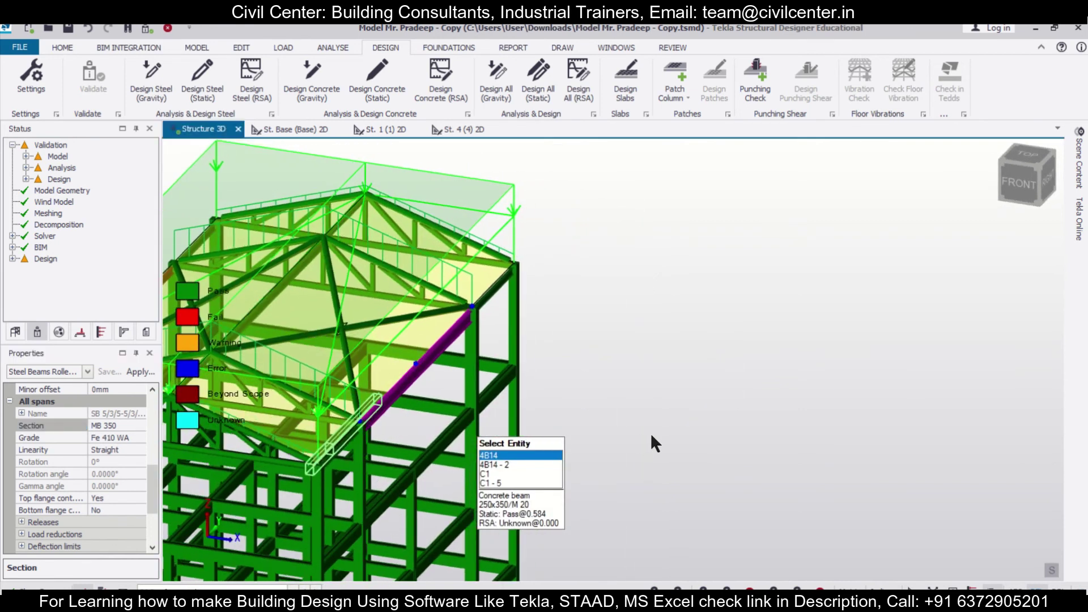
- Resize the other failing roof-level edge beam to MB 350 as well
middle_click_drag(625, 408, 541, 432)
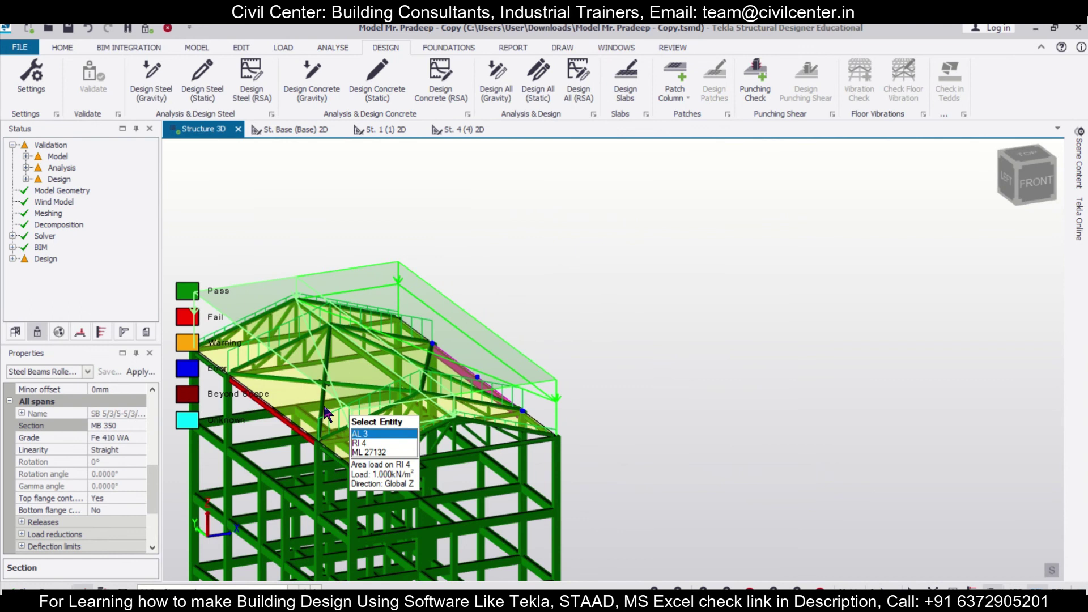
left_click(295, 435)
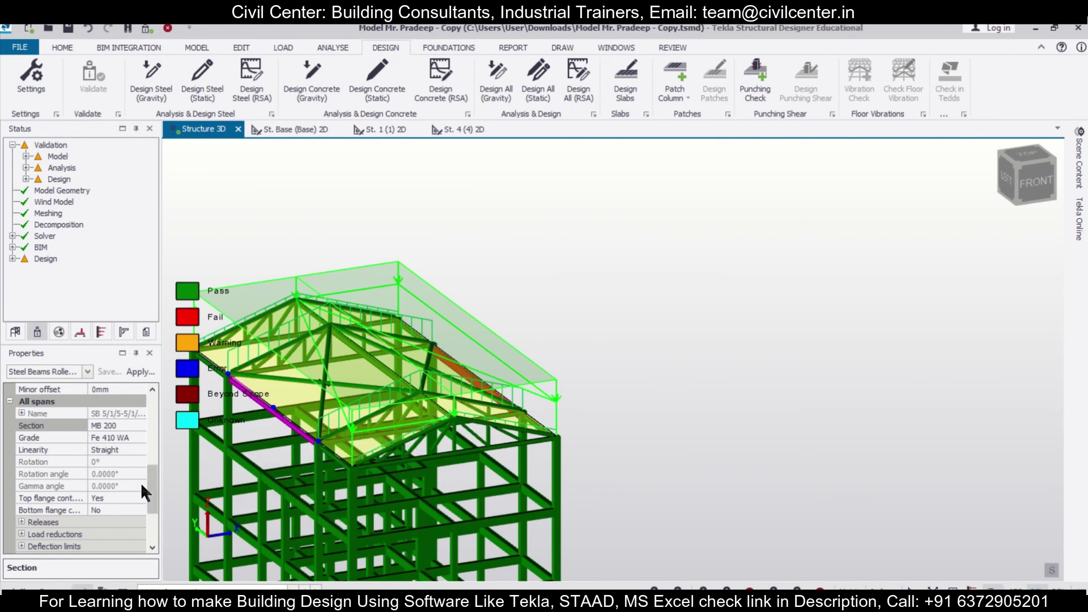
left_click(137, 426)
left_click(140, 425)
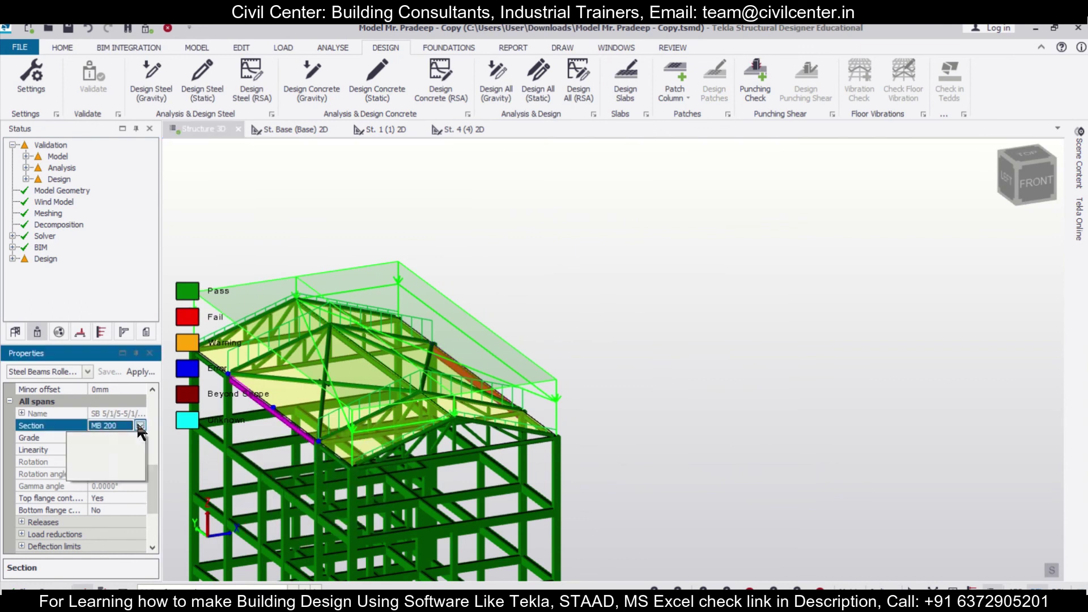
left_click(110, 463)
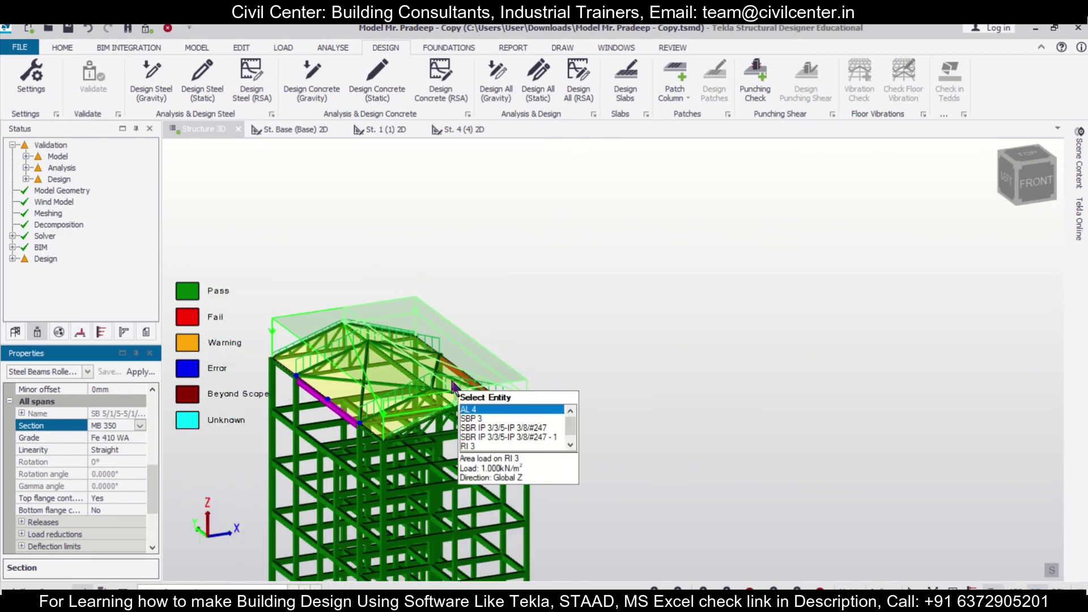
middle_click_drag(633, 441, 488, 411)
left_click(518, 460)
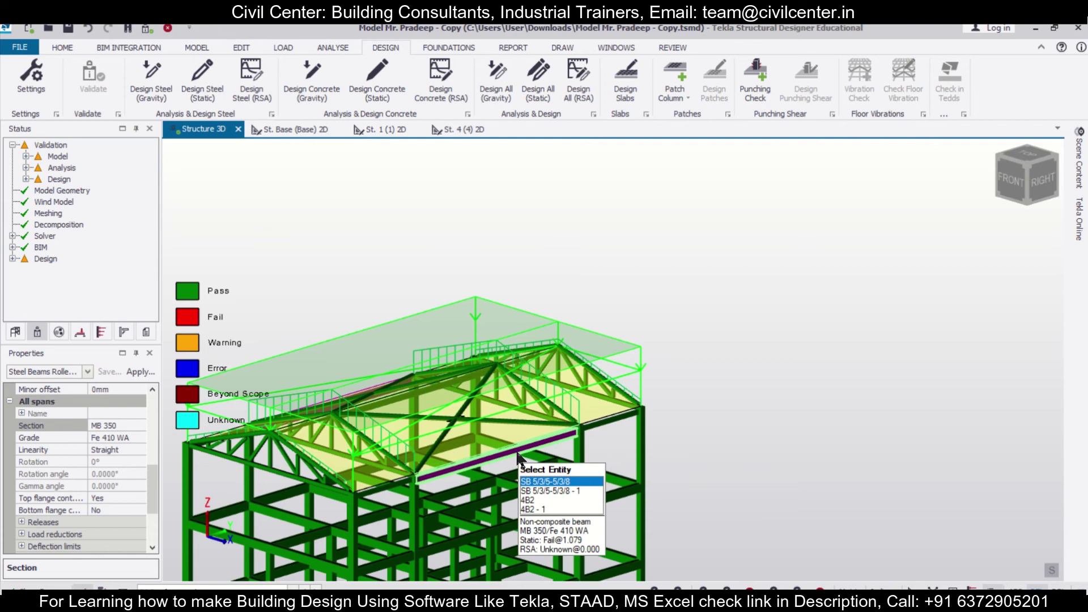
- Run a static design on the selected resized MB 350 roof edge beams
right_click(518, 459)
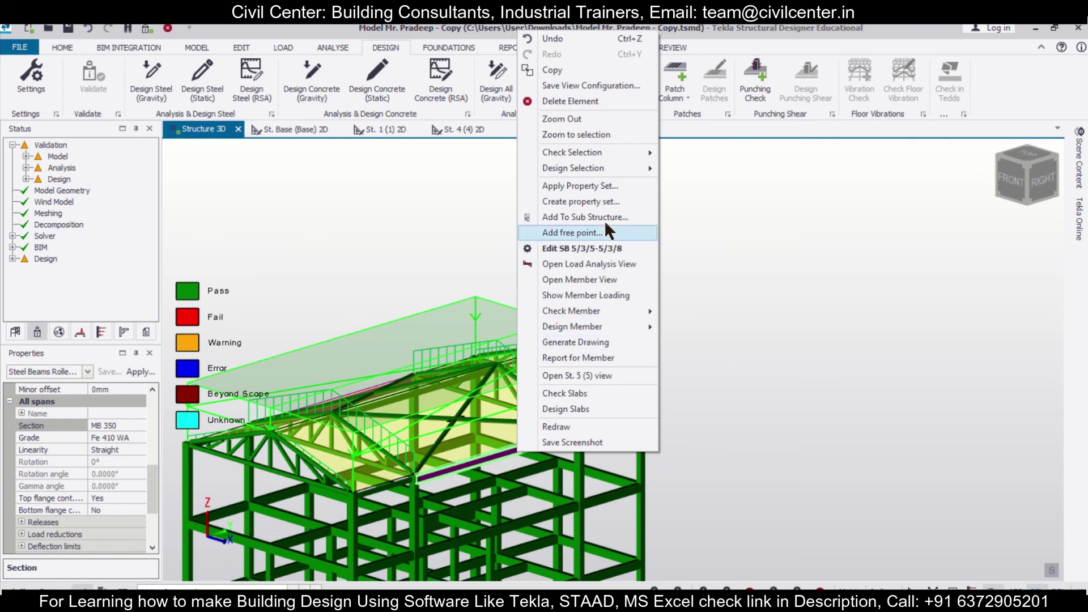
mouse_move(618, 167)
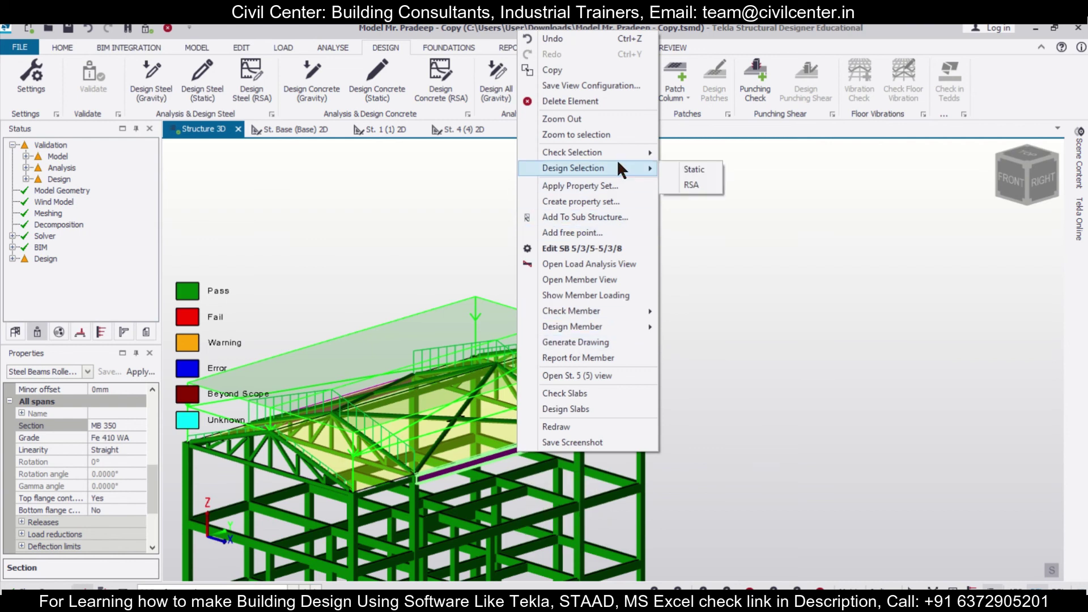
left_click(671, 167)
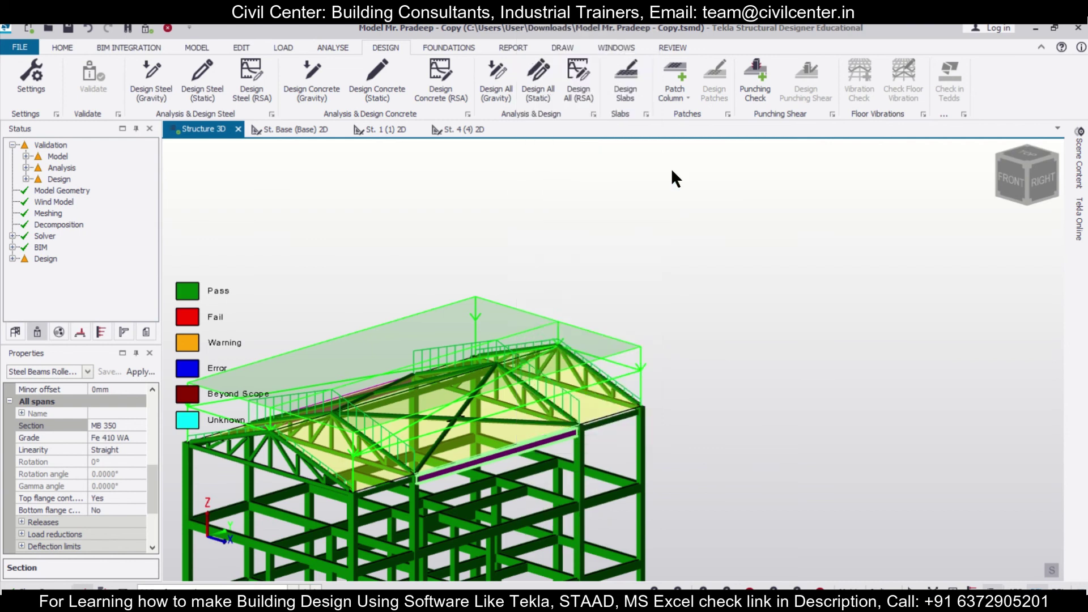
- Deselect the beams and inspect the 3D frame to confirm every member shows green
left_click(741, 296)
middle_click_drag(748, 373, 758, 442)
scroll(757, 443, "up", 2)
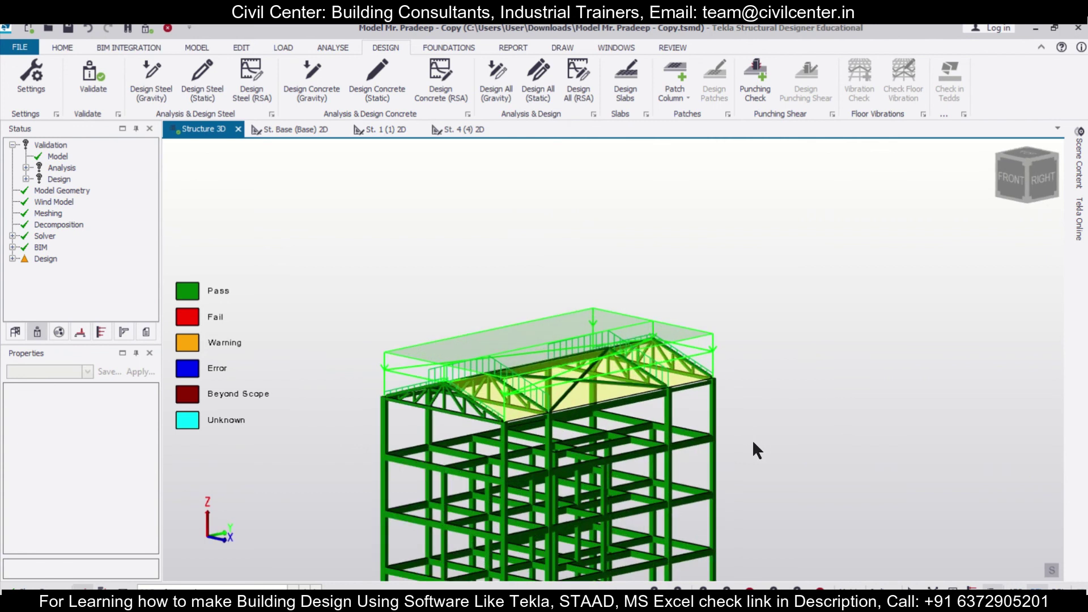
scroll(743, 414, "up", 4)
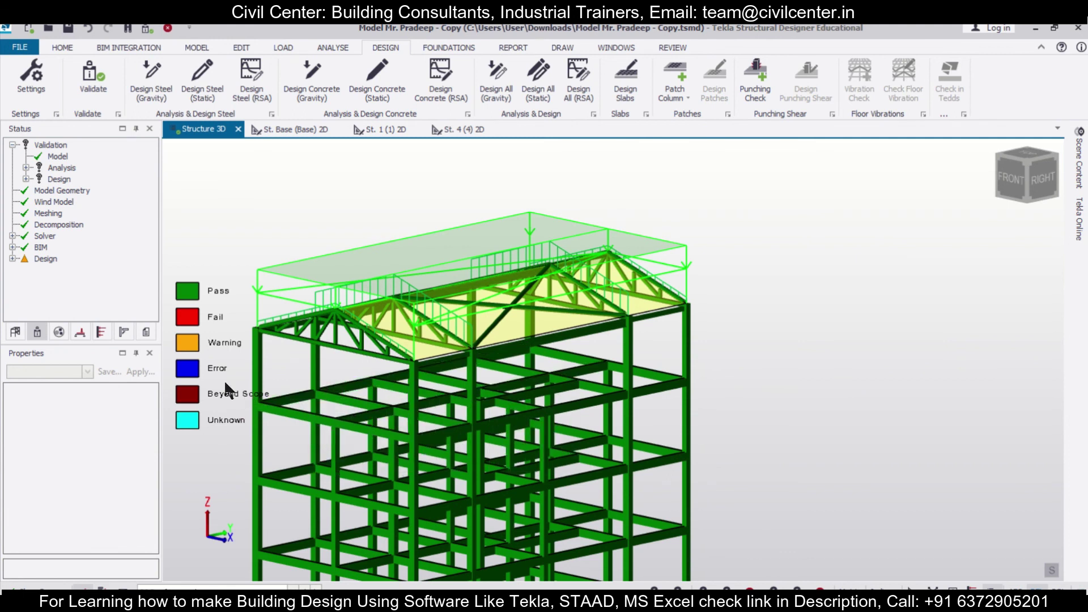
middle_click_drag(205, 457, 358, 419)
scroll(358, 418, "up", 2)
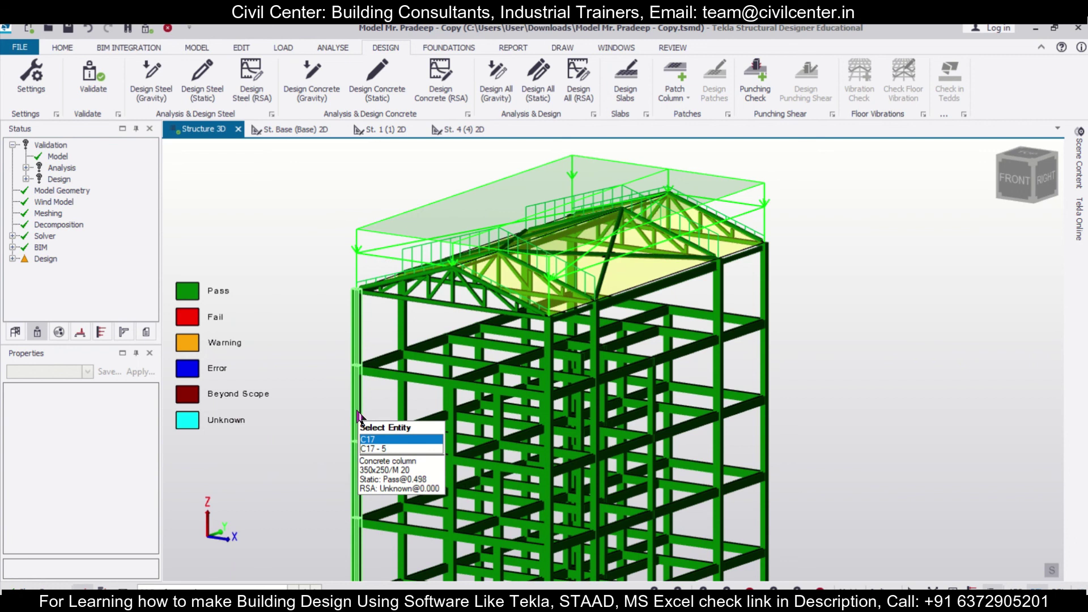
scroll(358, 418, "down", 2)
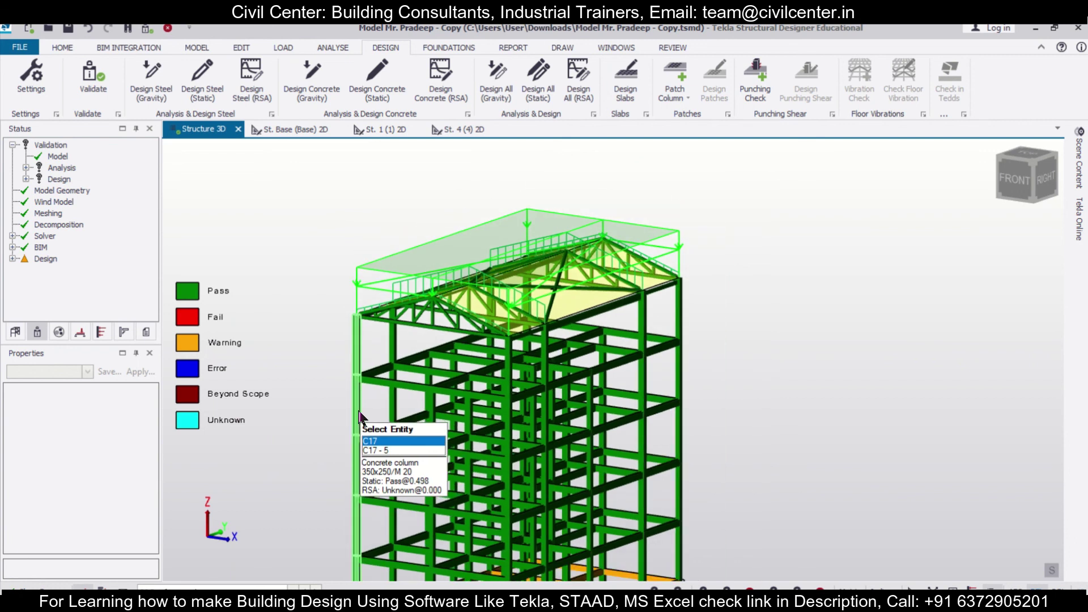
middle_click_drag(315, 417, 296, 431)
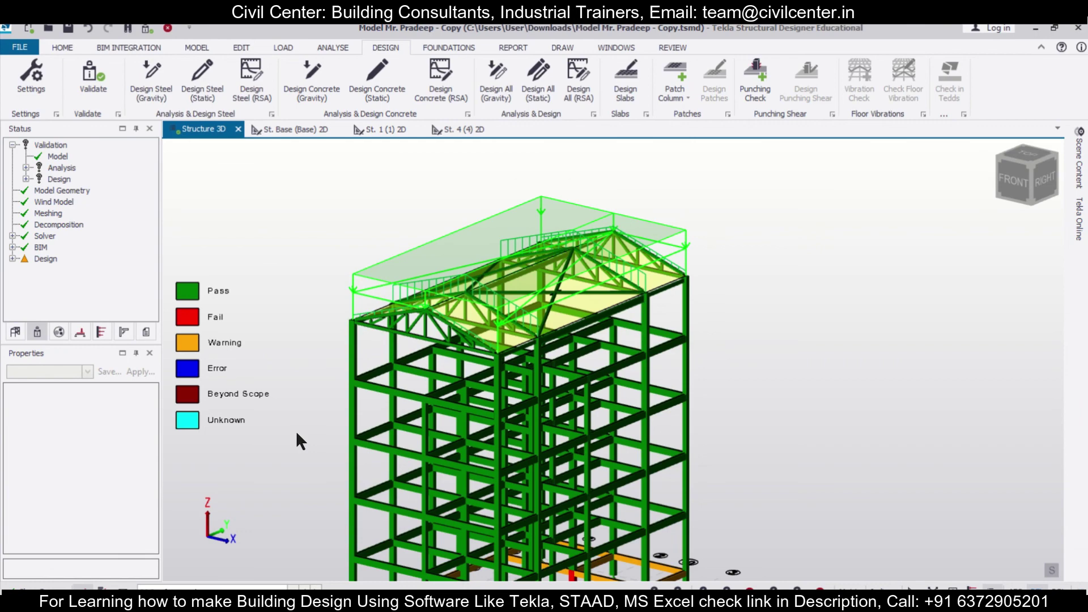